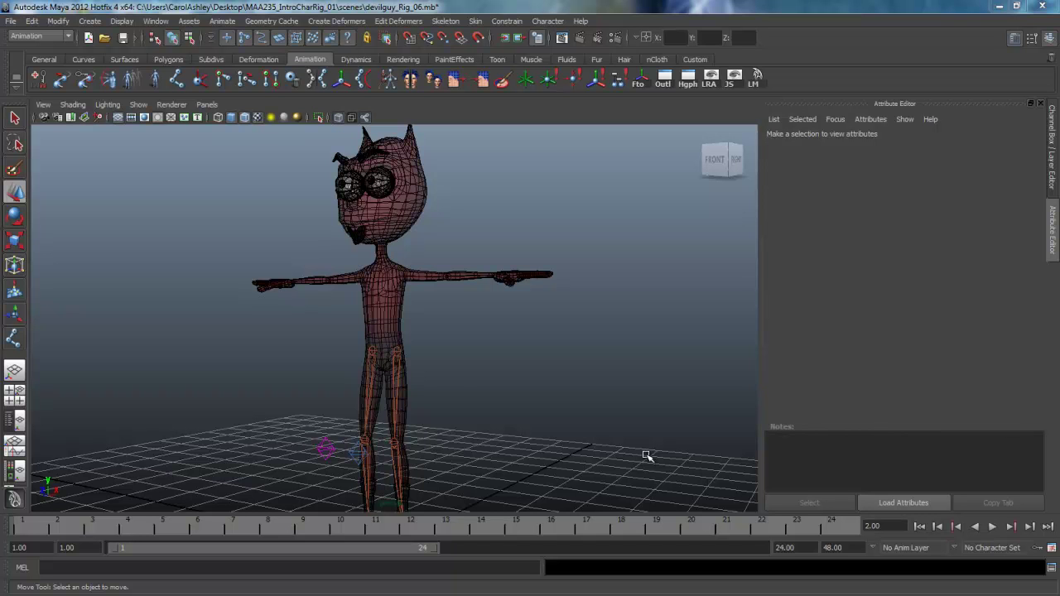
left_click_drag(424, 391, 458, 395, "alt")
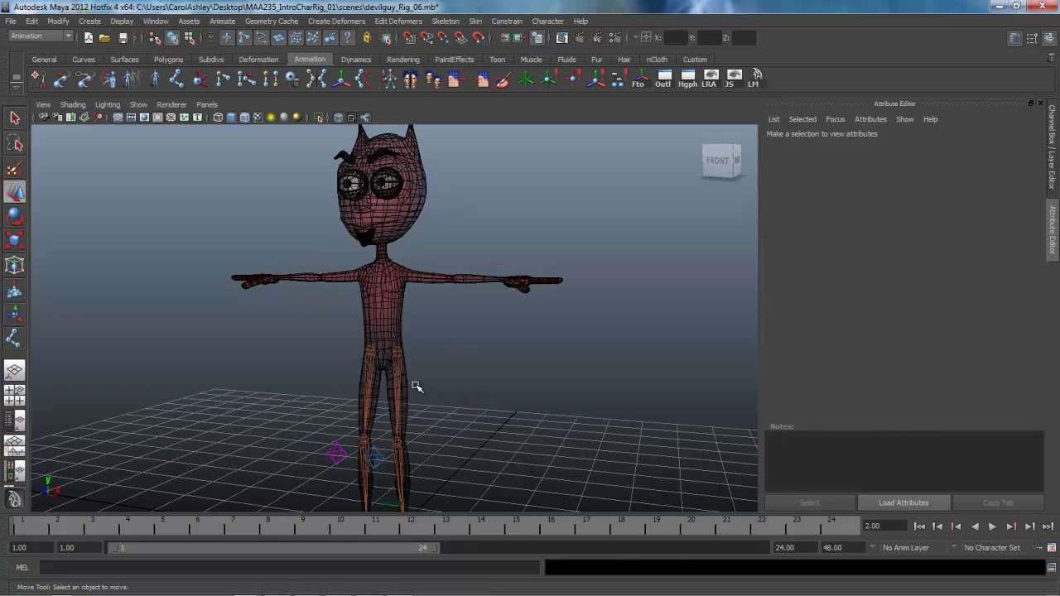
right_click_drag(416, 385, 505, 385, "alt")
middle_click_drag(487, 362, 495, 433, "alt")
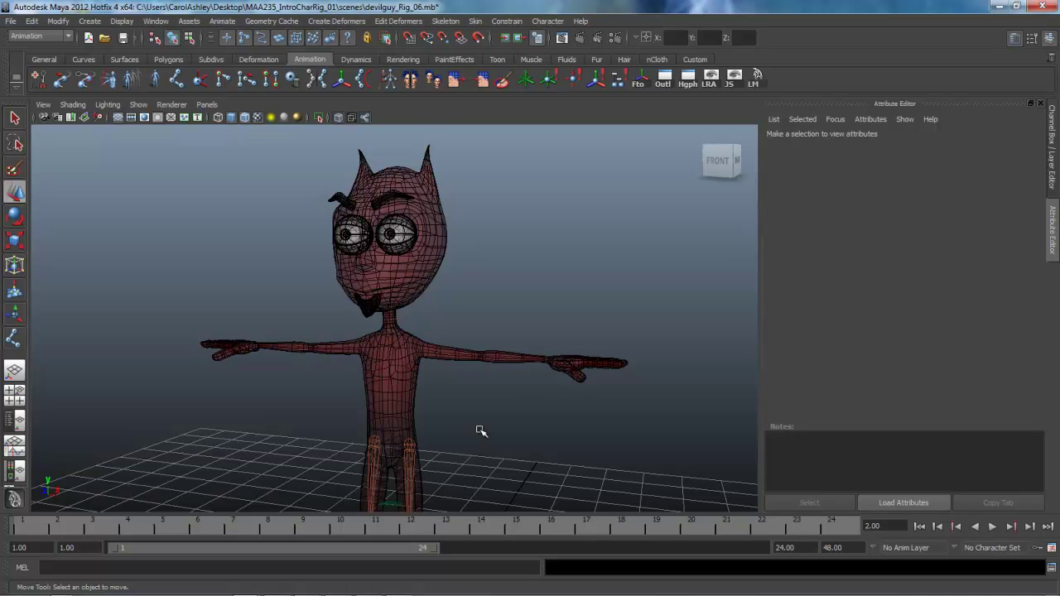
middle_click_drag(480, 431, 475, 306, "alt")
middle_click_drag(445, 414, 444, 476, "alt")
left_click_drag(418, 430, 398, 409, "alt")
In the side view, start a new skeleton with the Joint Tool by placing the root joint at the hip, over the upper leg joint.
key("space")
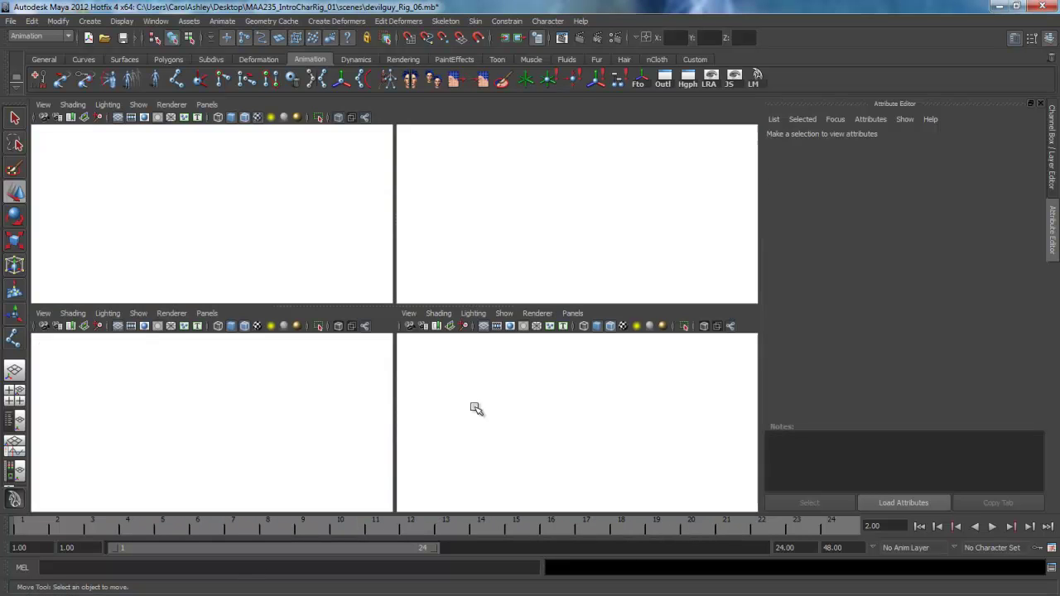
key("space")
right_click_drag(571, 416, 525, 405, "alt")
middle_click_drag(532, 404, 580, 444, "alt")
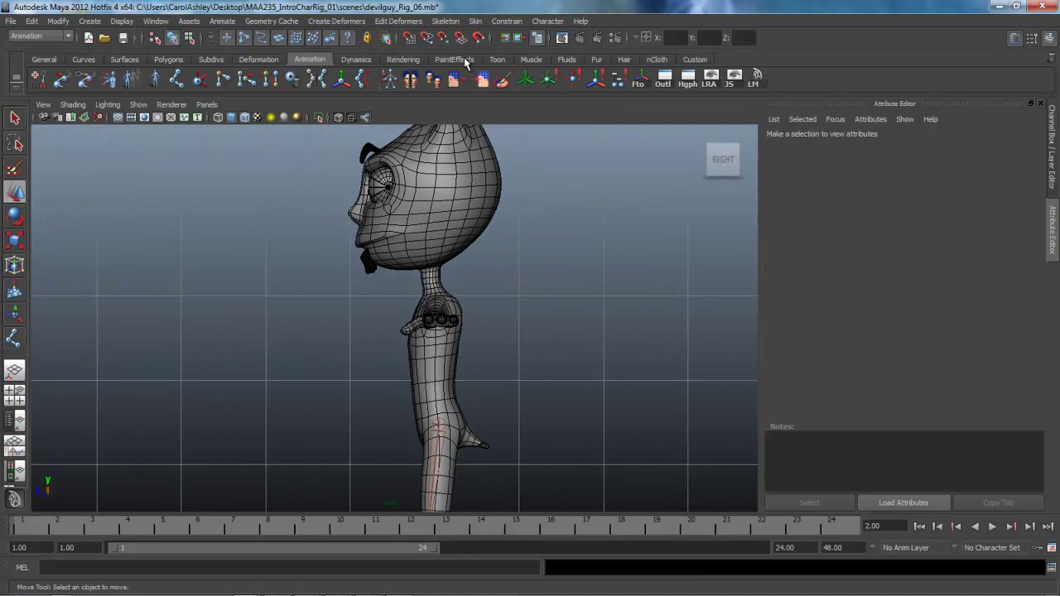
left_click(448, 22)
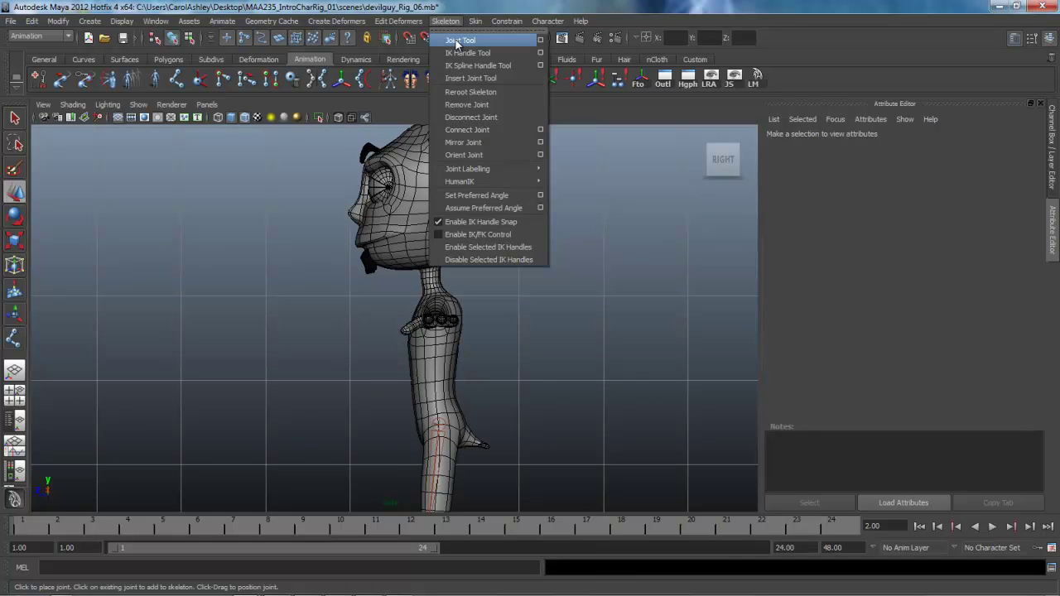
left_click(469, 43)
middle_click_drag(535, 388, 530, 302, "alt")
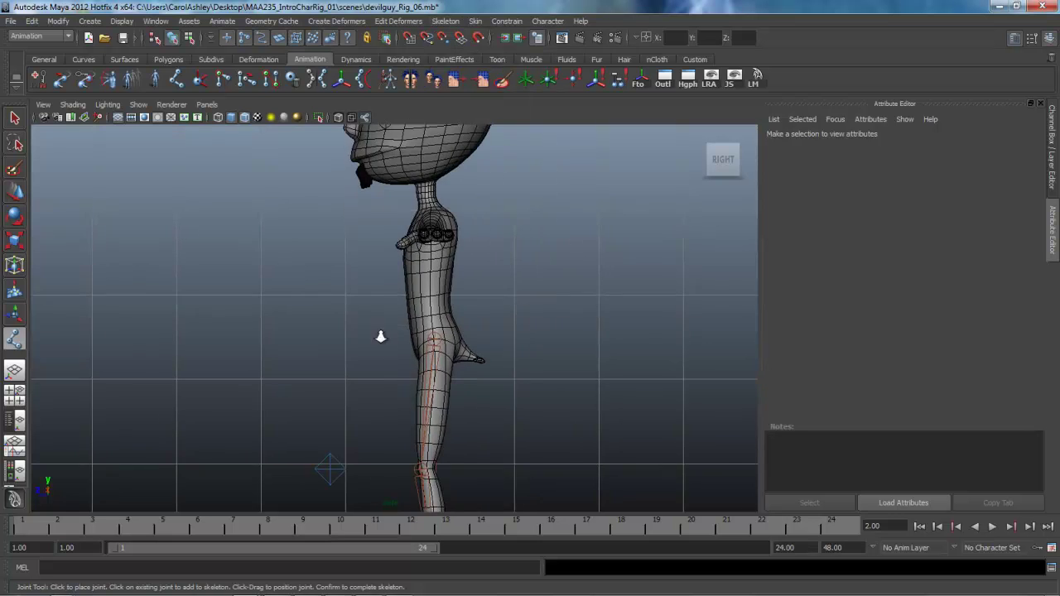
right_click_drag(381, 336, 625, 376, "alt")
middle_click_drag(555, 391, 473, 351, "alt")
right_click_drag(472, 352, 502, 323, "alt")
middle_click_drag(405, 280, 433, 356, "alt")
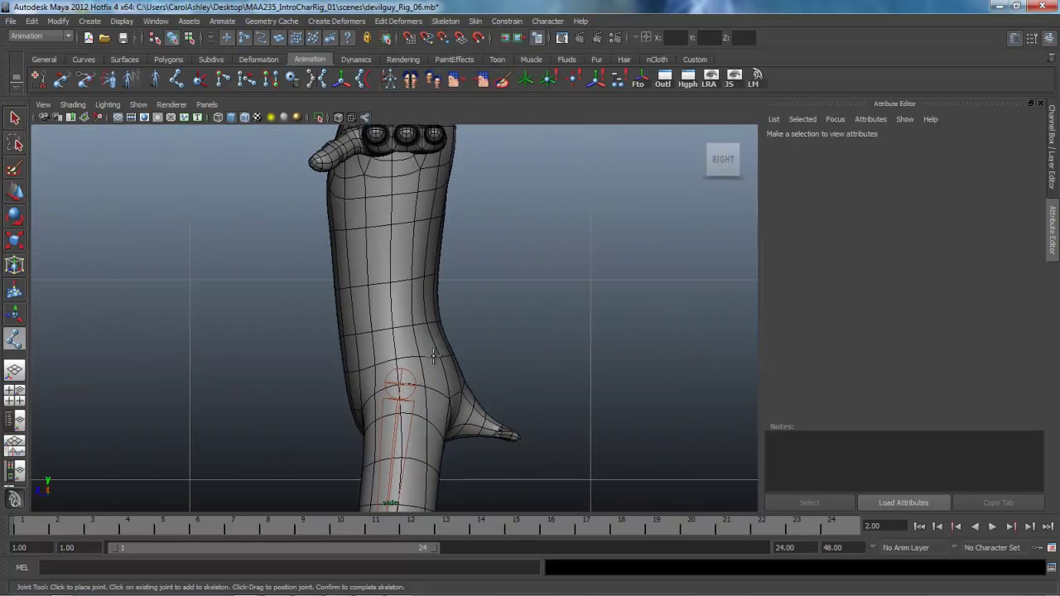
left_click(450, 367)
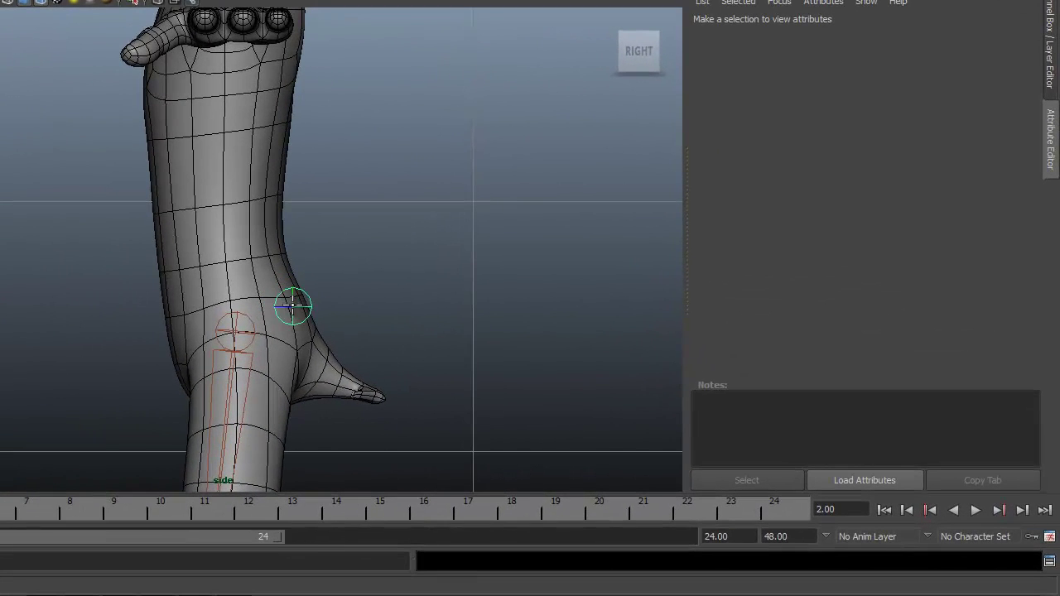
left_click_drag(298, 313, 235, 331)
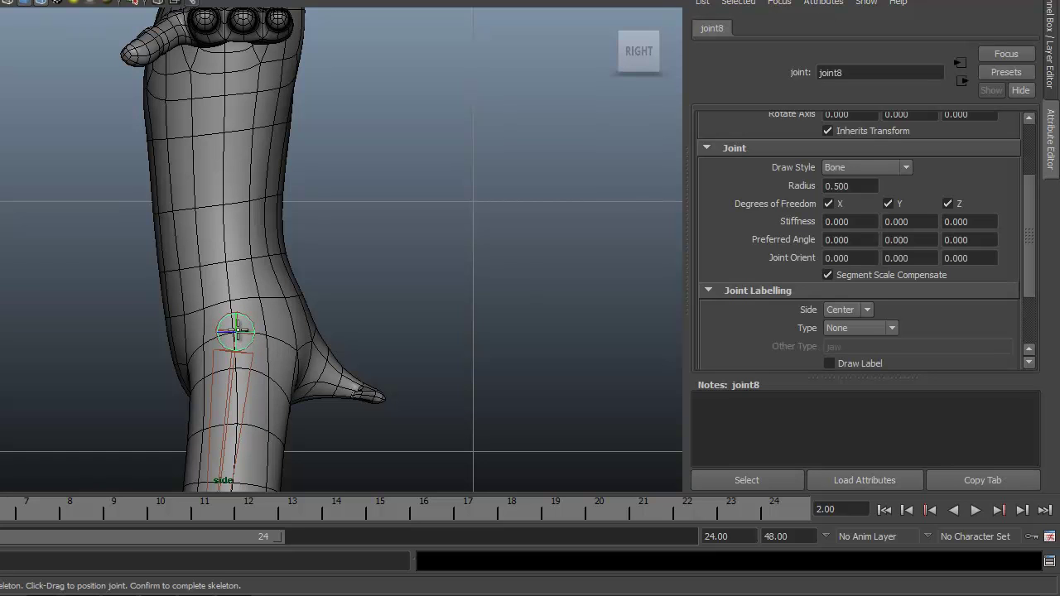
Continue the spine chain upward with joints at the mid-torso, the chest and the base of the neck.
left_click_drag(216, 240, 215, 205)
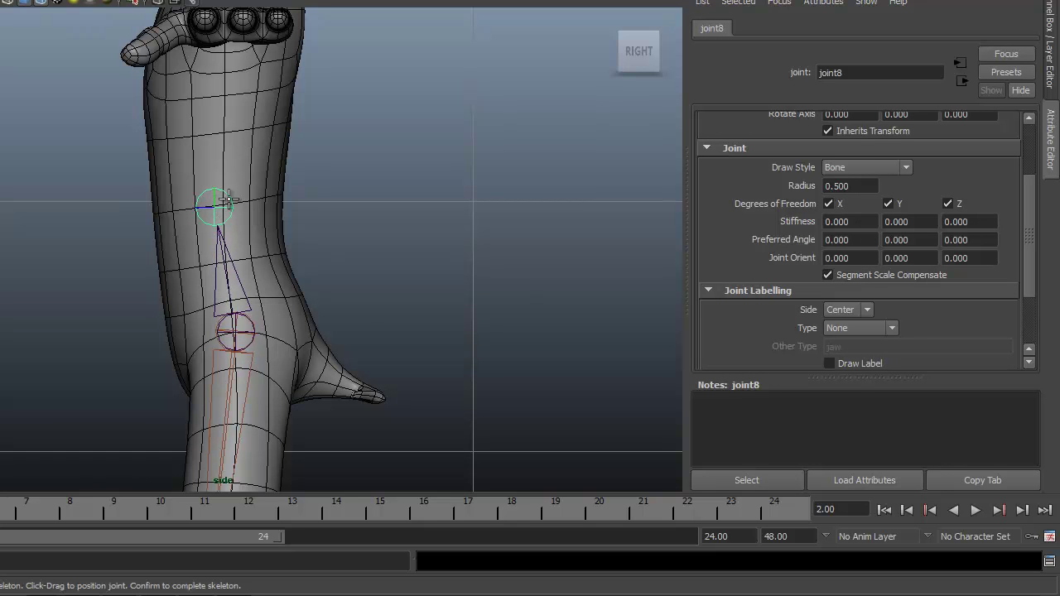
middle_click_drag(216, 206, 220, 373, "alt")
left_click_drag(215, 280, 207, 284)
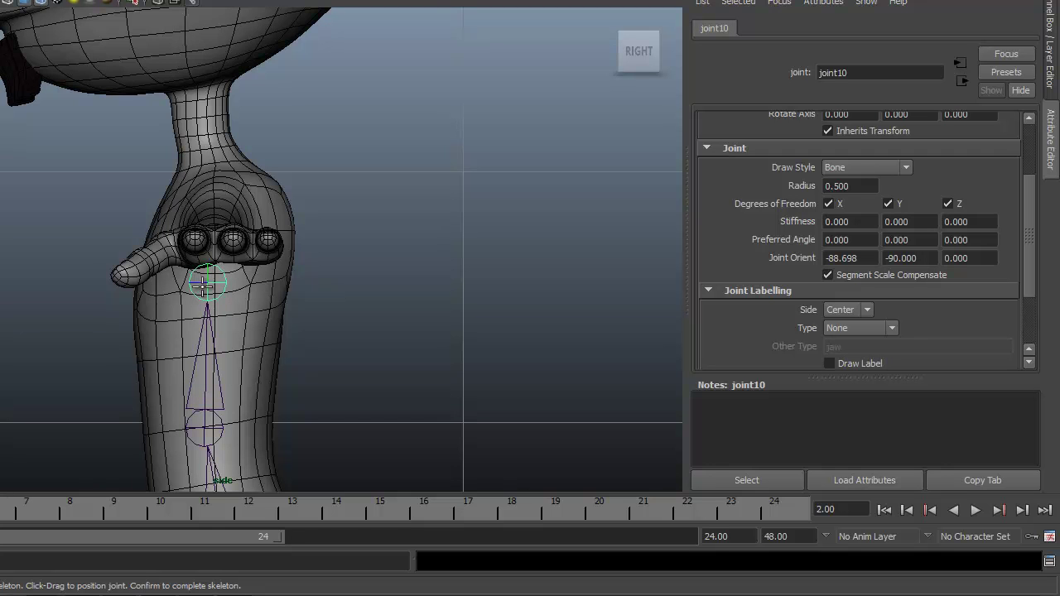
left_click_drag(221, 172, 213, 164)
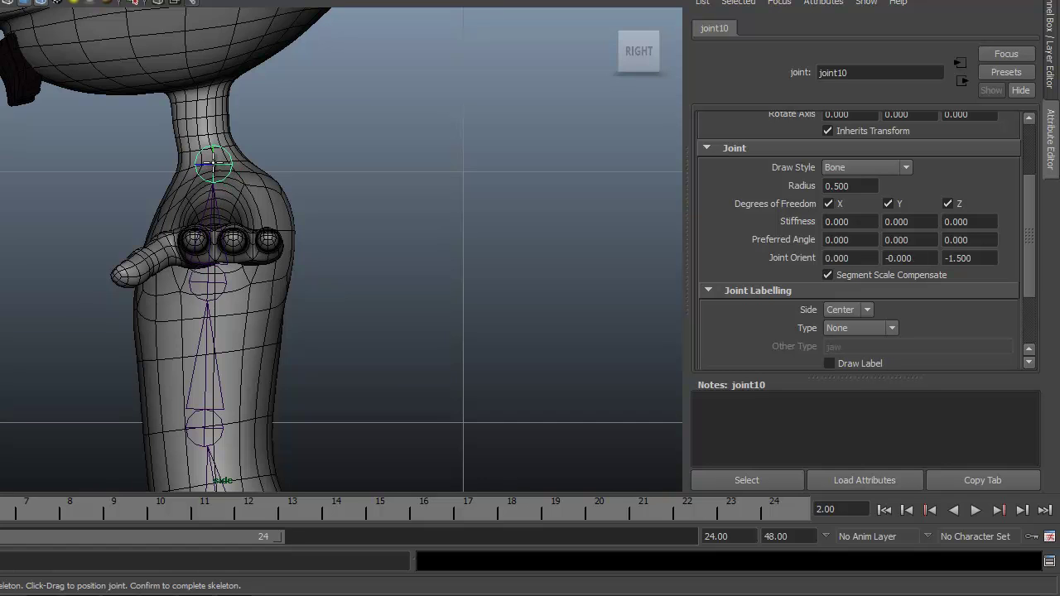
Add joints where the neck meets the head and at the top of the forehead, and complete the spine chain.
middle_click_drag(263, 227, 270, 402, "alt")
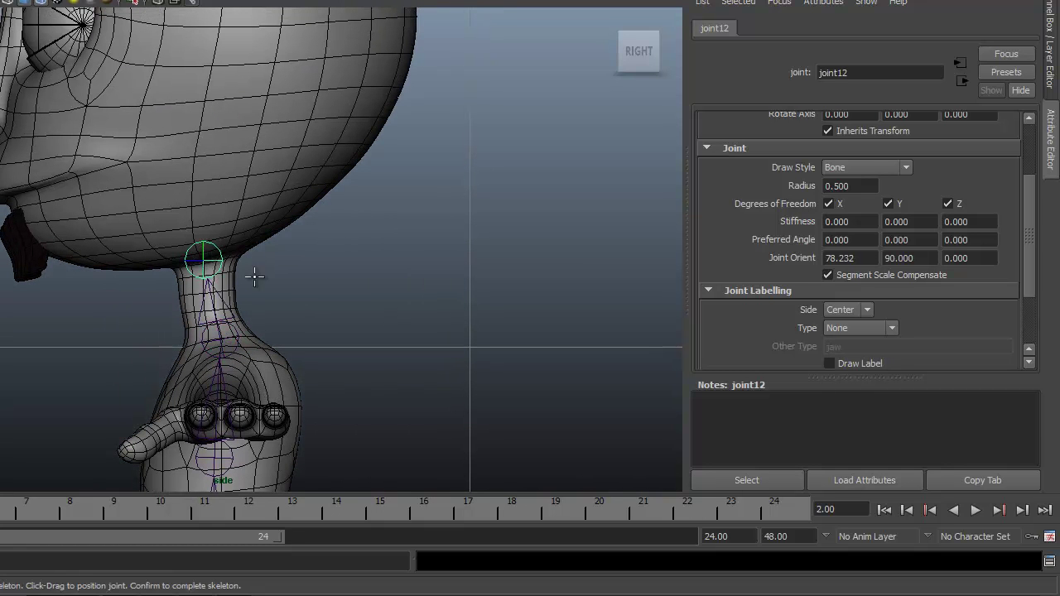
middle_click_drag(274, 275, 319, 467, "alt")
left_click(189, 106)
left_click_drag(189, 106, 183, 54)
key("Return")
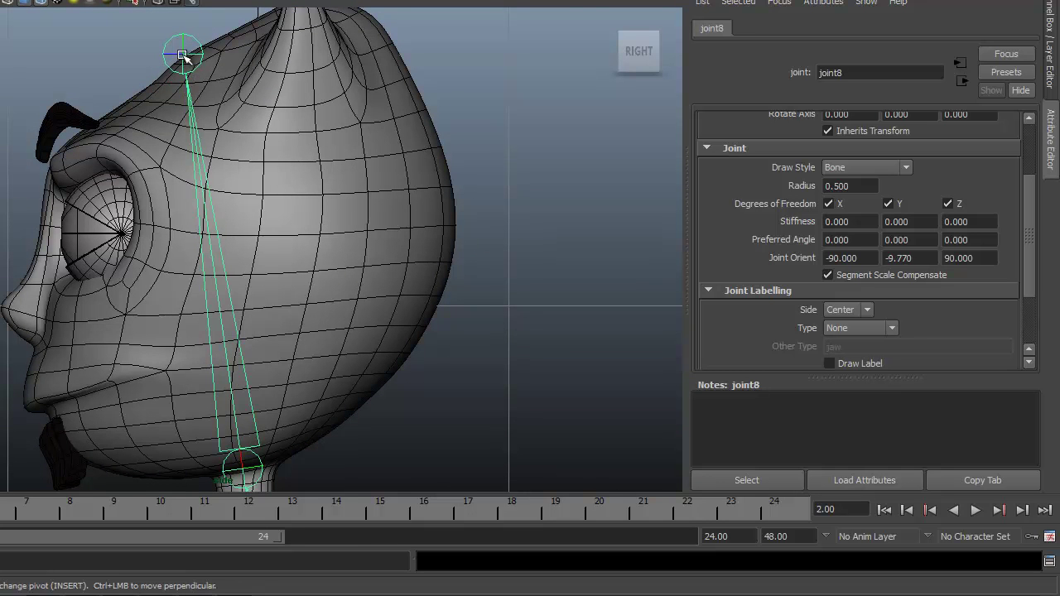
Examine the placement of the spine, neck and head joints against the body and legs in the side and perspective views.
right_click_drag(394, 282, 117, 267, "alt")
middle_click_drag(200, 335, 174, 233, "alt")
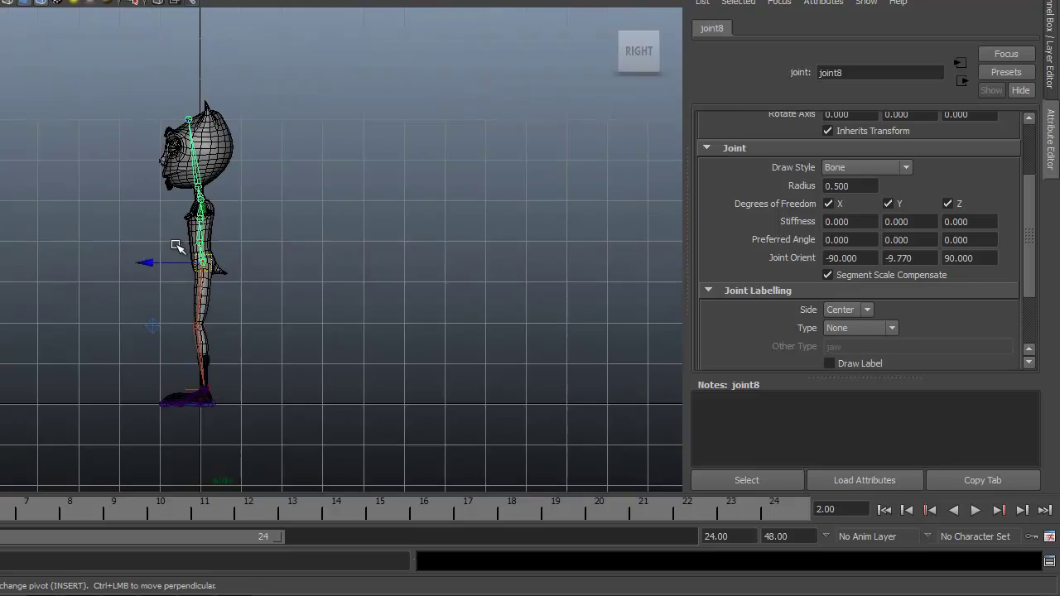
key("space")
key("space")
left_click_drag(227, 308, 303, 333, "alt")
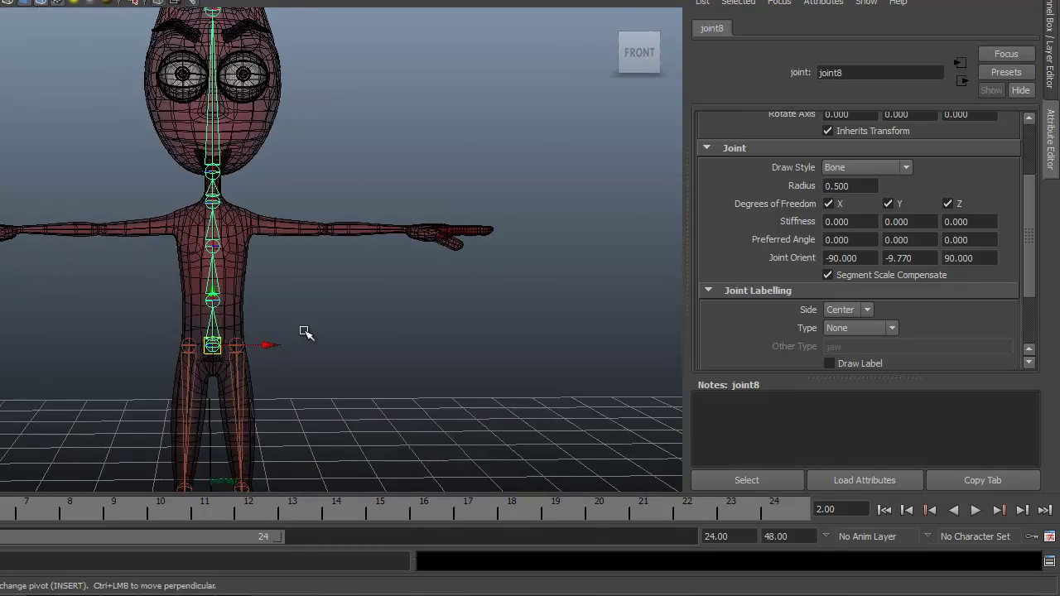
right_click_drag(303, 333, 459, 329, "alt")
middle_click_drag(399, 386, 398, 182, "alt")
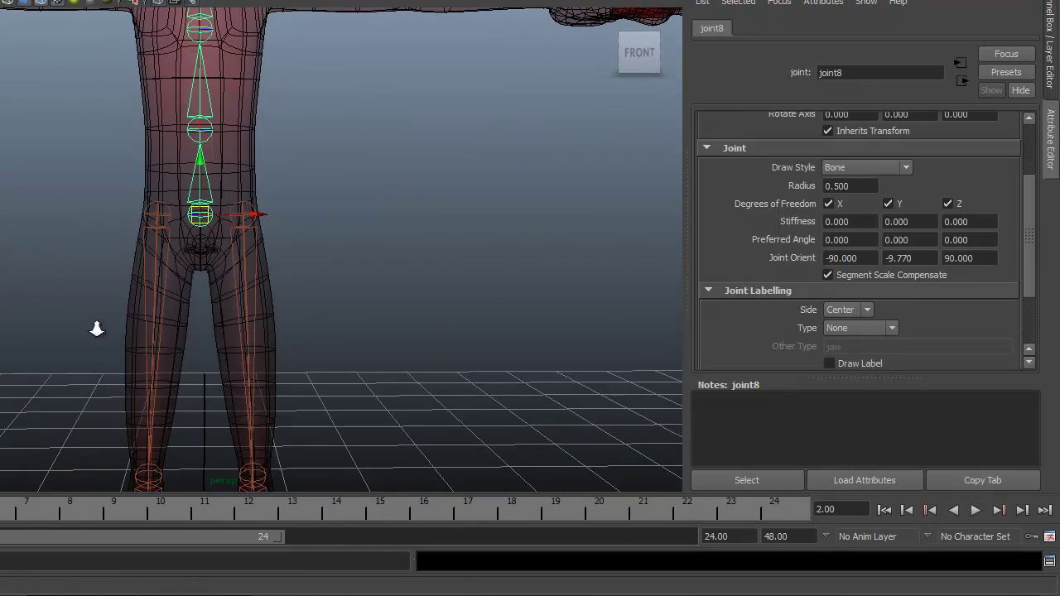
right_click_drag(96, 329, 407, 310, "alt")
middle_click_drag(138, 201, 173, 261, "alt")
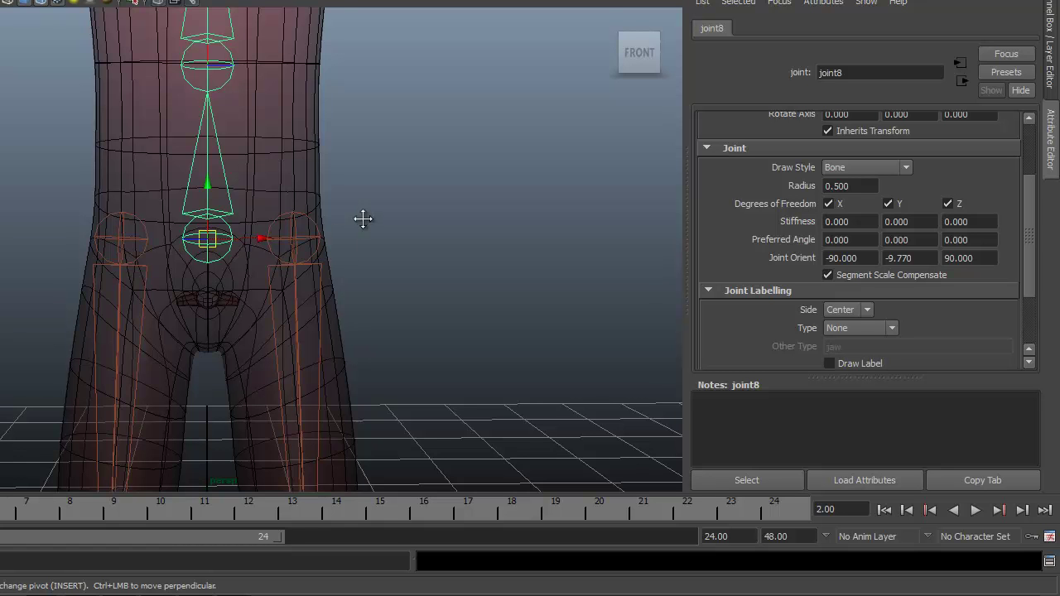
middle_click_drag(362, 218, 444, 326, "alt")
right_click_drag(444, 326, 286, 257, "alt")
middle_click_drag(395, 144, 284, 274, "alt")
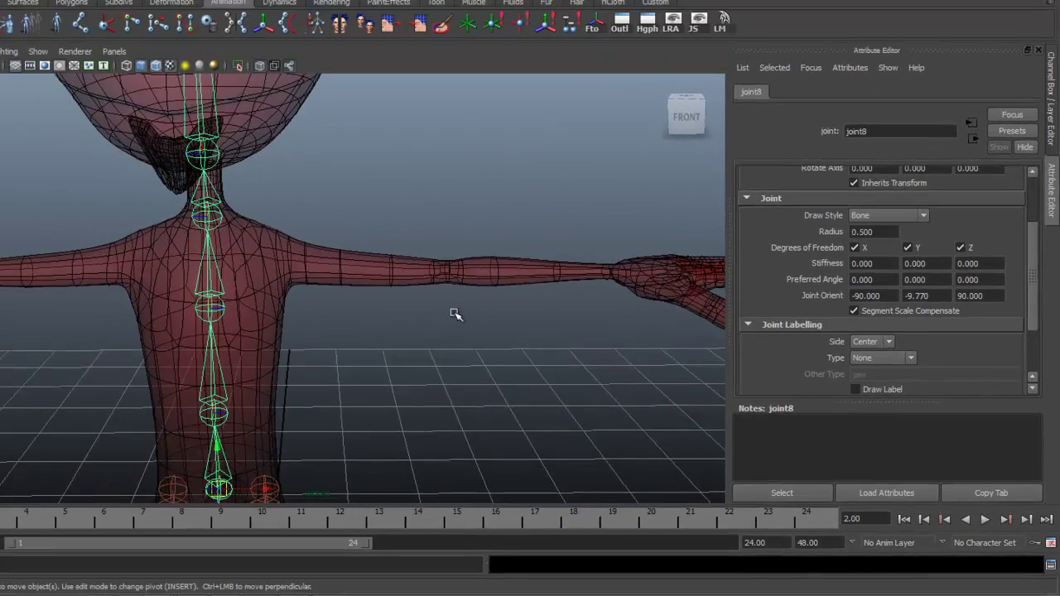
In the top view, start an arm joint chain with a shoulder joint at about X 0.44 cm, Z 0.01 cm.
key("space")
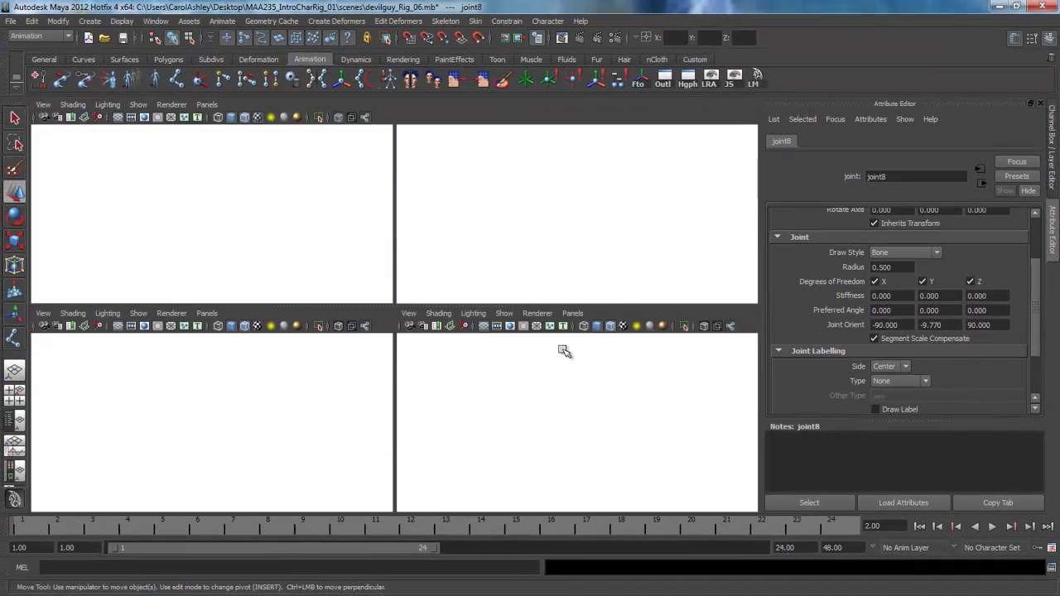
key("space")
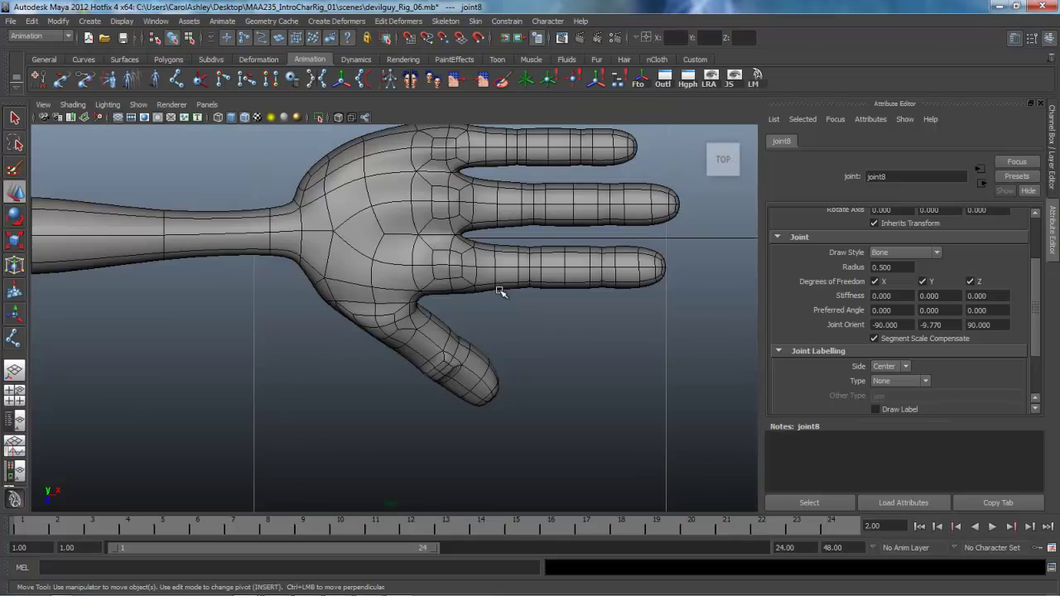
scroll(499, 289, "down", 8)
right_click_drag(485, 299, 661, 299, "alt")
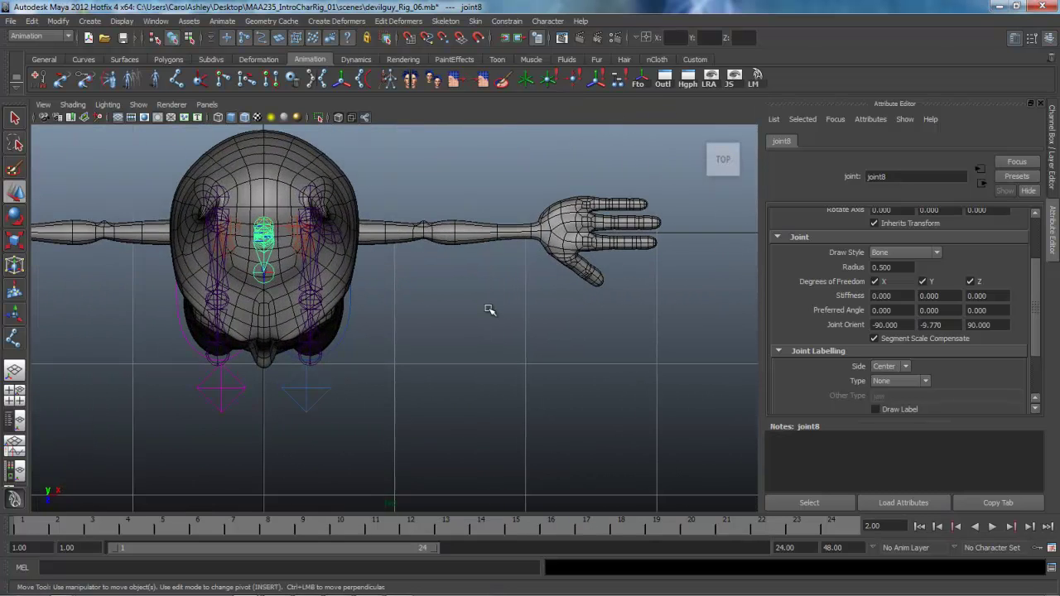
middle_click_drag(432, 306, 450, 357, "alt")
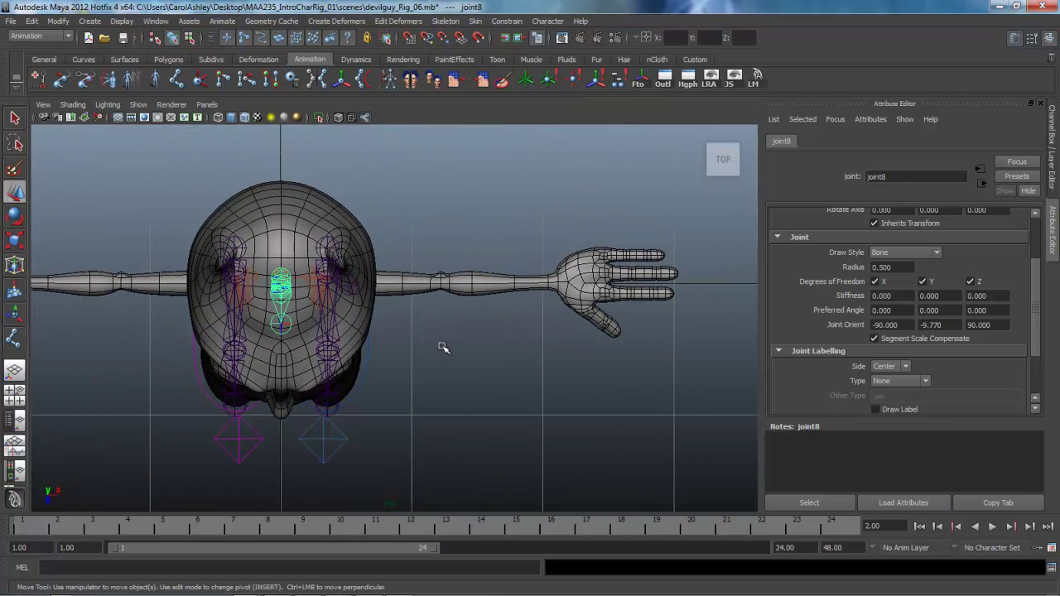
scroll(443, 347, "up", 4)
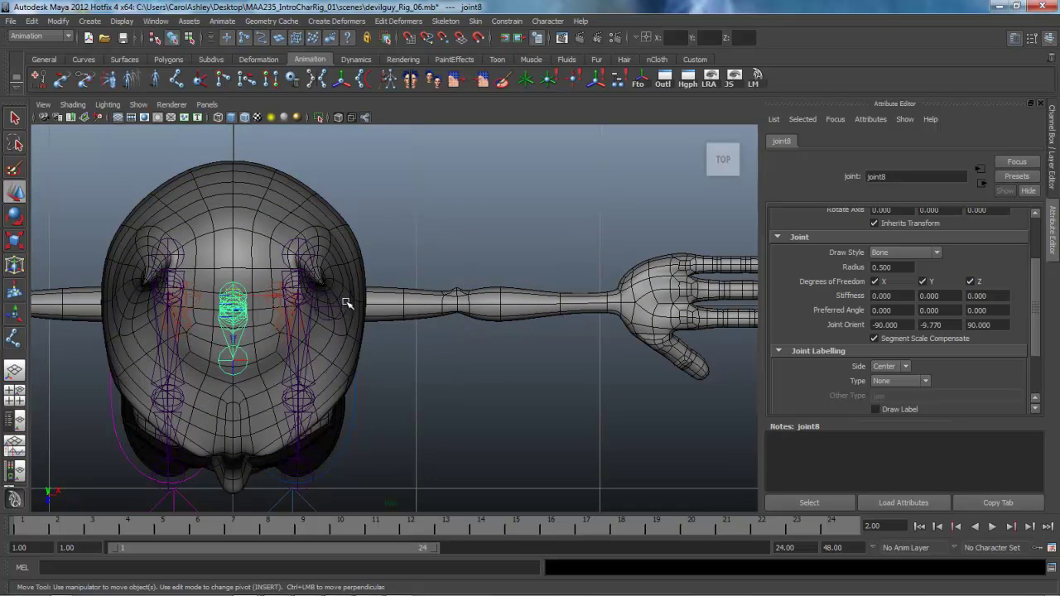
middle_click_drag(575, 317, 485, 390, "alt")
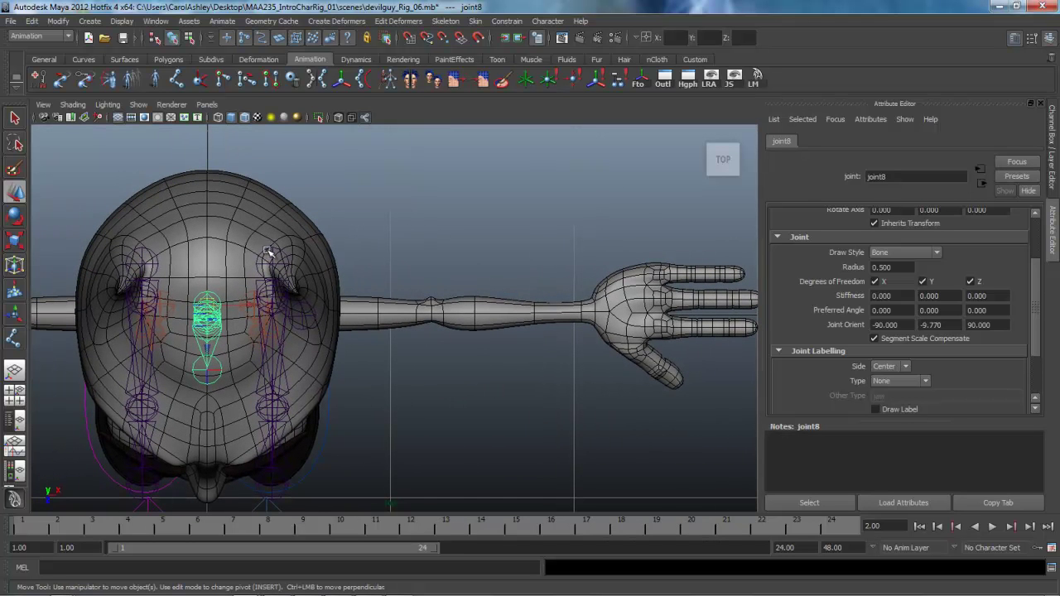
left_click(13, 341)
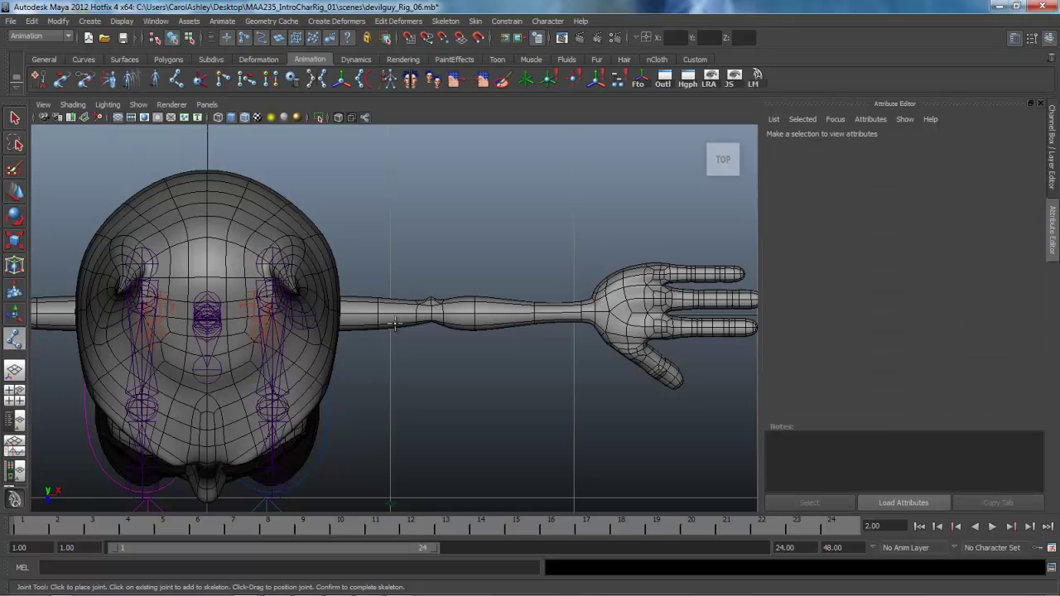
mouse_move(296, 324)
left_mouse_down()
mouse_move(301, 308)
mouse_move(287, 315)
left_mouse_up()
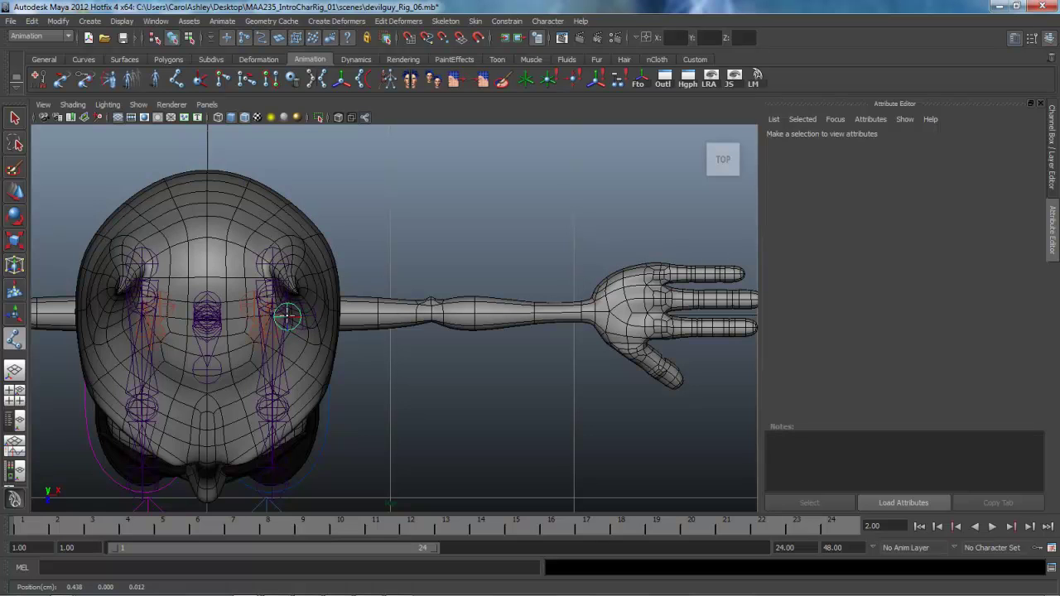
left_click_drag(288, 316, 287, 316)
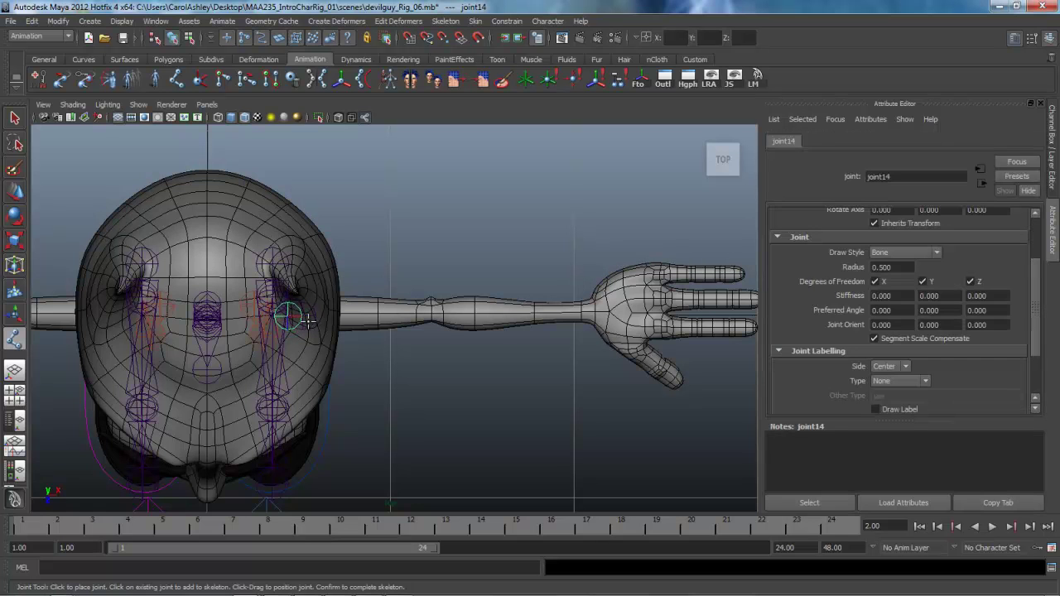
Extend the arm chain with a joint at the elbow and one at the wrist, at about X 2.07 cm, Z -0.01 cm.
mouse_move(421, 307)
left_mouse_down()
mouse_move(430, 314)
mouse_move(431, 304)
mouse_move(425, 345)
mouse_move(431, 306)
left_mouse_up()
left_click_drag(588, 307, 584, 313)
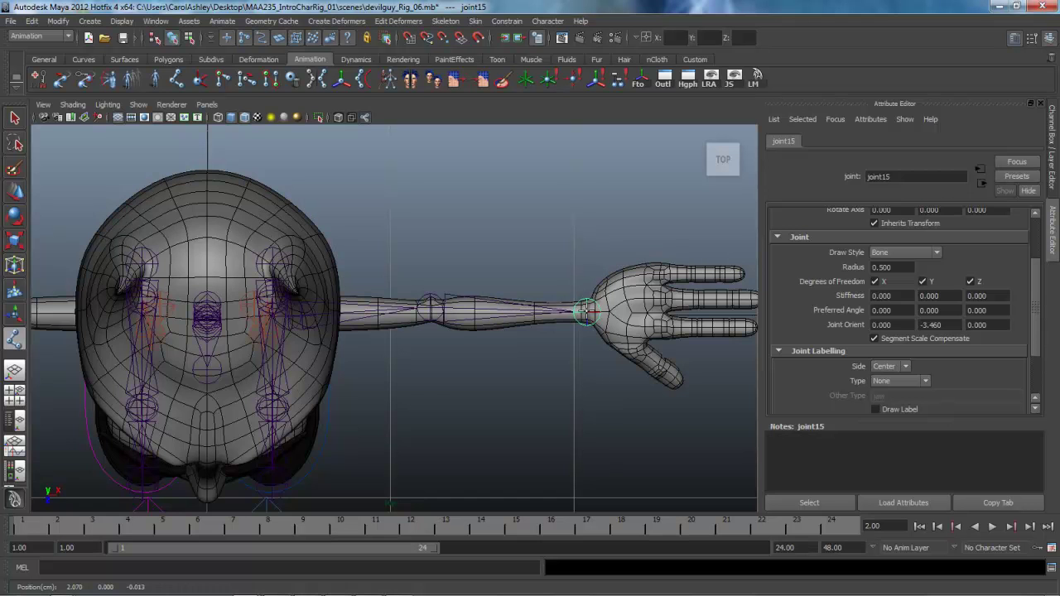
left_click_drag(584, 313, 583, 313)
left_click(382, 324)
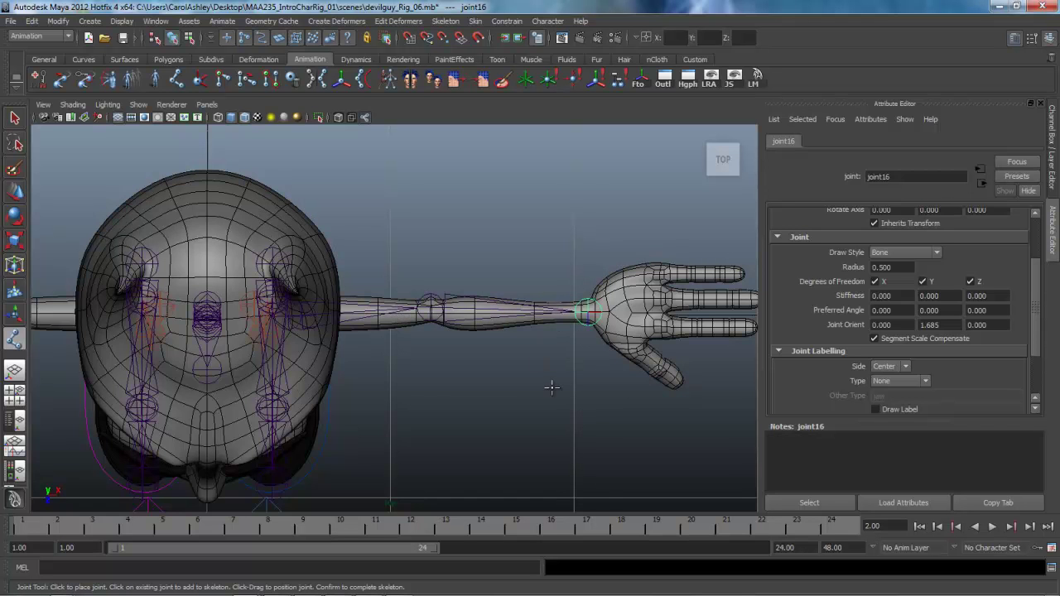
Add a joint from the wrist to the base knuckle of the index finger, the finger nearest the thumb.
middle_click_drag(552, 386, 377, 358, "alt")
scroll(397, 386, "up", 3)
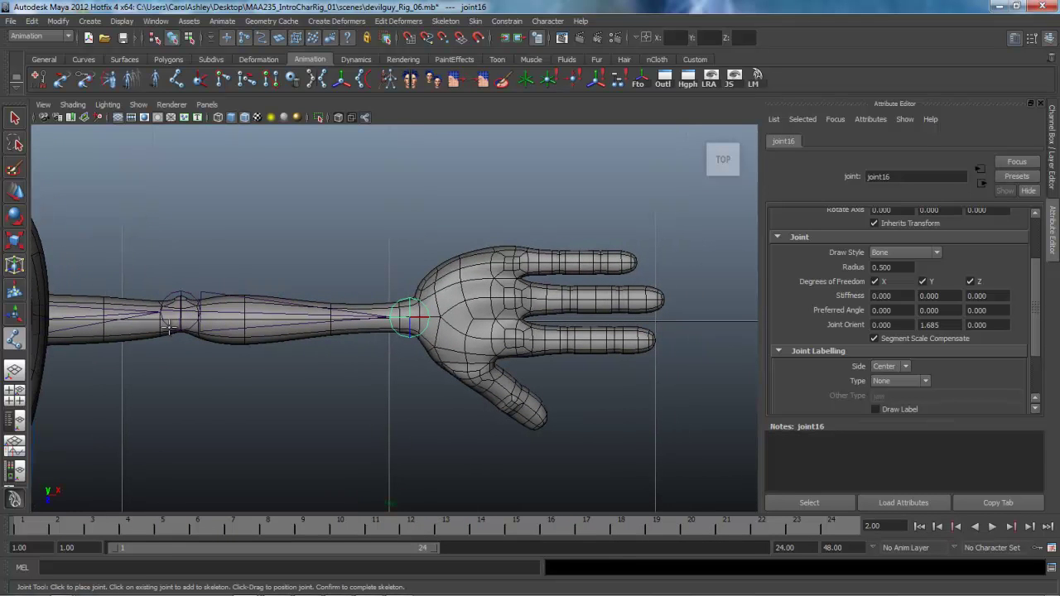
right_click_drag(350, 386, 448, 385, "alt")
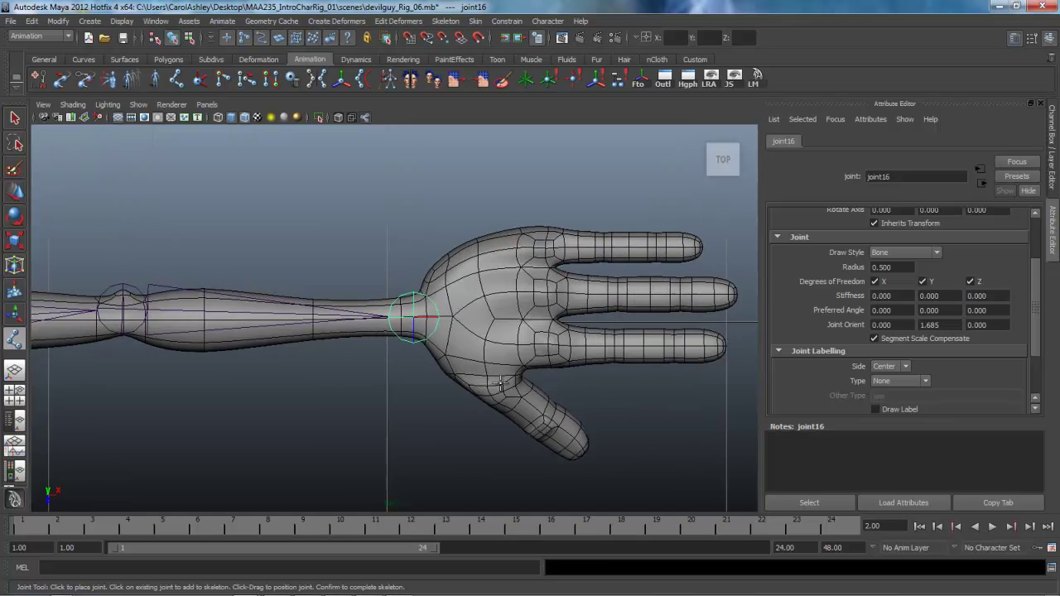
middle_click_drag(449, 385, 356, 338, "alt")
right_click_drag(404, 335, 454, 332, "alt")
left_click_drag(449, 295, 465, 293)
Add joints at the index finger's middle and end knuckles and at its tip, at about X 3.00 cm, Z 0.07 cm.
right_click_drag(501, 320, 649, 346, "alt")
middle_click_drag(611, 346, 452, 362, "alt")
right_click_drag(451, 360, 584, 356, "alt")
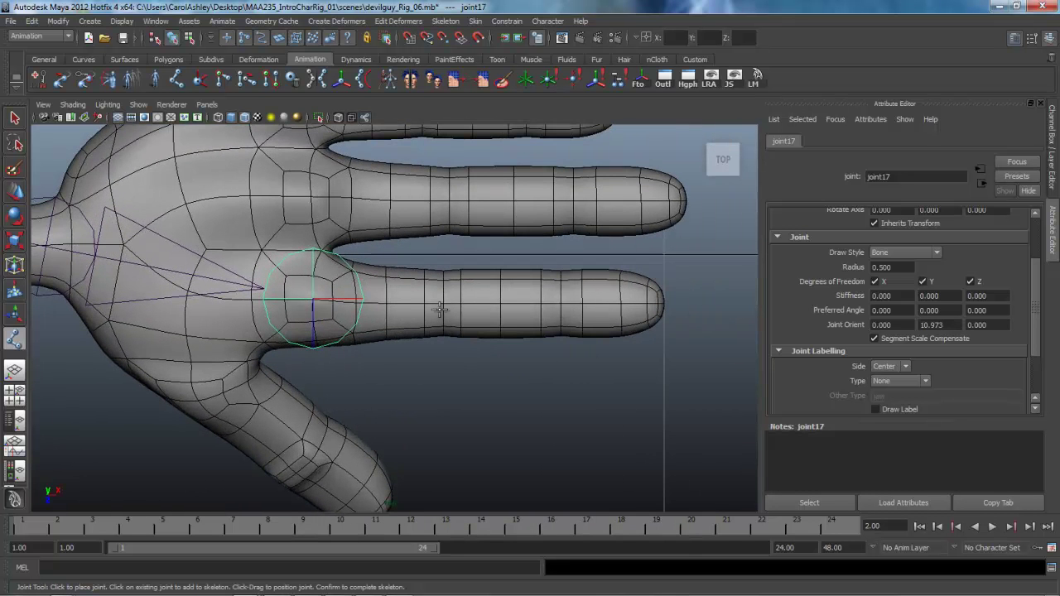
left_click_drag(439, 298, 443, 302)
left_click_drag(557, 304, 561, 304)
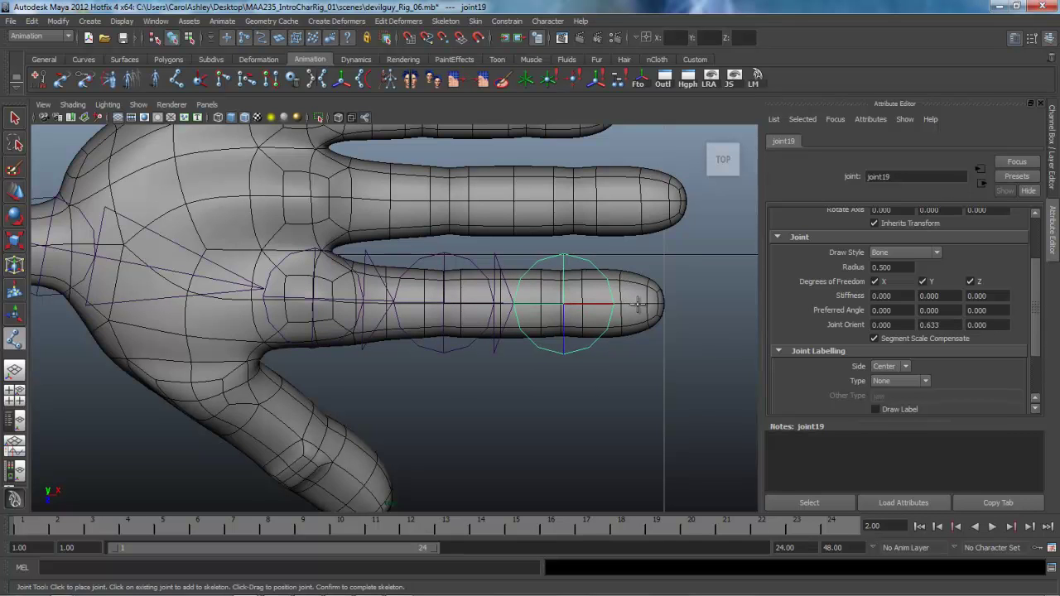
left_click_drag(661, 305, 664, 304)
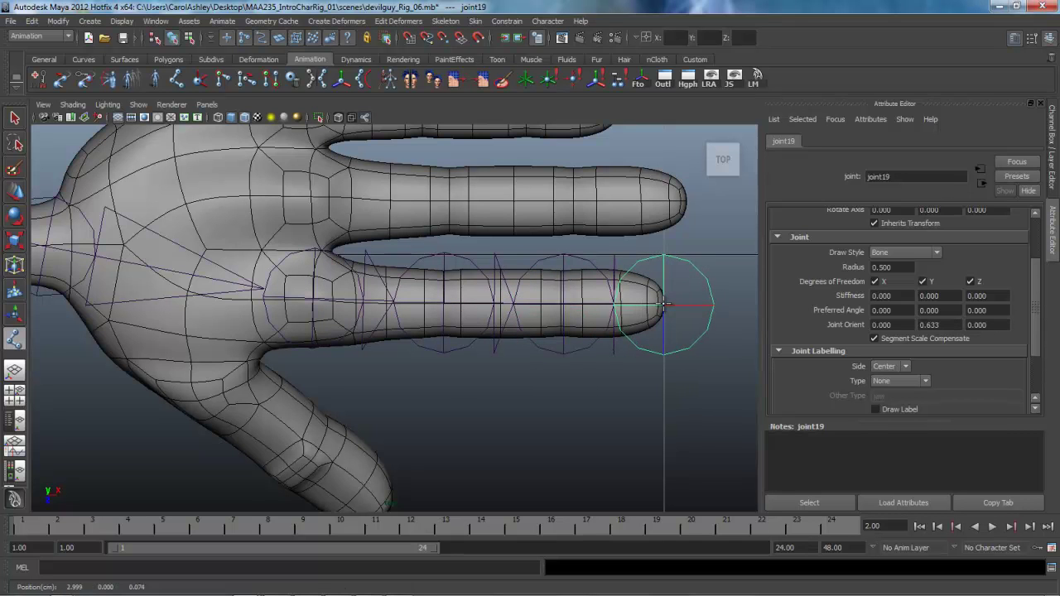
Set the radius of the four index finger joints, from the base knuckle to the tip, to 0.3.
key("w")
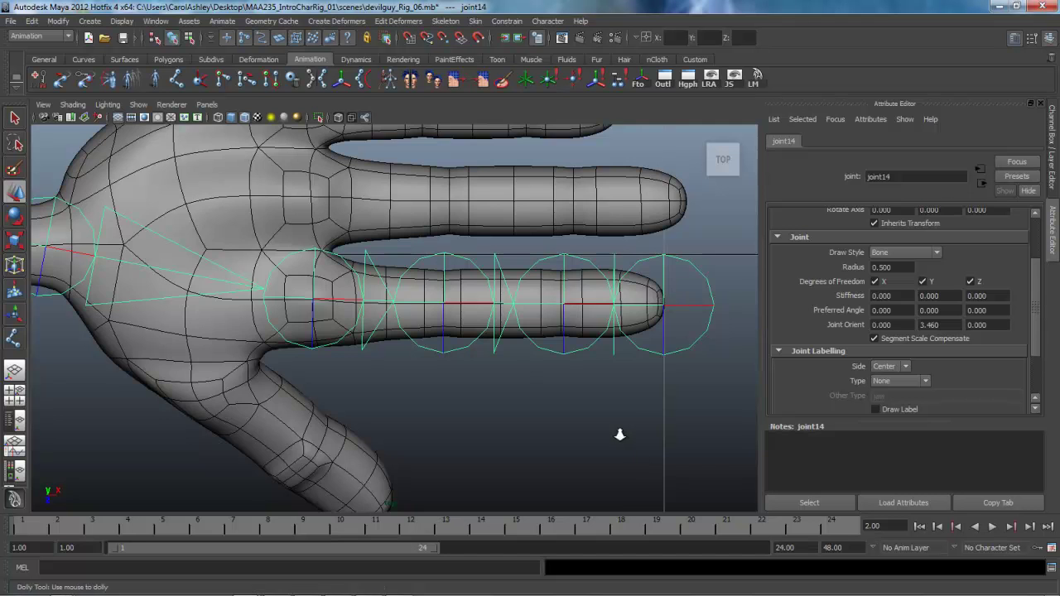
scroll(620, 435, "down", 3)
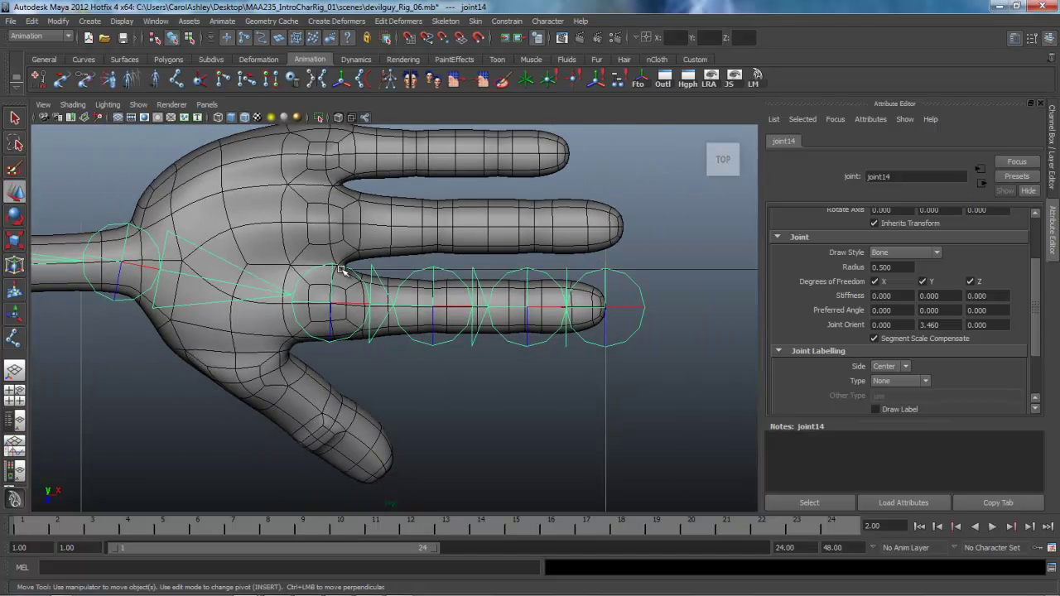
left_click(416, 267)
left_click(355, 274)
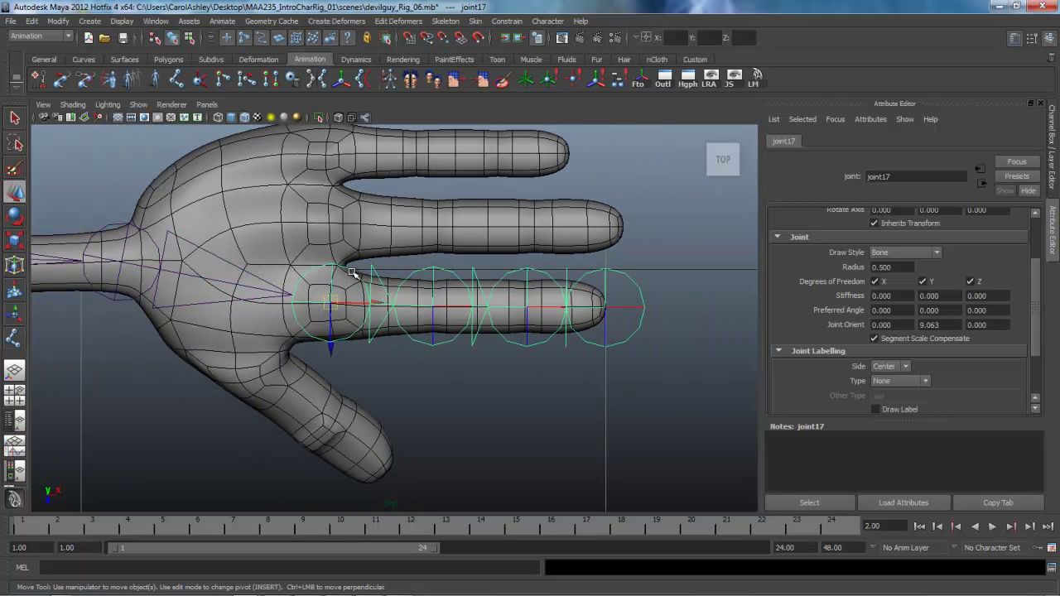
left_click(432, 270)
left_click(515, 273)
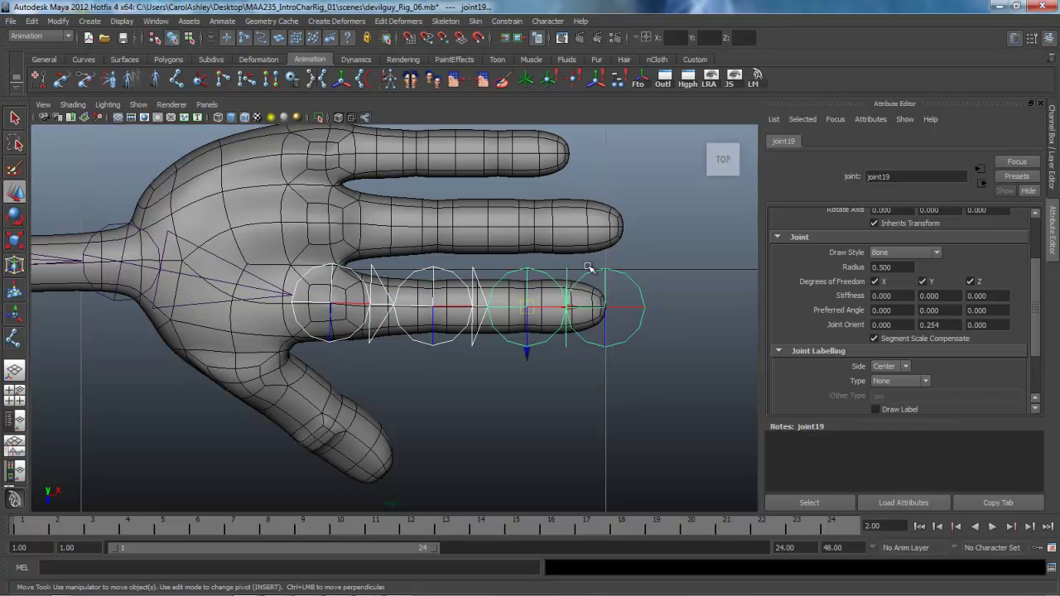
left_click(596, 272)
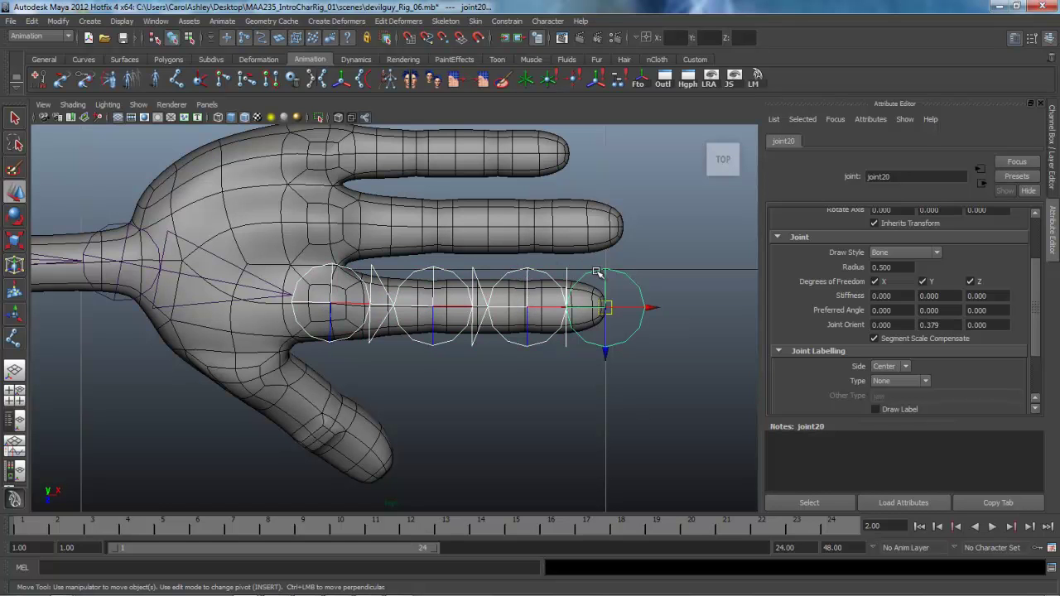
left_click(1054, 167)
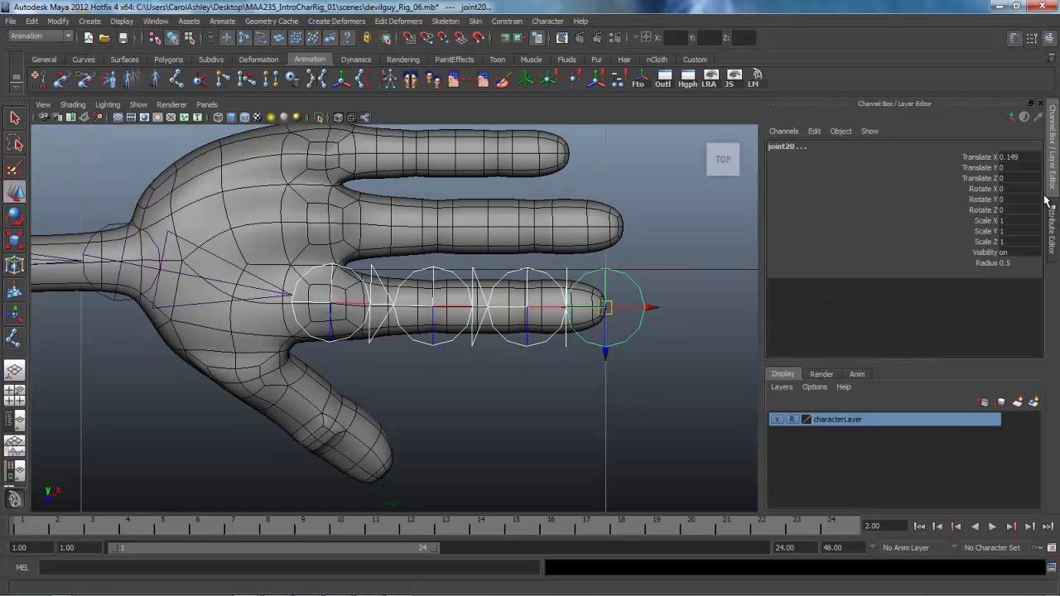
left_click(987, 262)
middle_click_drag(711, 270, 711, 271)
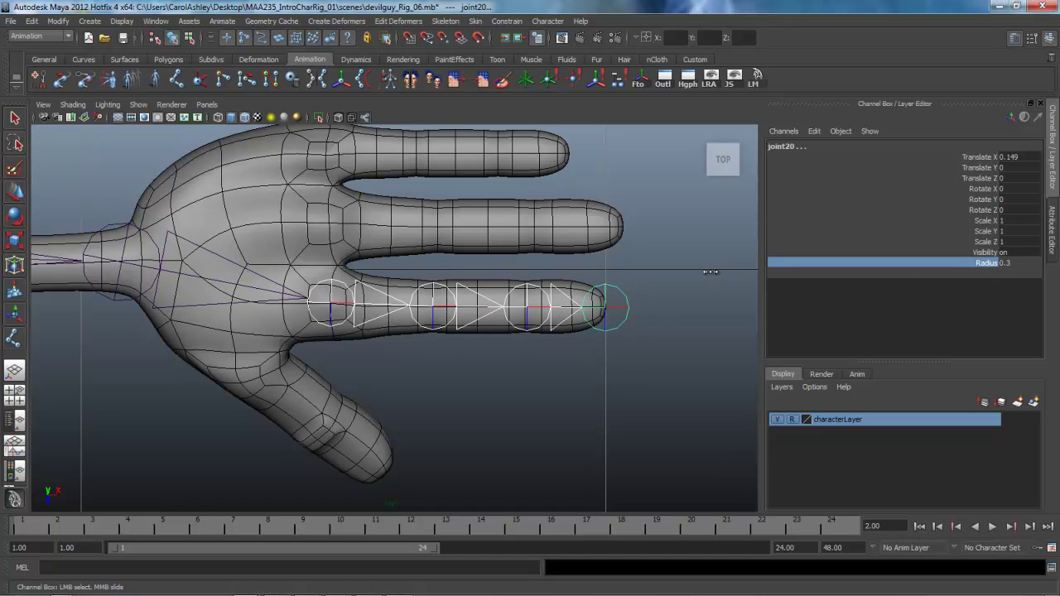
Create a separate four-joint chain along the middle finger, from its base knuckle at about X 2.47 cm, Z -0.09 cm to its tip.
right_click_drag(464, 391, 613, 392, "alt")
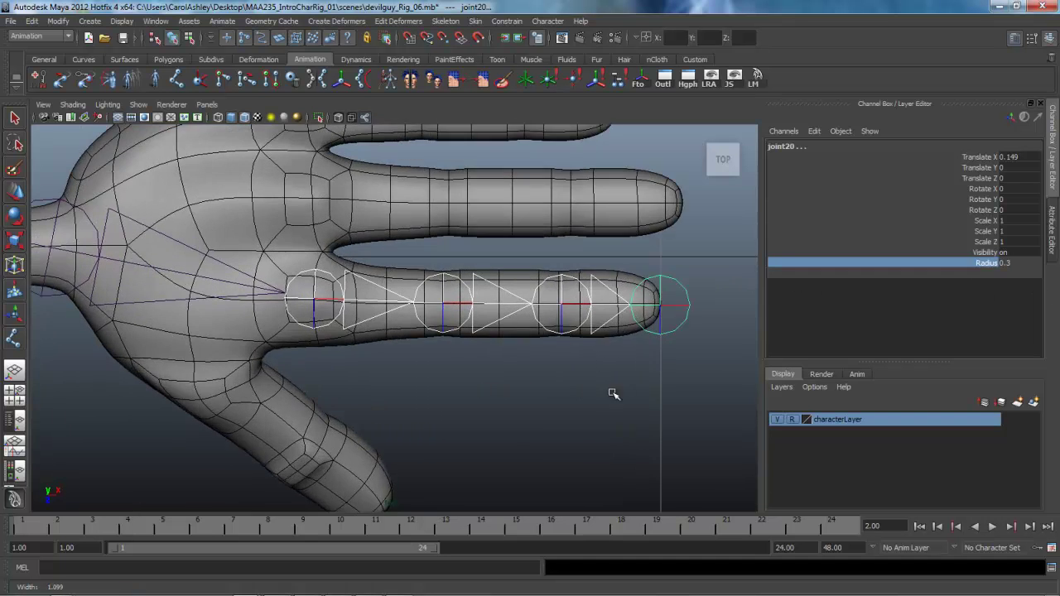
middle_click_drag(544, 391, 612, 462, "alt")
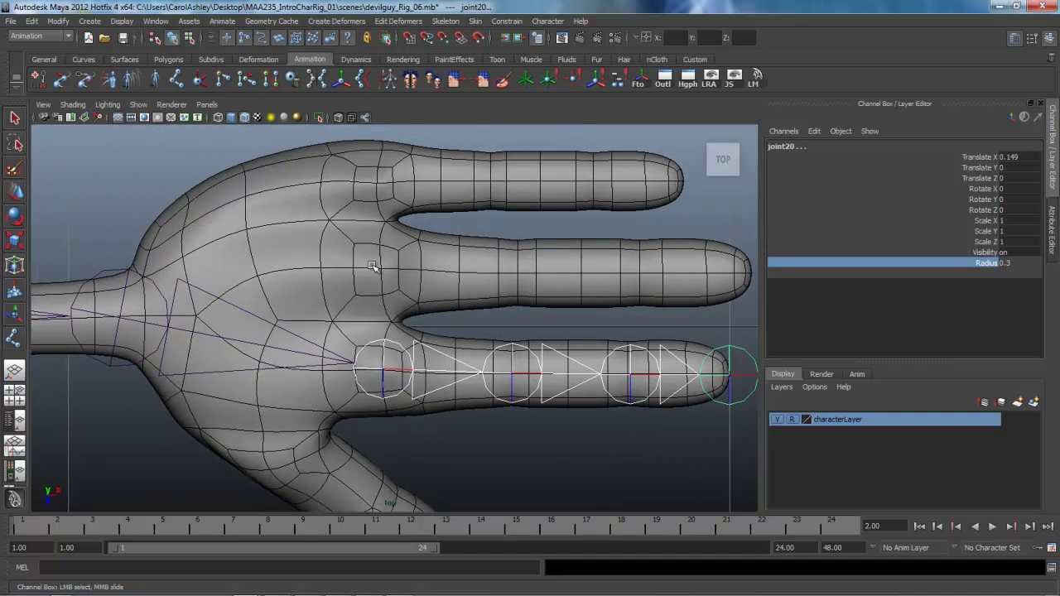
key("y")
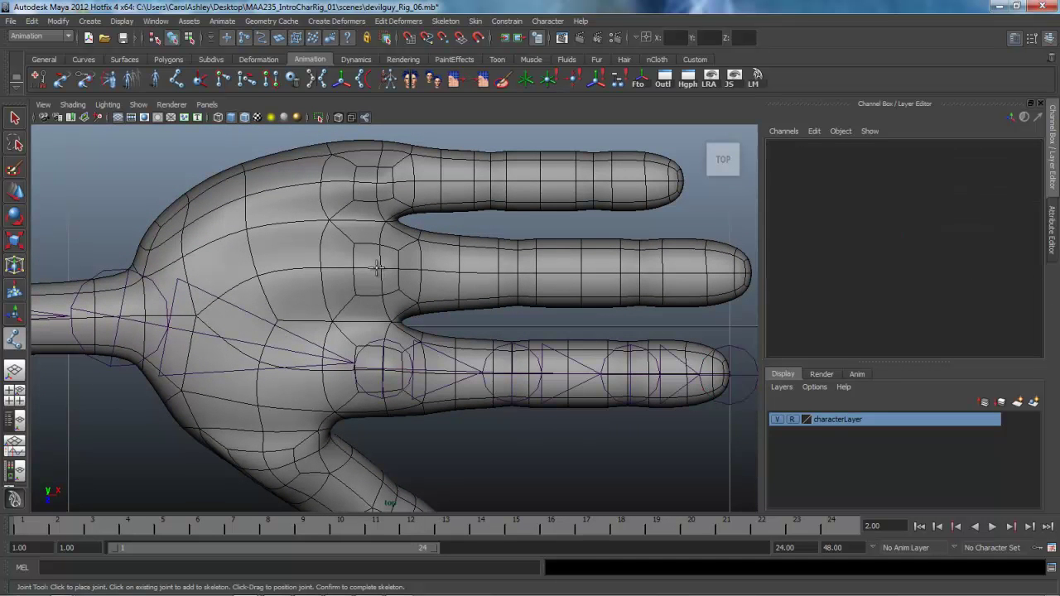
left_click(379, 269)
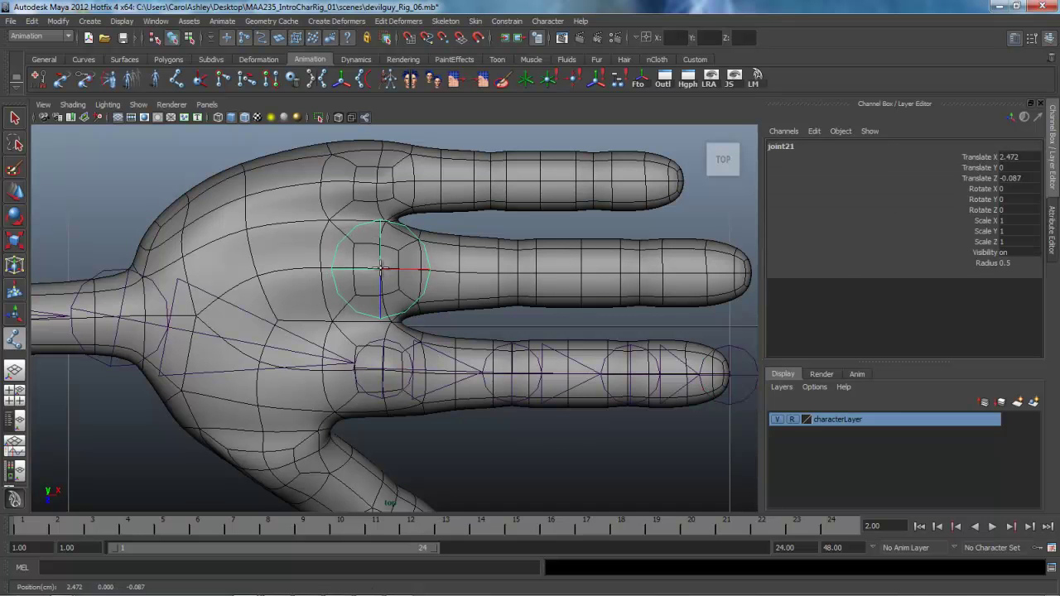
left_click_drag(488, 268, 517, 271)
left_click_drag(635, 271, 639, 272)
middle_click_drag(639, 272, 549, 272, "alt")
left_click_drag(654, 274, 656, 273)
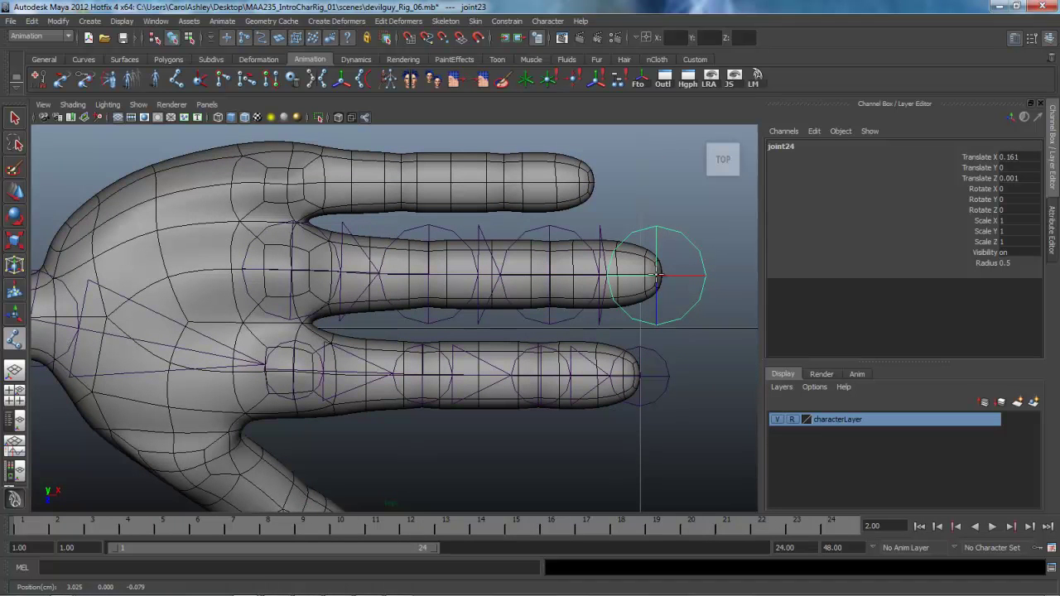
key("w")
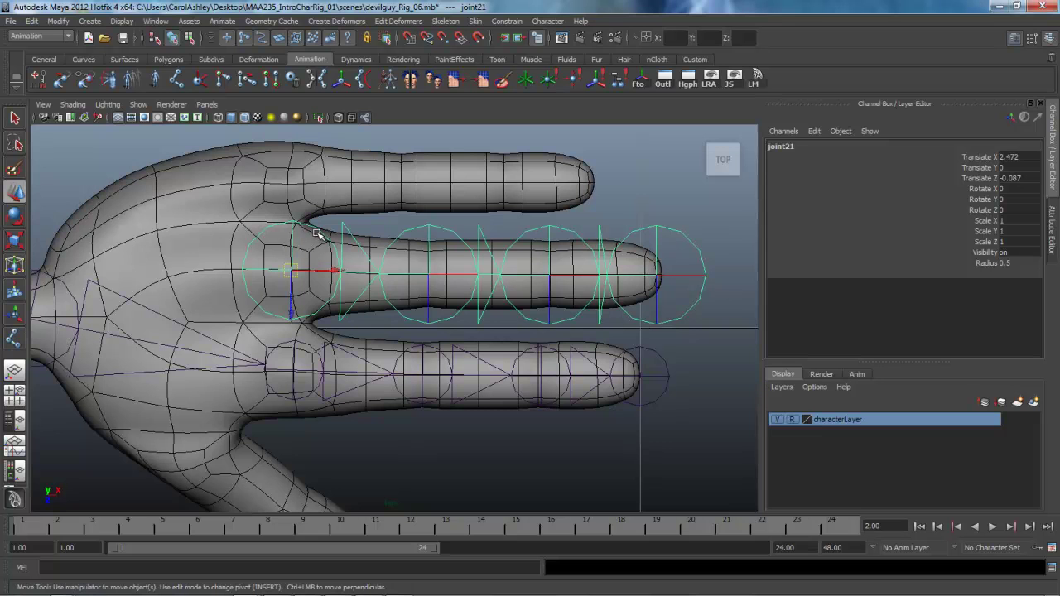
Select all four middle finger joints and set their radius to 0.3.
key("Down")
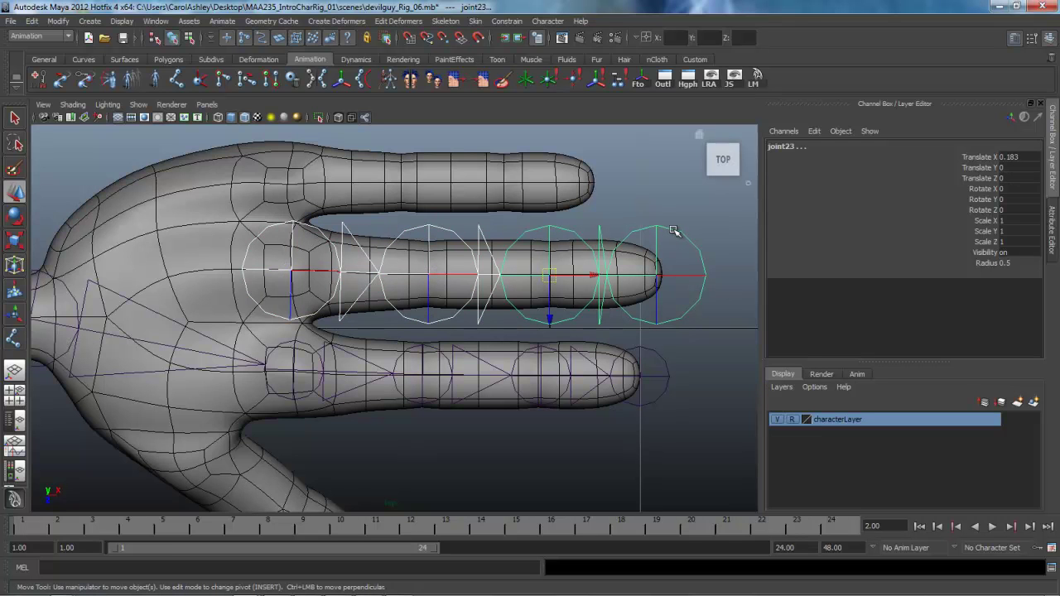
left_click(673, 231)
left_click(1008, 261)
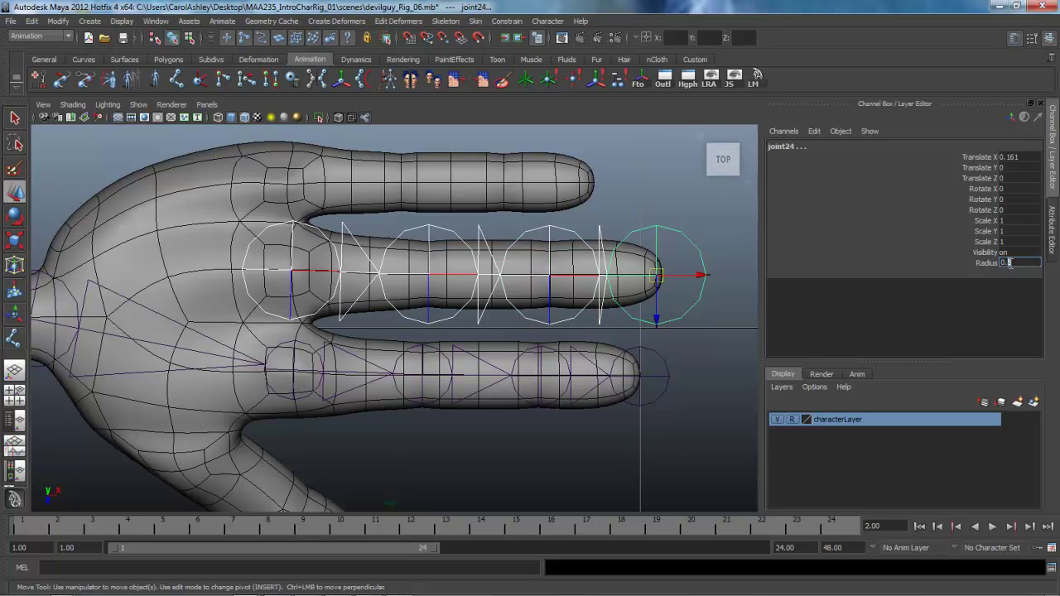
type("0.3")
key("Return")
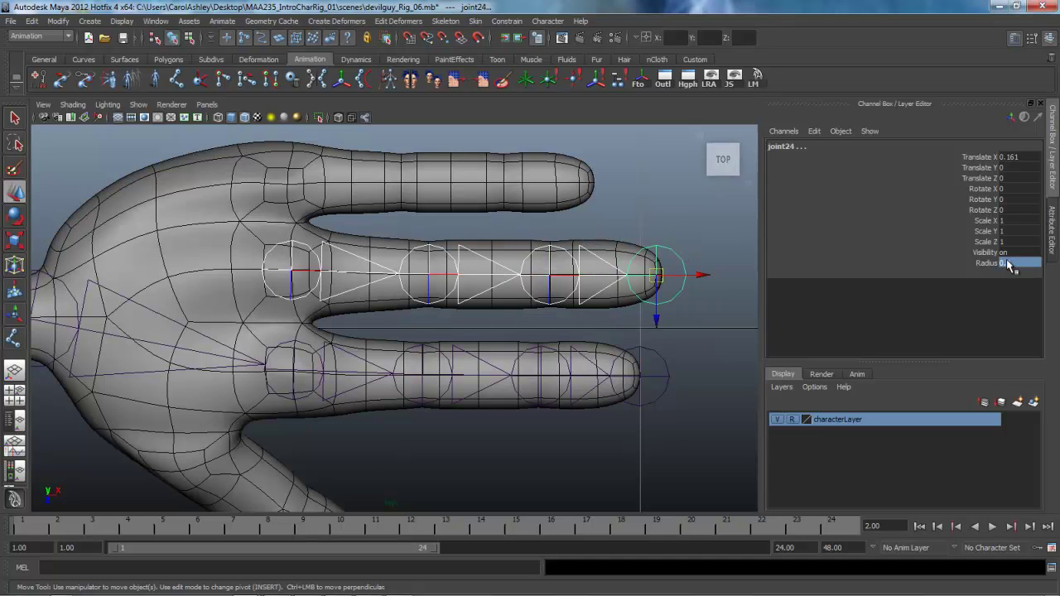
Create a separate four-joint chain along the outer finger, from its base knuckle at about X 2.47 cm, Z -0.22 cm to its tip.
middle_click_drag(392, 272, 430, 319, "alt")
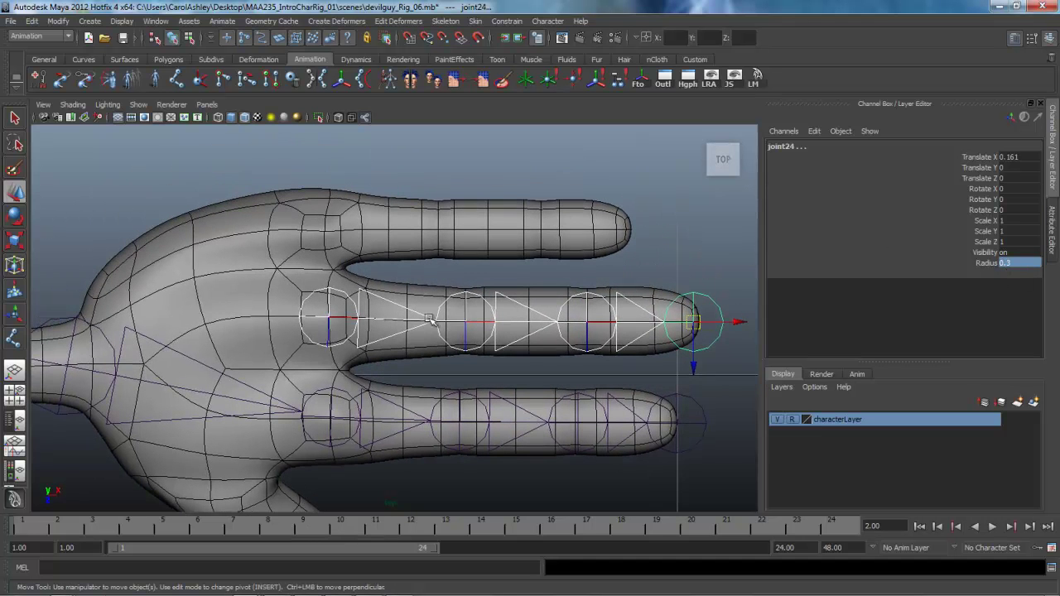
key("y")
left_click(324, 232)
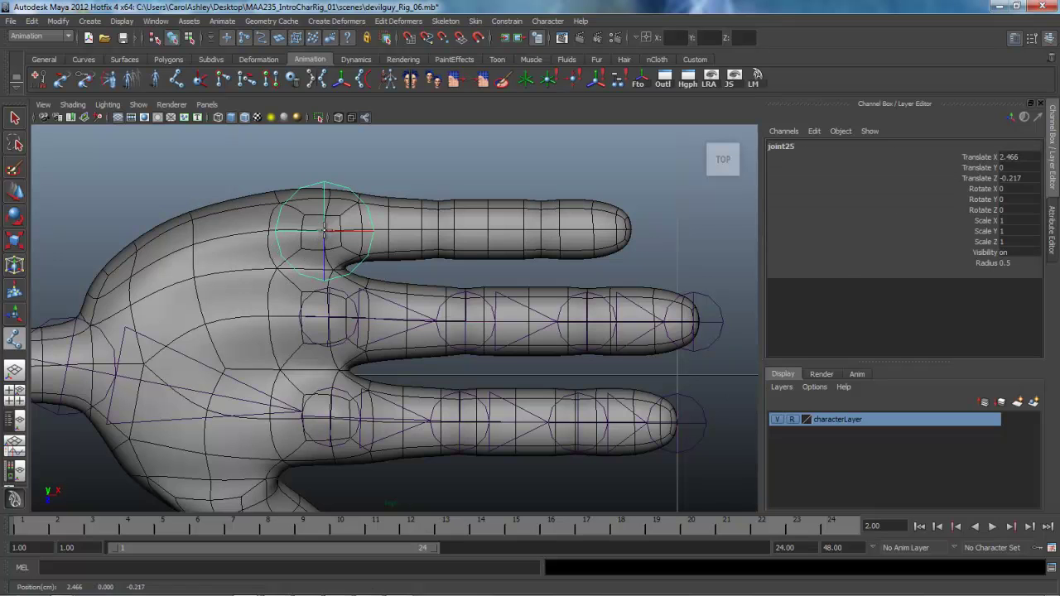
left_click(439, 231)
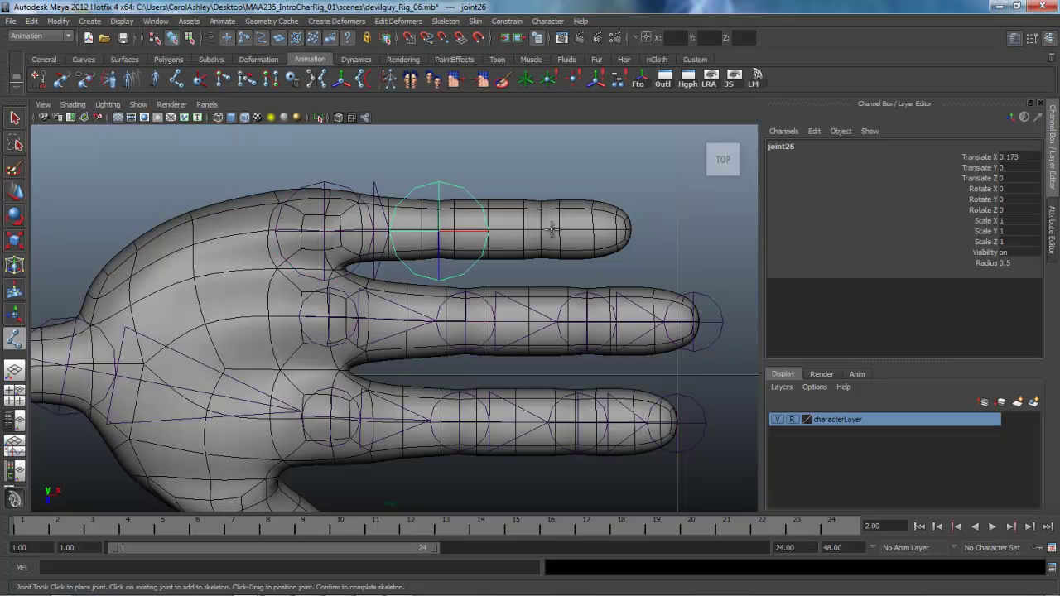
left_click(543, 231)
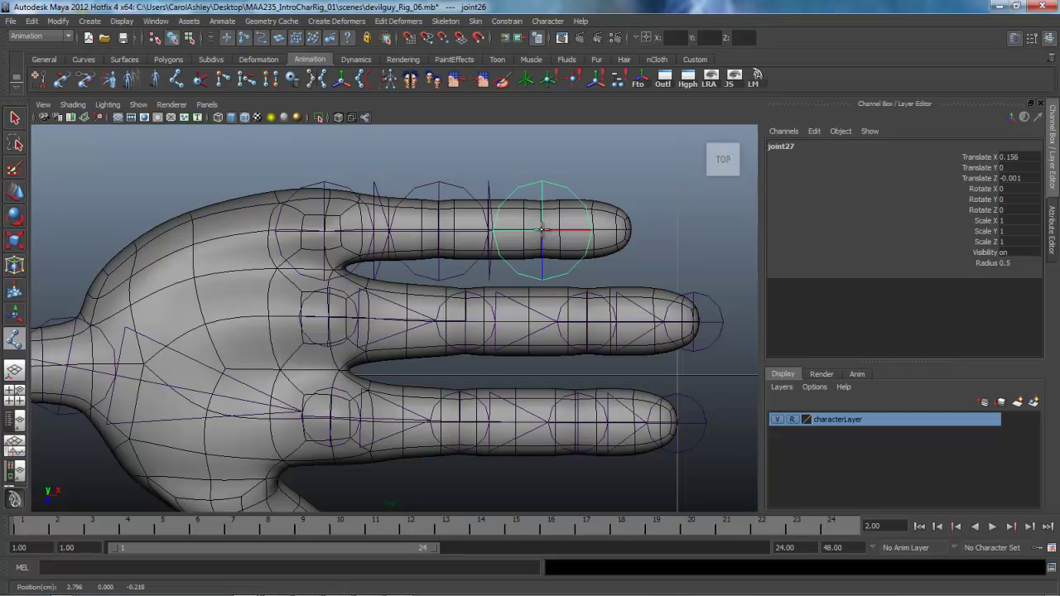
left_click(631, 229)
key("Return")
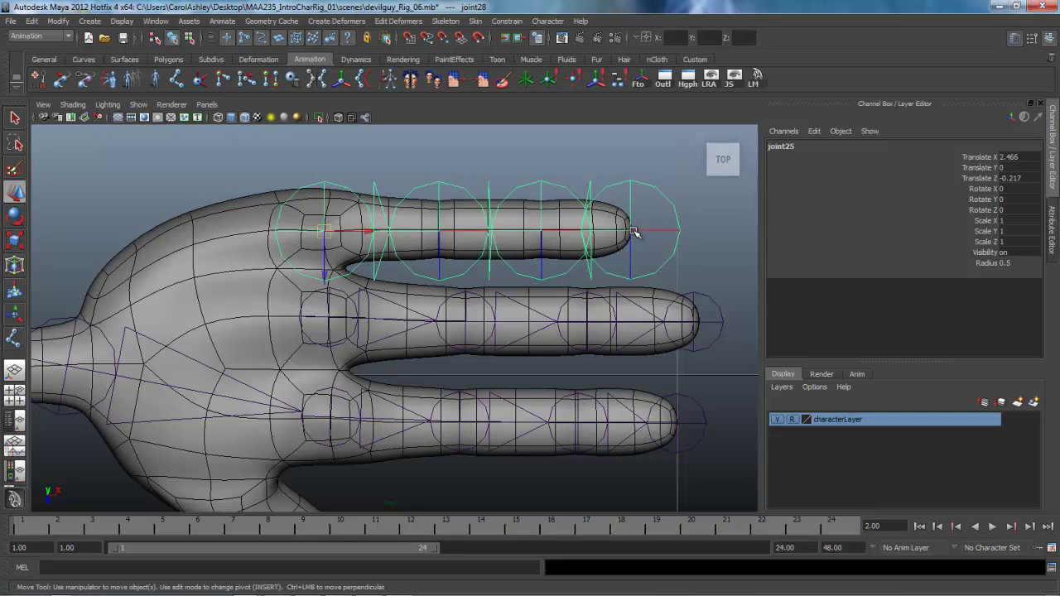
Select the outer finger's four joints and set their radius to 0.3.
key("Down")
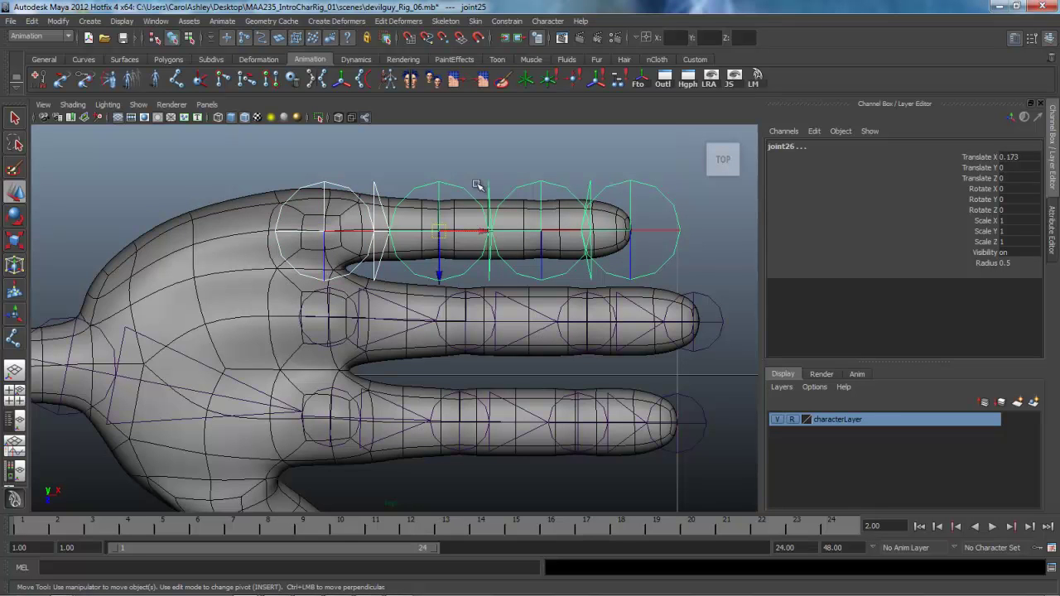
key("Down")
key("Down")
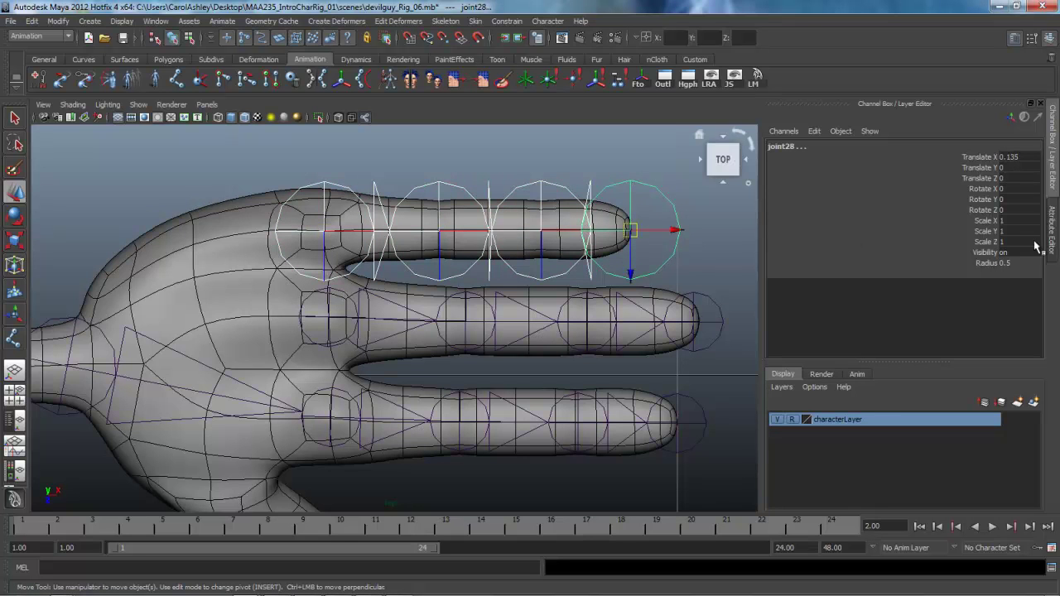
double_click(1007, 263)
type("0.3")
key("Return")
Start a separate thumb chain with a joint inside the palm and one at the thumb's base, at about X 2.32 cm, Z 0.21 cm.
middle_click_drag(708, 385, 625, 340, "alt")
middle_click_drag(561, 373, 351, 328, "alt")
key("y")
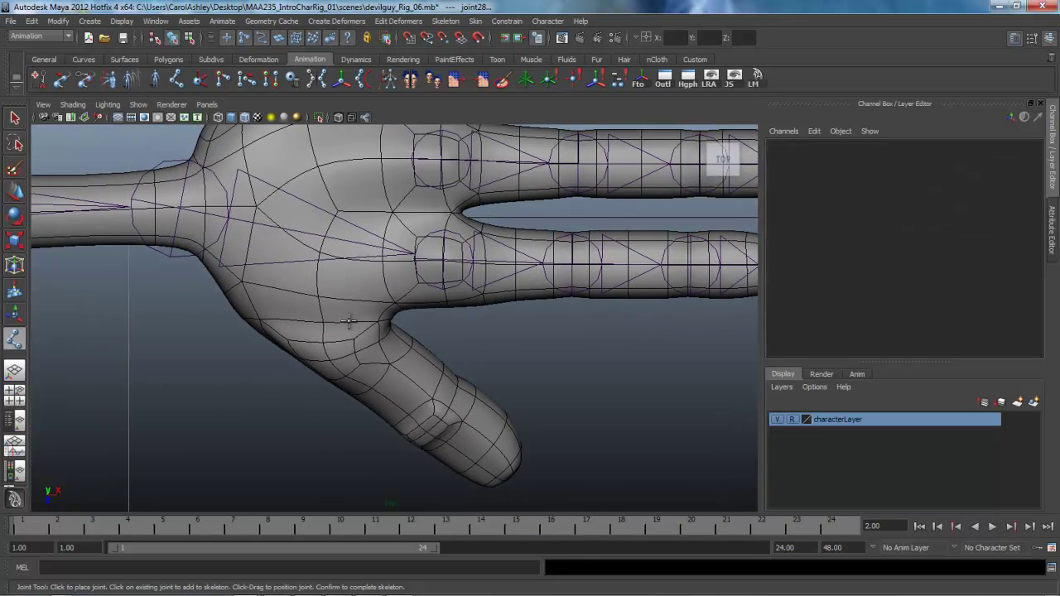
left_click_drag(281, 247, 288, 259)
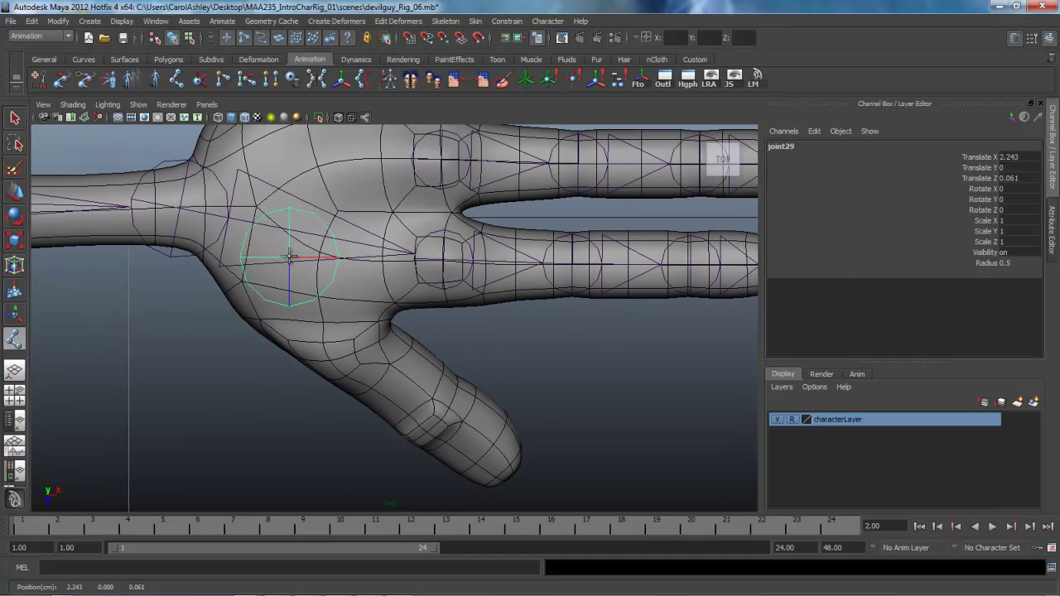
left_click(341, 360)
left_click_drag(341, 361, 343, 357)
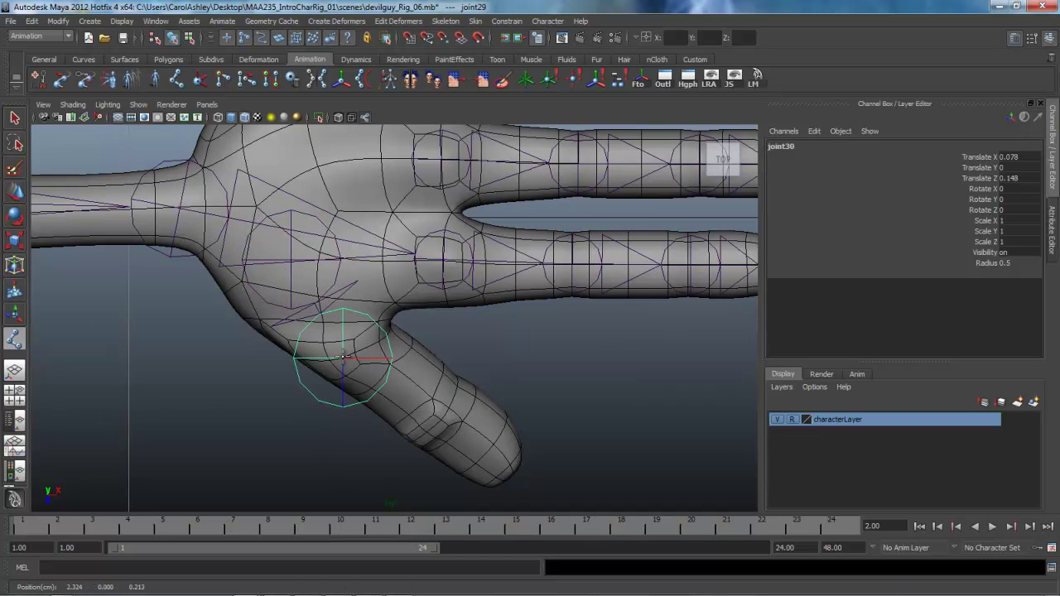
Extend the thumb chain with a joint at the thumb's knuckle and one at its tip, and finish the chain.
left_click(414, 426)
middle_click_drag(414, 426, 436, 425)
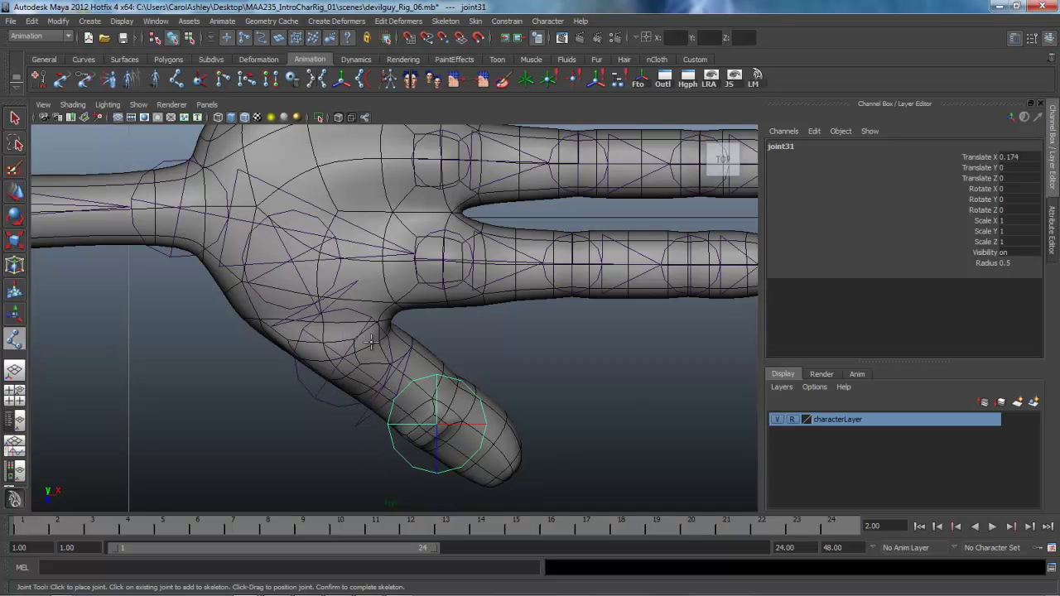
middle_click_drag(493, 446, 485, 411, "alt")
left_click_drag(498, 436, 495, 439)
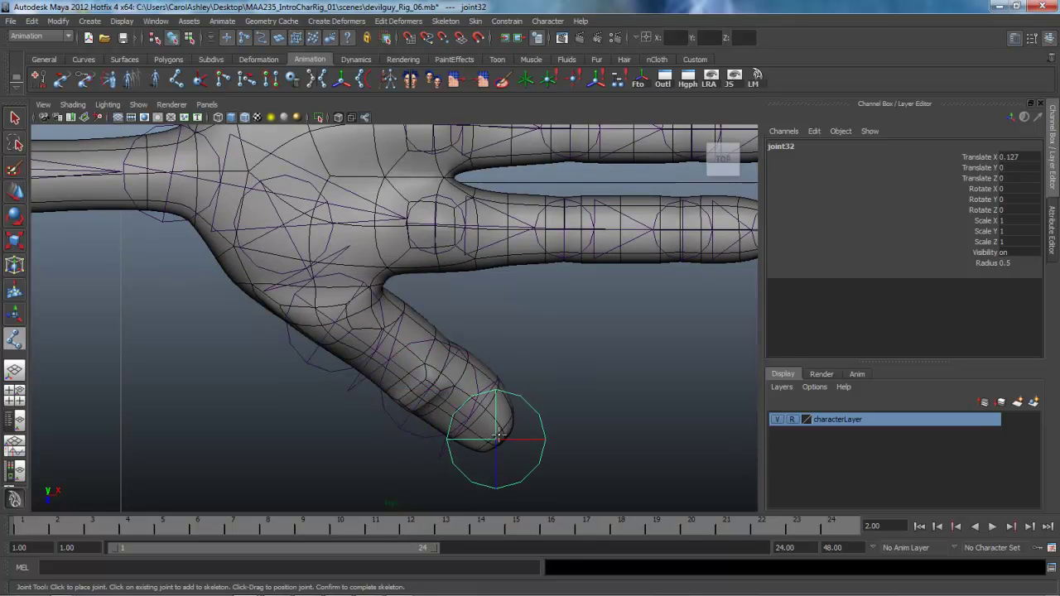
key("w")
Select all four thumb joints and set their radius to 0.3.
middle_click_drag(523, 387, 527, 403, "alt")
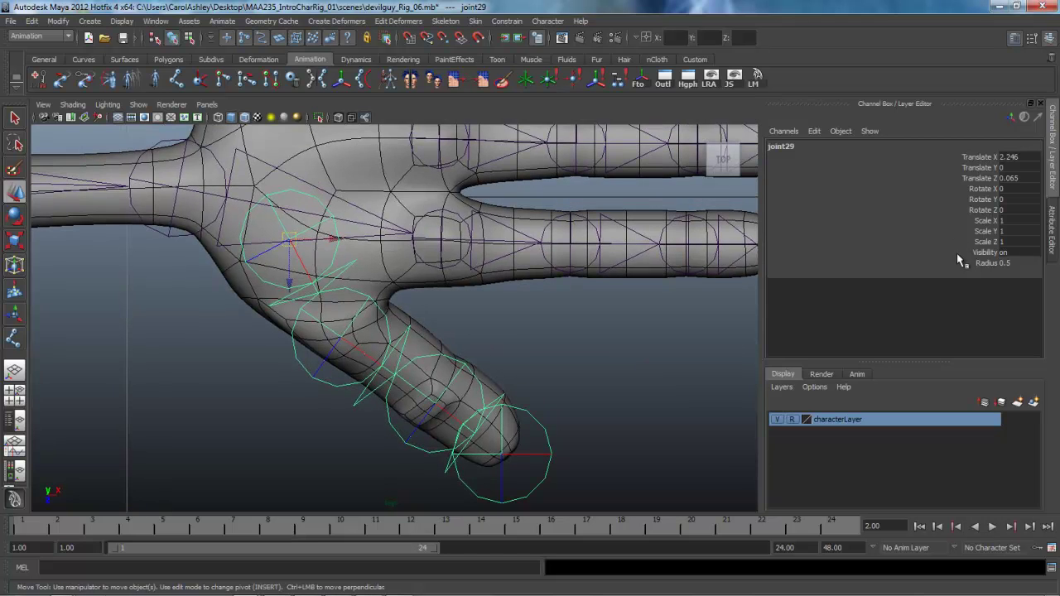
key("Down")
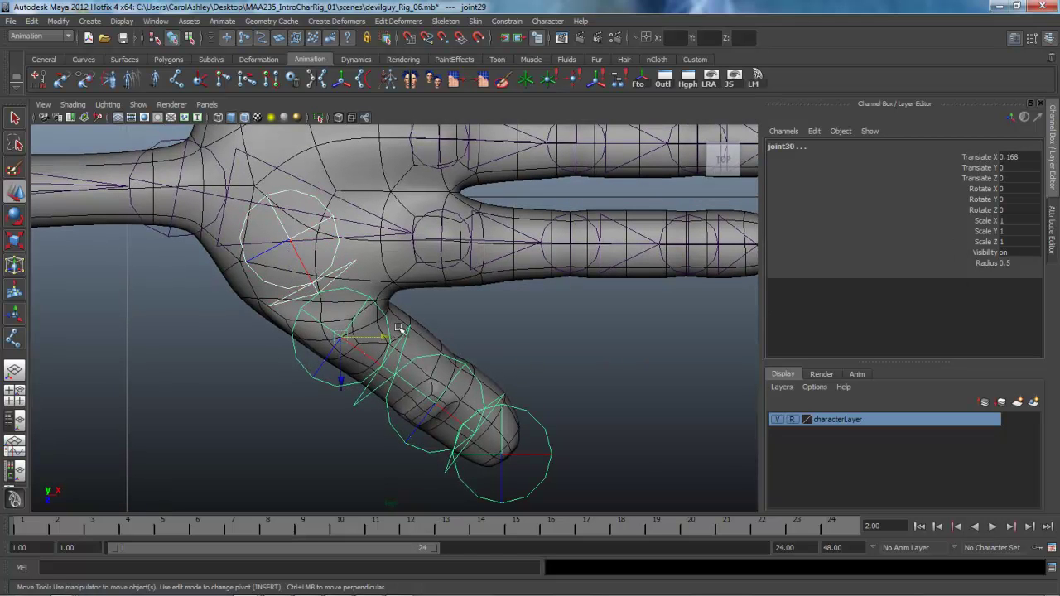
key("Down")
key("Down")
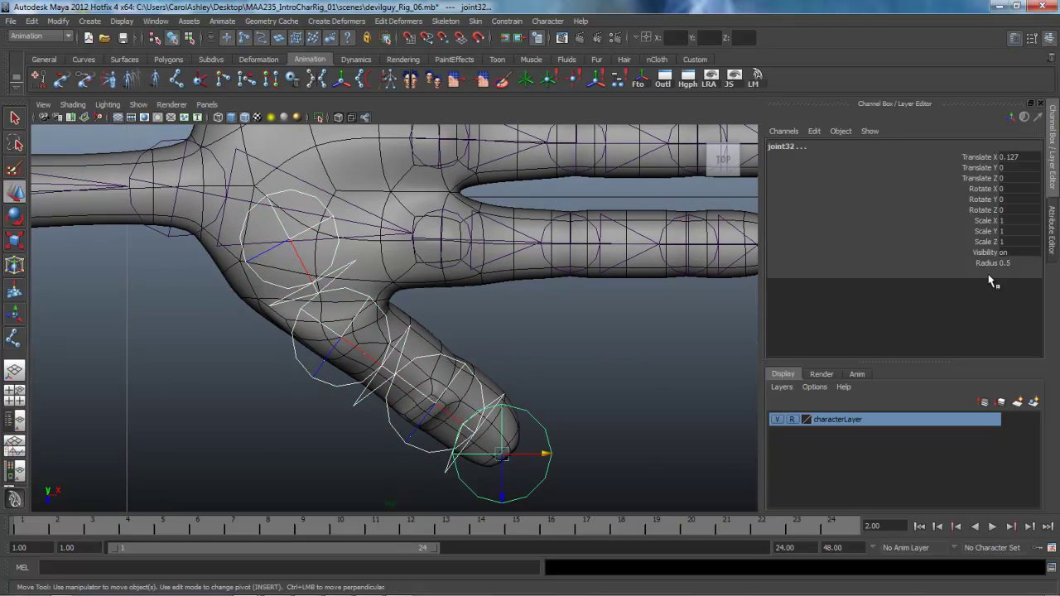
left_click(1006, 262)
type("0.3")
key("Return")
Parent the thumb, middle-finger and outer-finger joint chains to the wrist joint.
mouse_move(567, 380)
right_mouse_down("alt")
mouse_move(546, 381)
mouse_move(573, 377)
right_mouse_up("alt")
middle_click_drag(456, 348, 512, 359, "alt")
right_click_drag(474, 361, 528, 351, "alt")
middle_click_drag(528, 350, 523, 425, "alt")
left_click(401, 335)
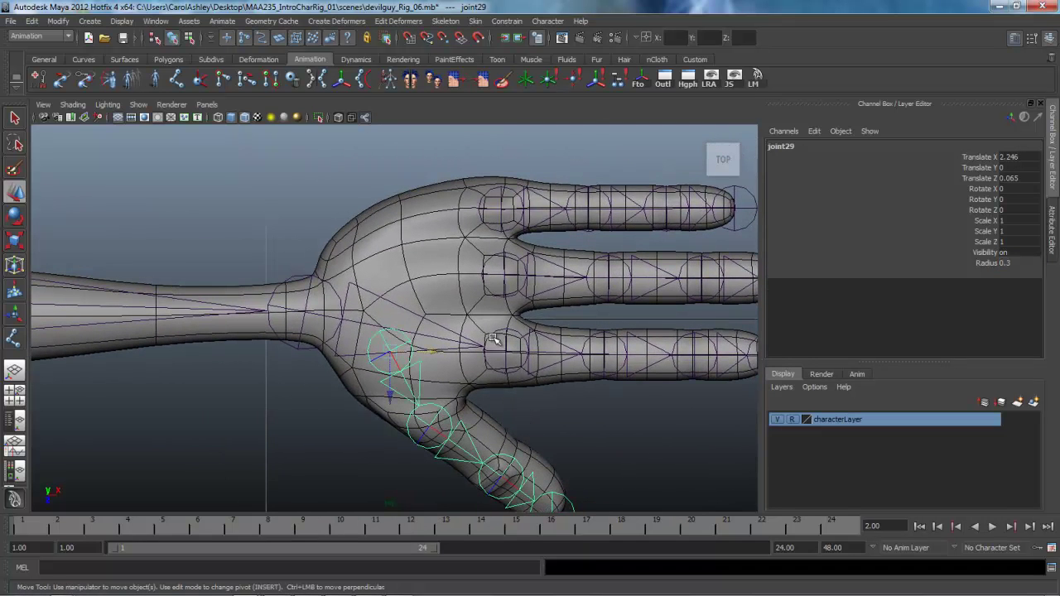
left_click(487, 267)
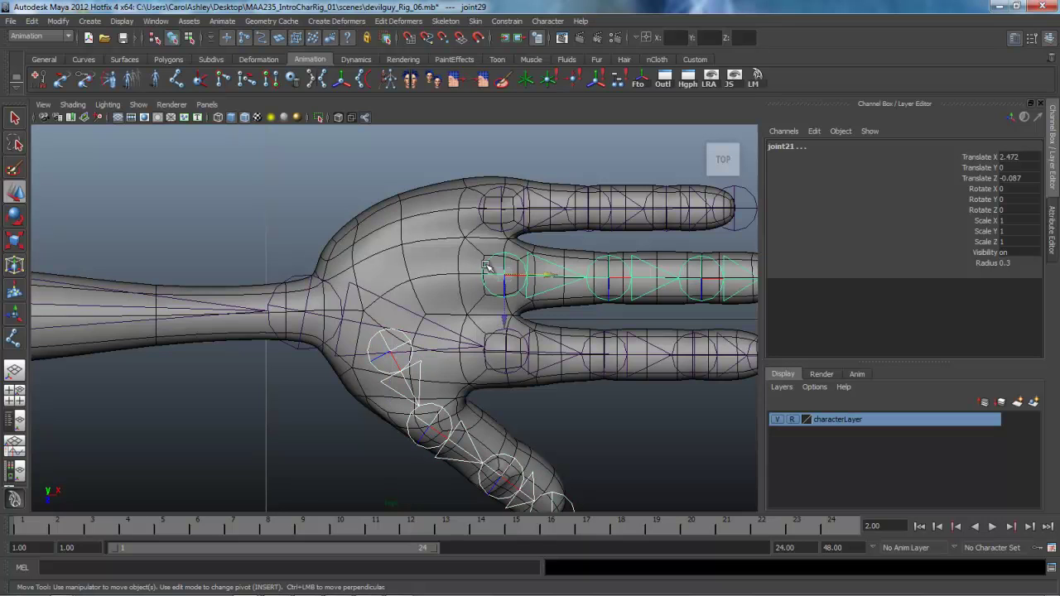
left_click(482, 202)
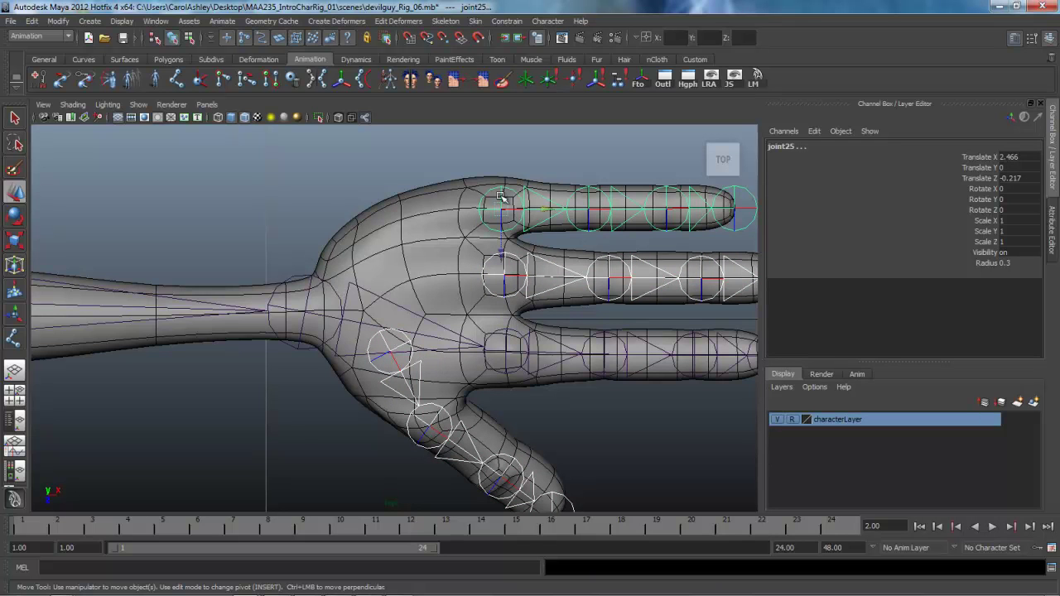
left_click(336, 290)
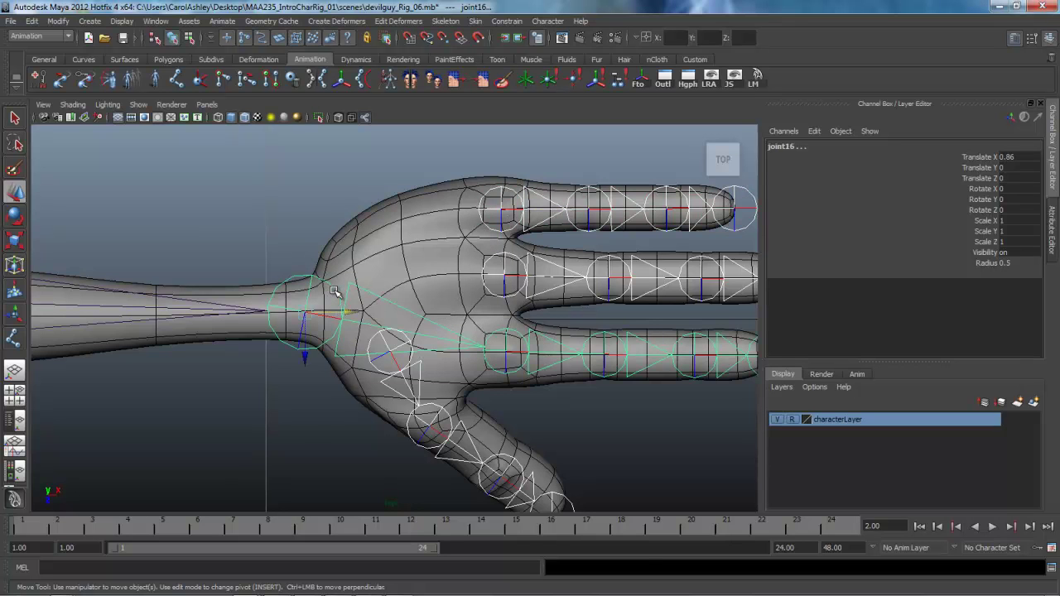
key("p")
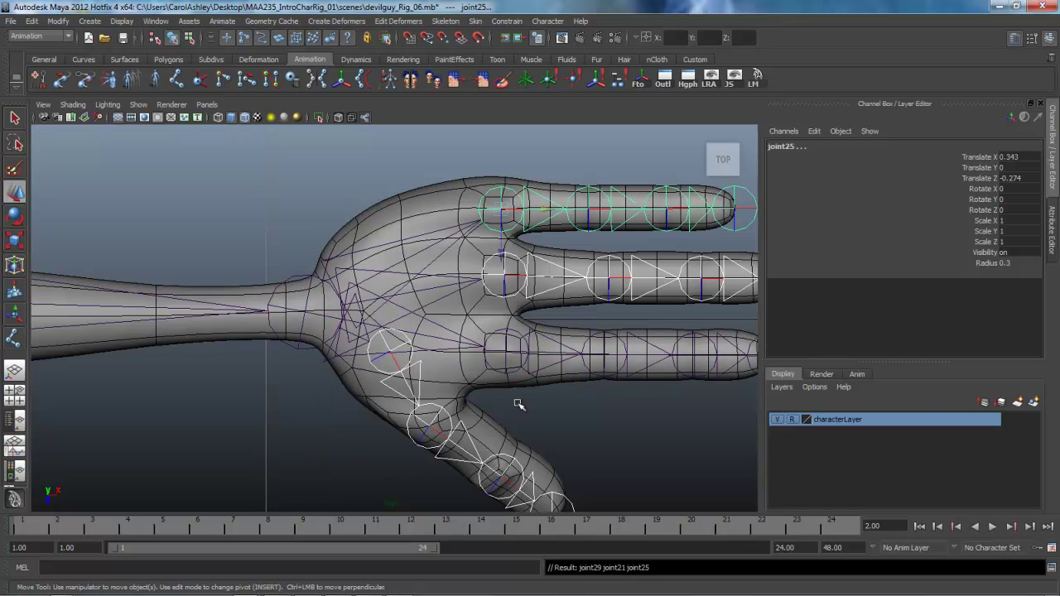
Select the arm chain's root joint and raise the whole chain to shoulder height, at Translate Y 4.754.
middle_click_drag(518, 404, 502, 379, "alt")
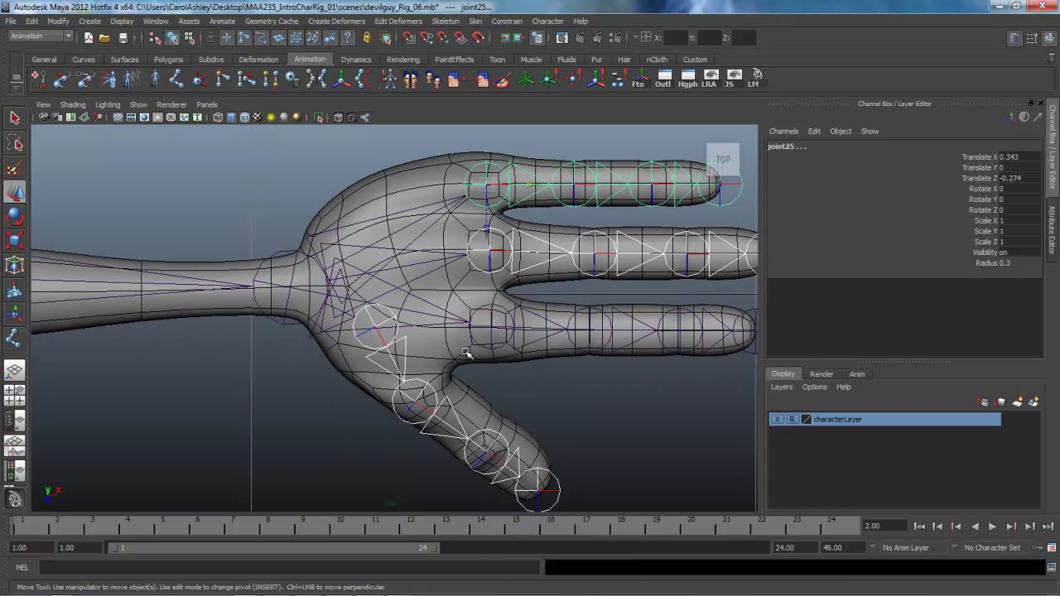
scroll(530, 402, "down", 6)
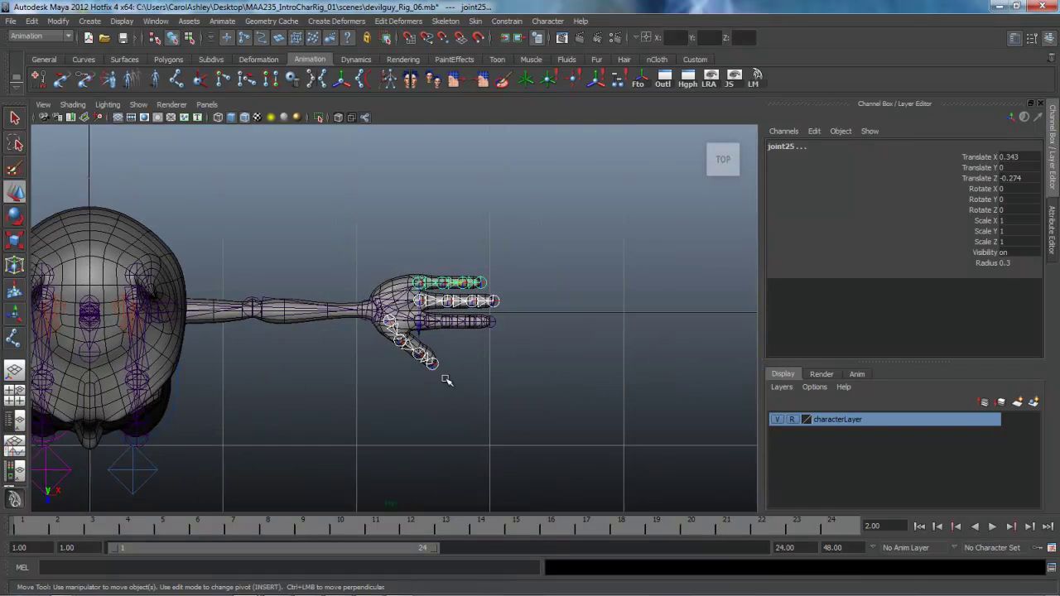
key("space")
key("space")
middle_click_drag(425, 406, 532, 295, "alt")
left_click_drag(533, 295, 489, 364, "alt")
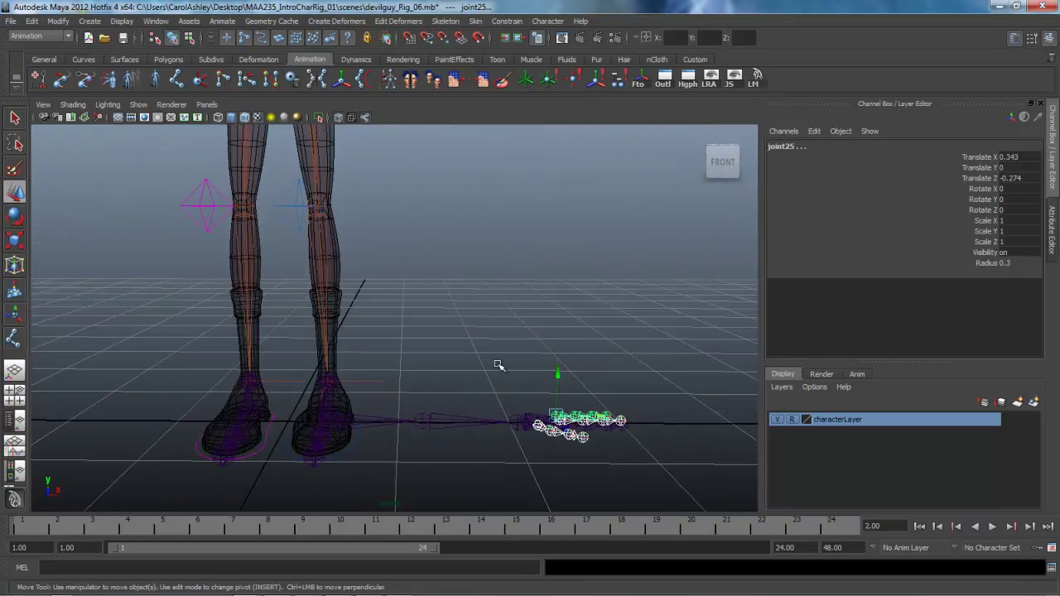
right_click_drag(499, 365, 303, 343, "alt")
middle_click_drag(515, 304, 523, 319, "alt")
right_click_drag(522, 318, 472, 395, "alt")
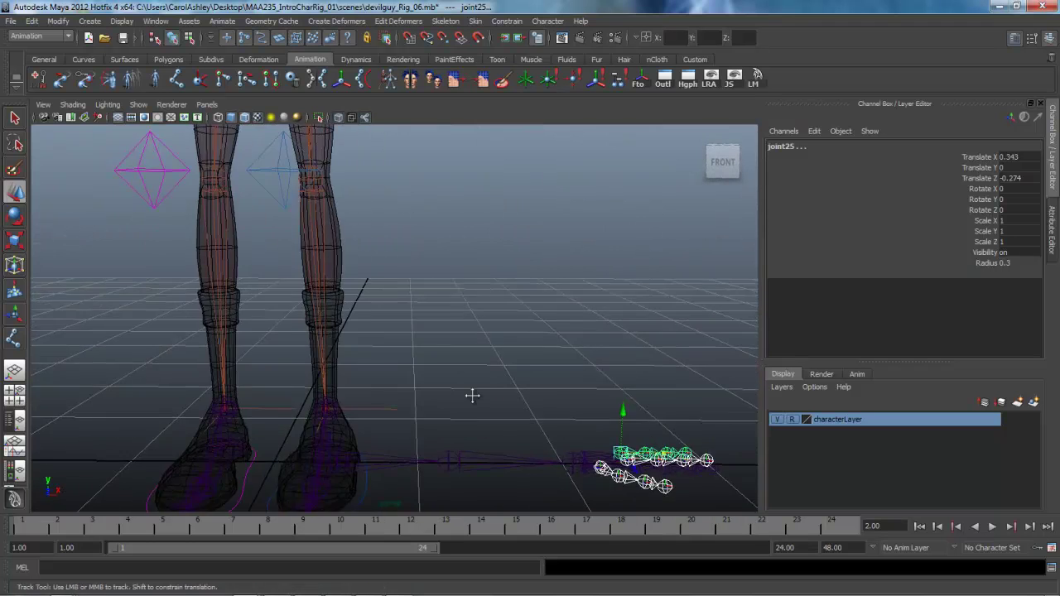
middle_click_drag(471, 395, 528, 310, "alt")
left_click(422, 381)
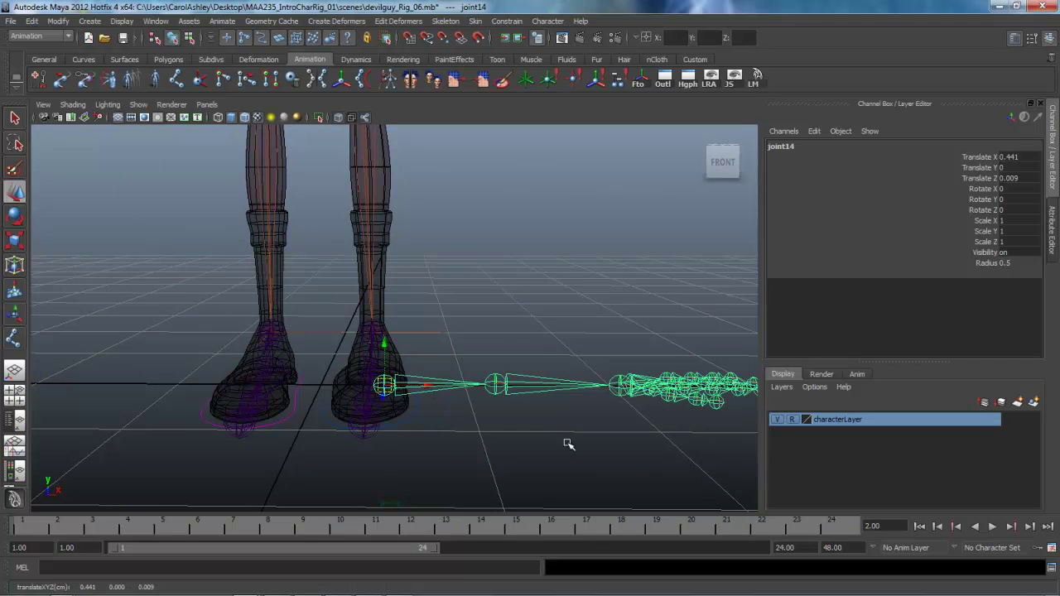
right_click_drag(568, 442, 419, 352, "alt")
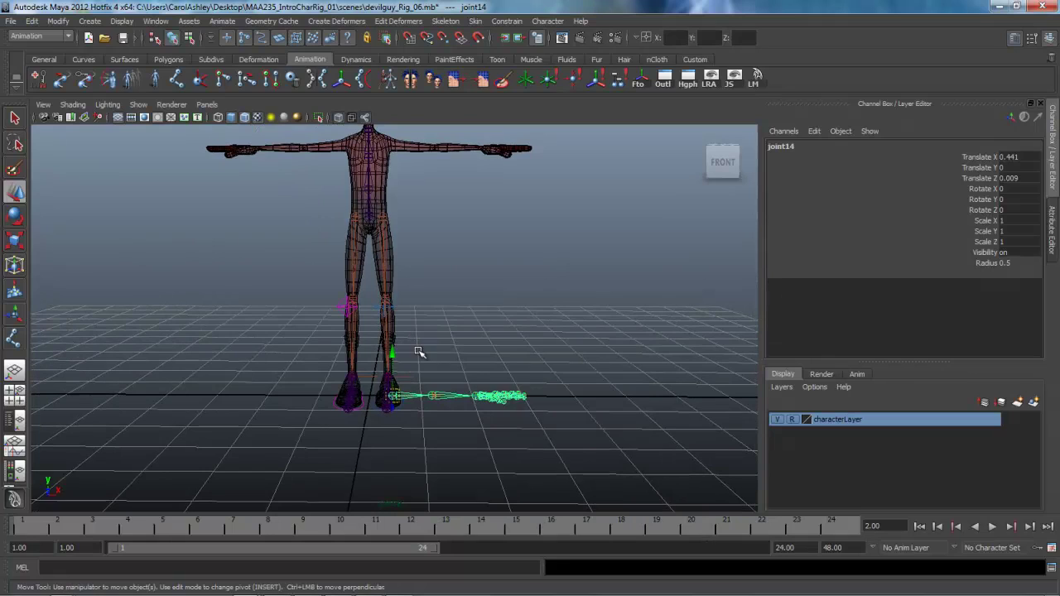
left_click_drag(394, 356, 367, 103)
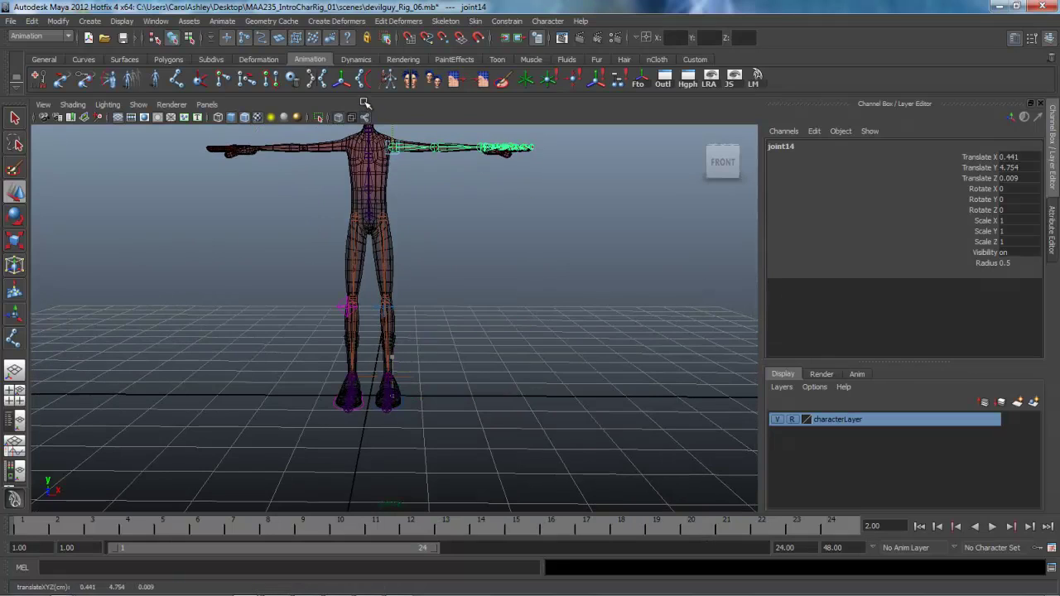
Raise the arm chain slightly to Translate Y 4.797 so the root joint sits better inside the shoulder.
middle_click_drag(522, 325, 544, 434, "alt")
right_click_drag(360, 351, 618, 305, "alt")
middle_click_drag(578, 306, 423, 423, "alt")
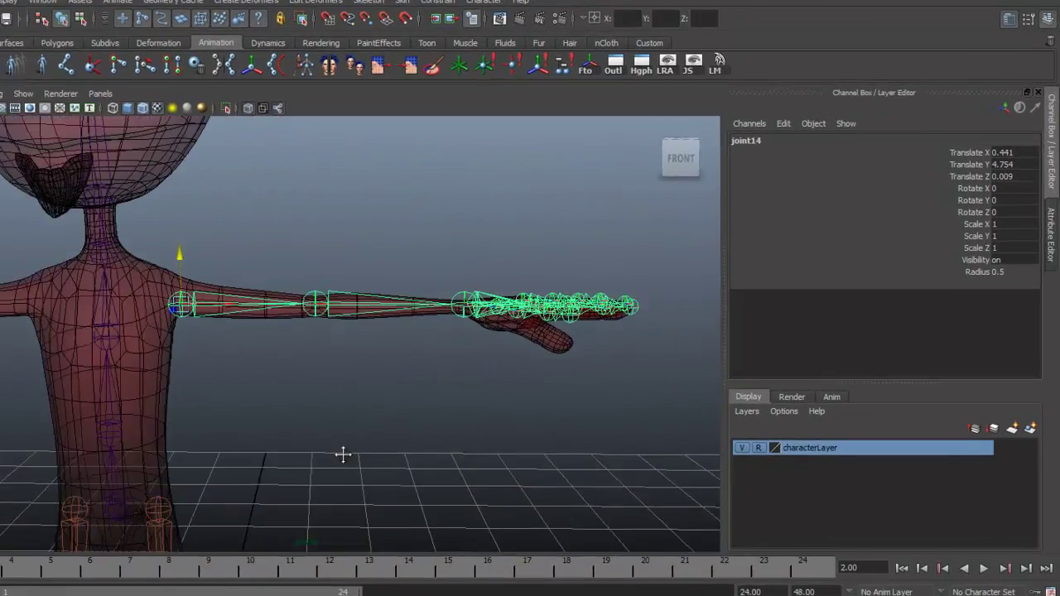
left_click_drag(88, 262, 89, 256)
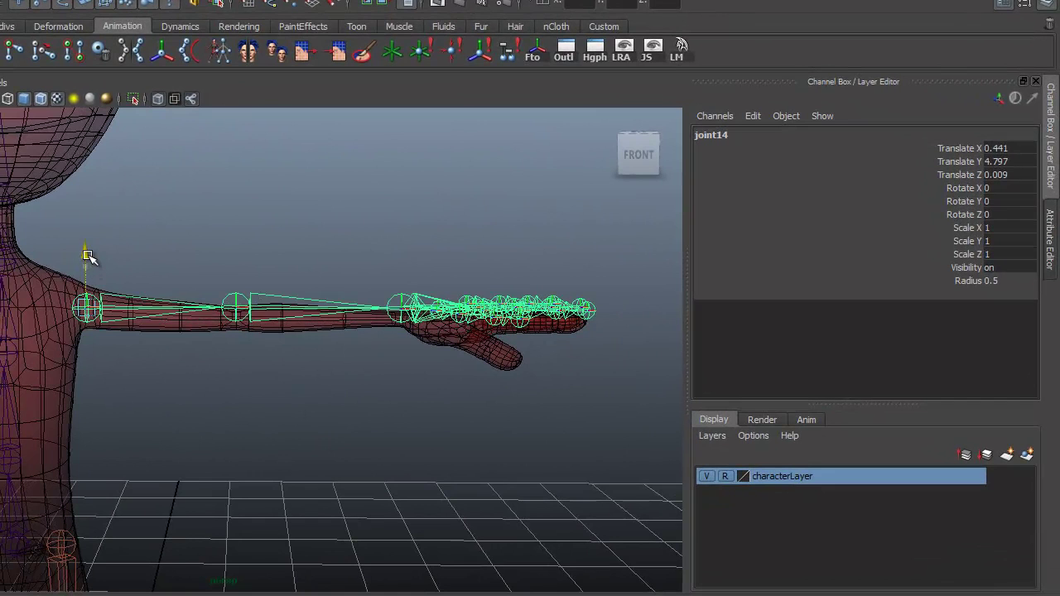
Tilt the arm chain down along the mesh by setting the shoulder joint's Joint Orient Z to -1.770.
middle_click_drag(204, 419, 215, 379, "alt")
left_click_drag(215, 386, 189, 386, "alt")
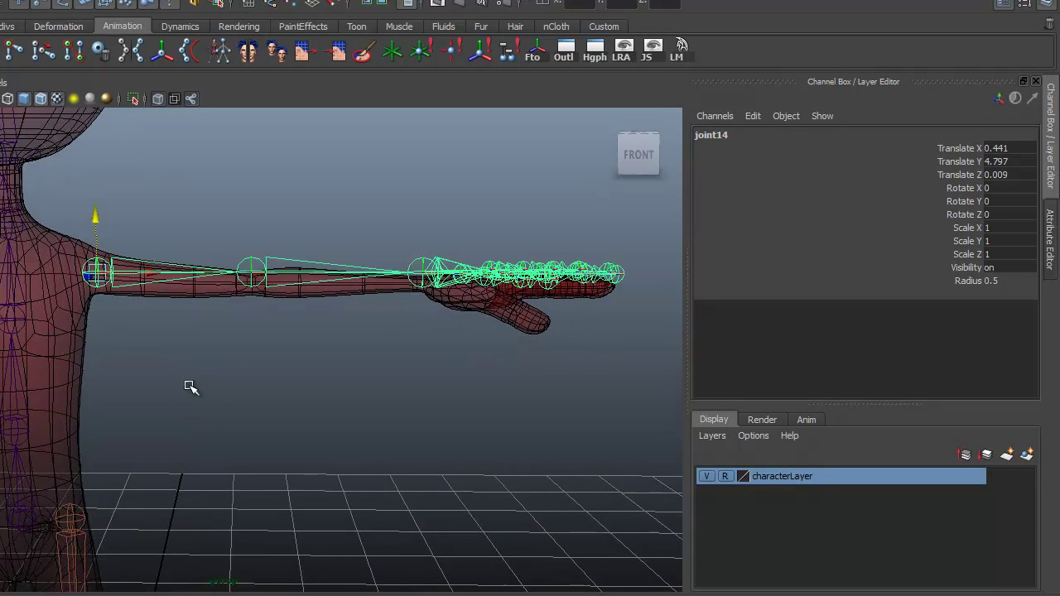
middle_click_drag(256, 420, 278, 370, "alt")
middle_click_drag(414, 428, 426, 358, "alt")
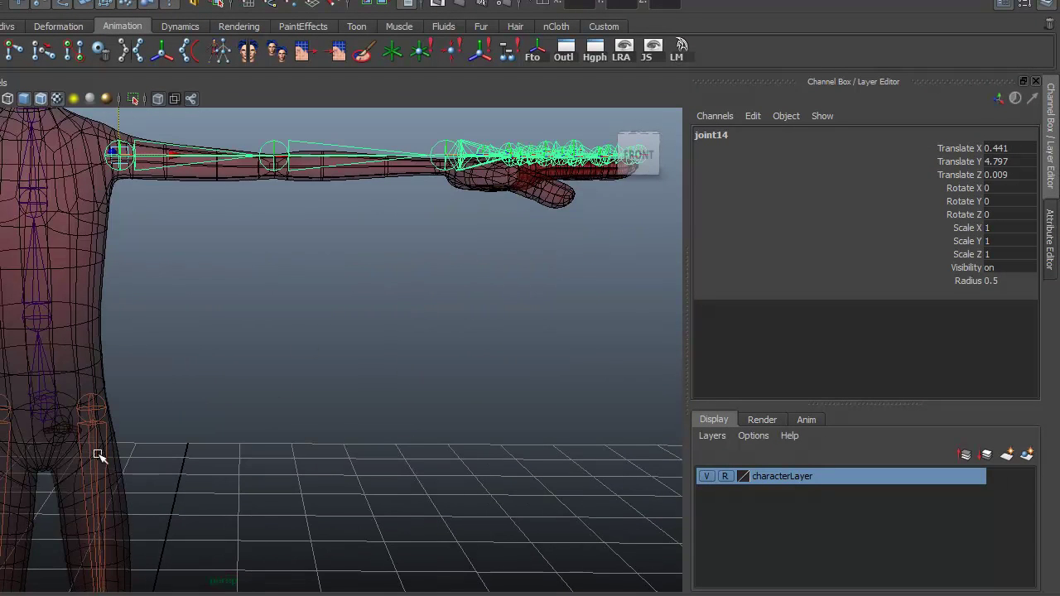
middle_click_drag(258, 405, 247, 533, "alt")
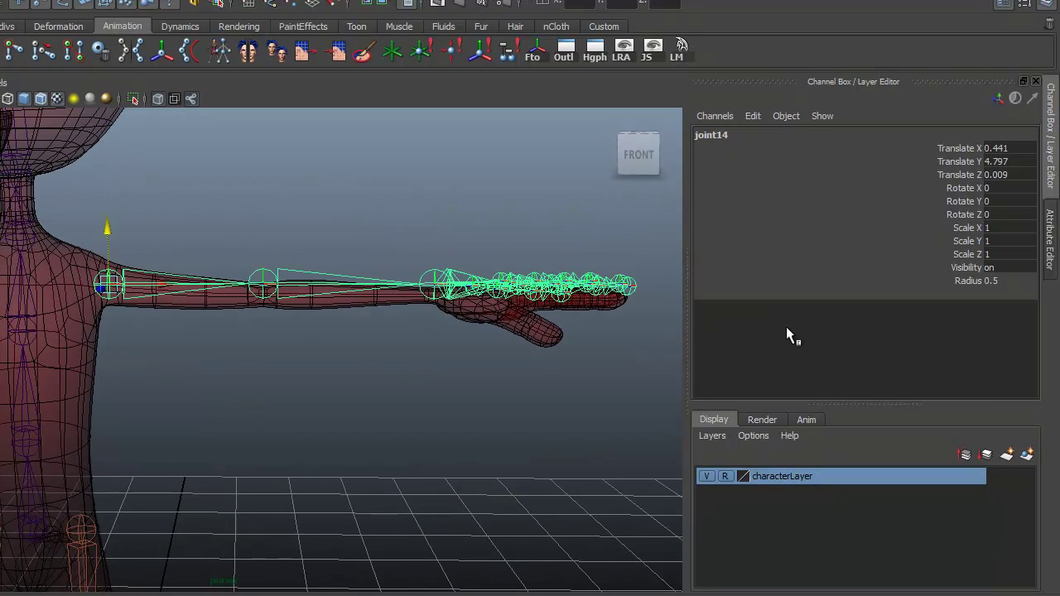
key("ctrl+a")
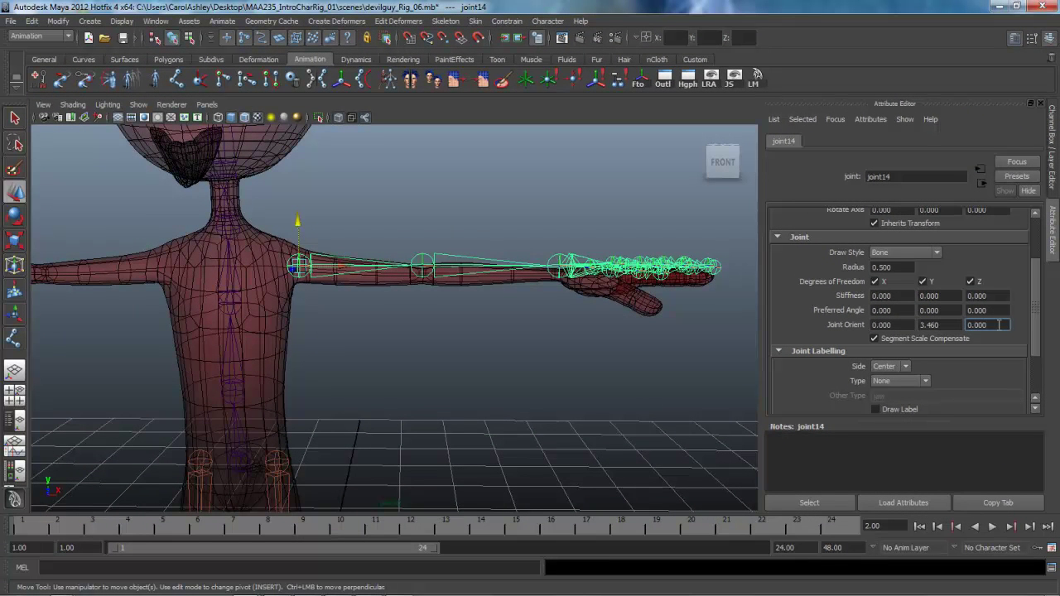
left_click_drag(998, 325, 881, 328, "ctrl")
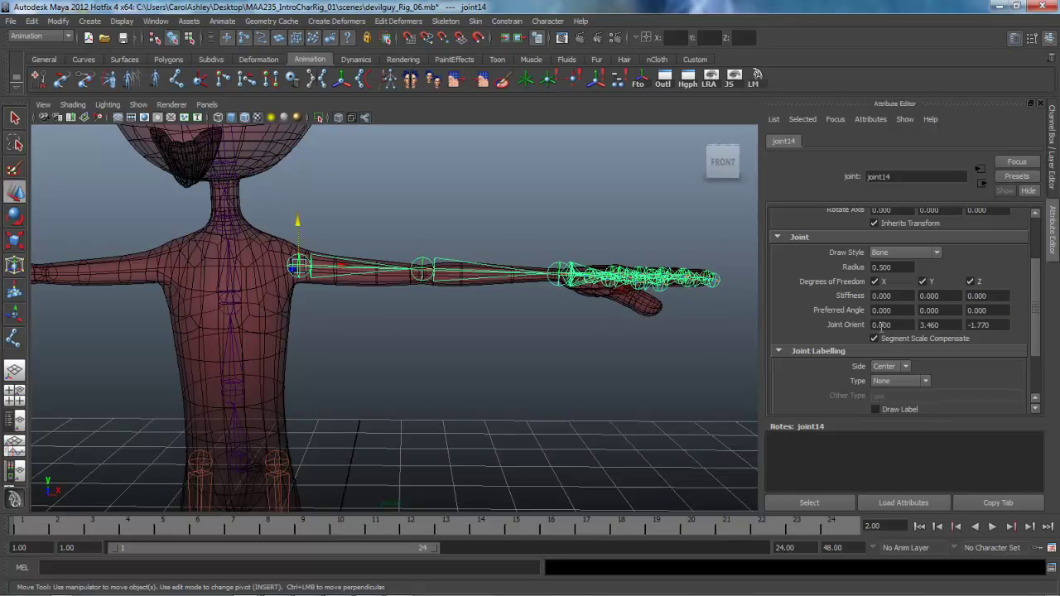
In the front view, shift only the shoulder joint's pivot slightly toward the torso, leaving the elbow and hand joints in place.
key("space")
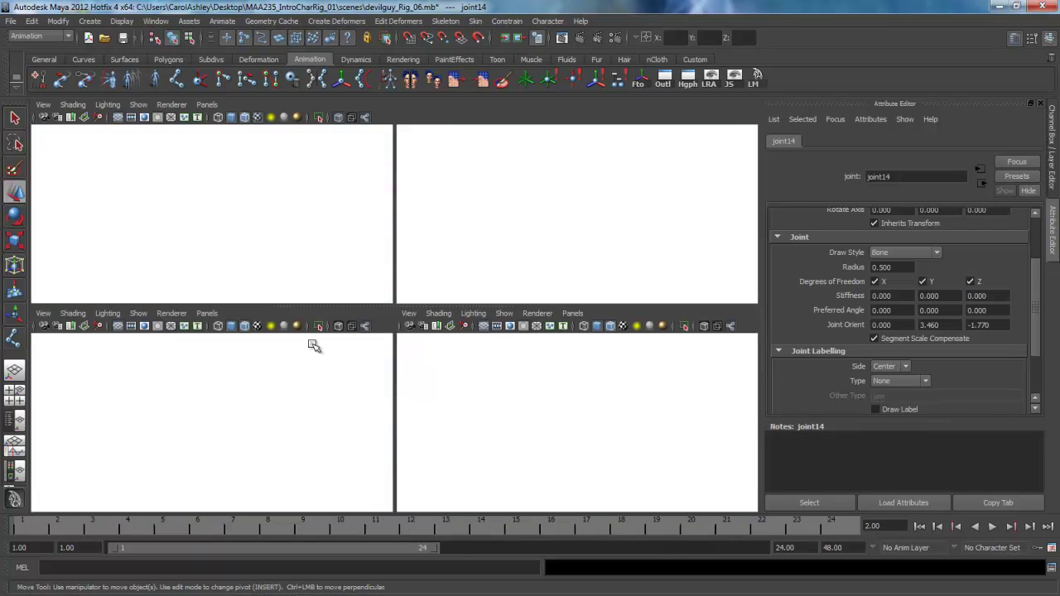
key("space")
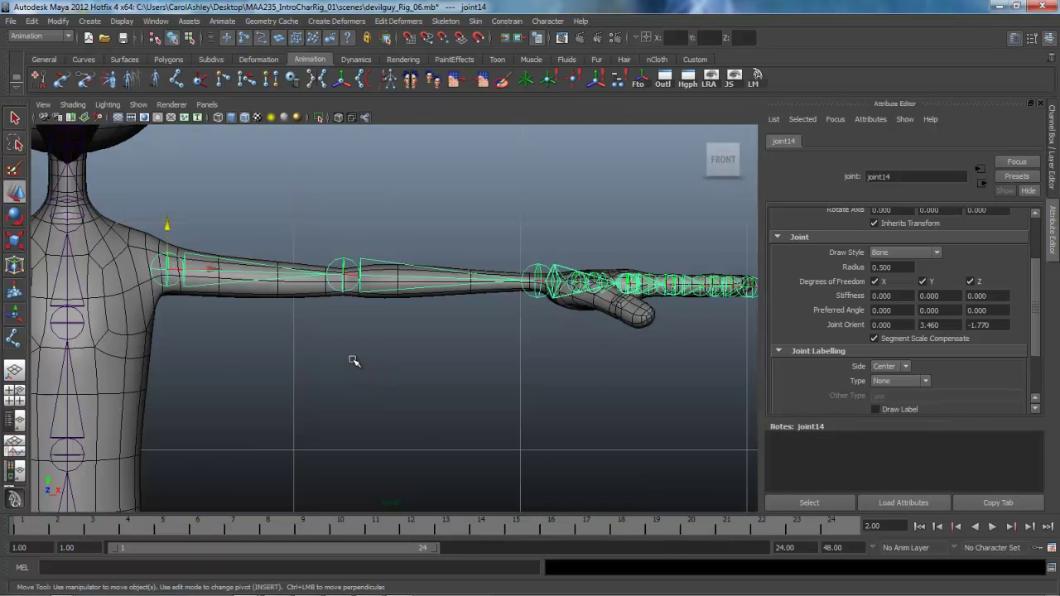
mouse_move(353, 360)
middle_mouse_down("alt")
mouse_move(425, 343)
mouse_move(351, 339)
mouse_move(316, 357)
mouse_move(301, 342)
mouse_move(359, 349)
middle_mouse_up("alt")
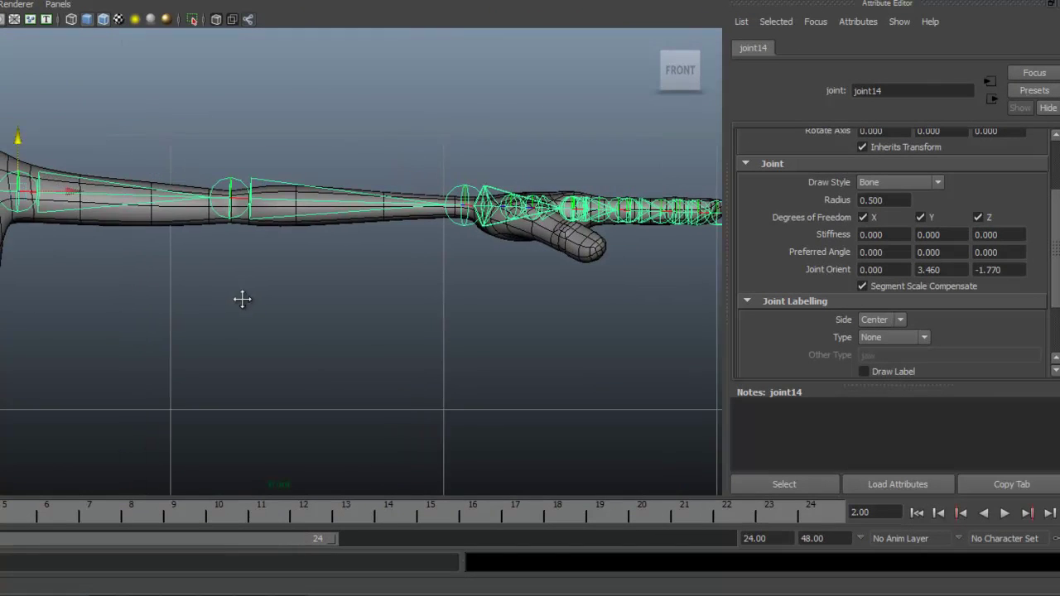
mouse_move(242, 299)
middle_mouse_down("alt")
mouse_move(286, 300)
mouse_move(255, 299)
middle_mouse_up("alt")
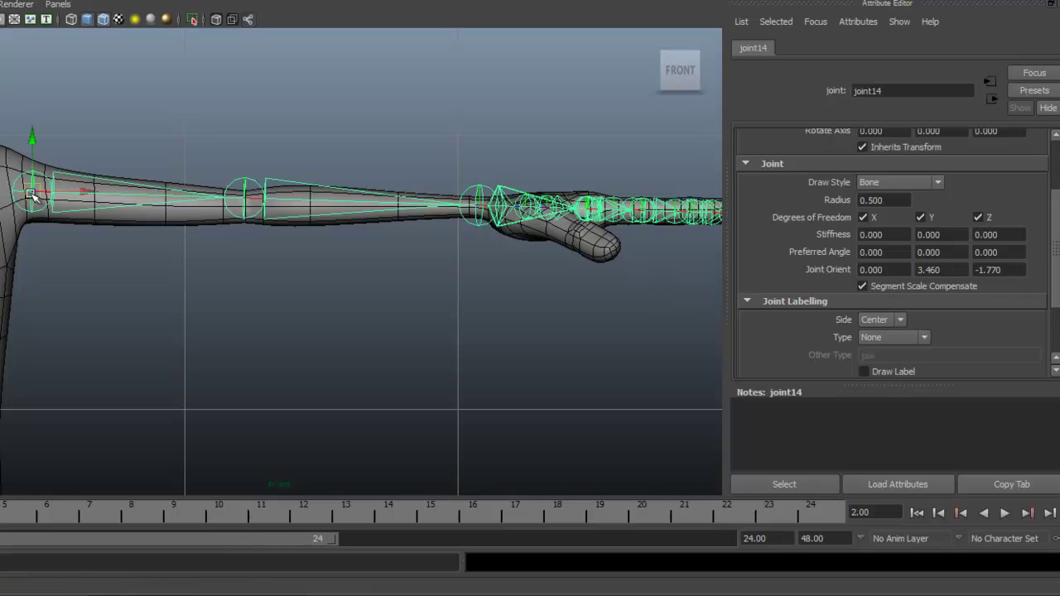
middle_click_drag(102, 305, 240, 317, "alt")
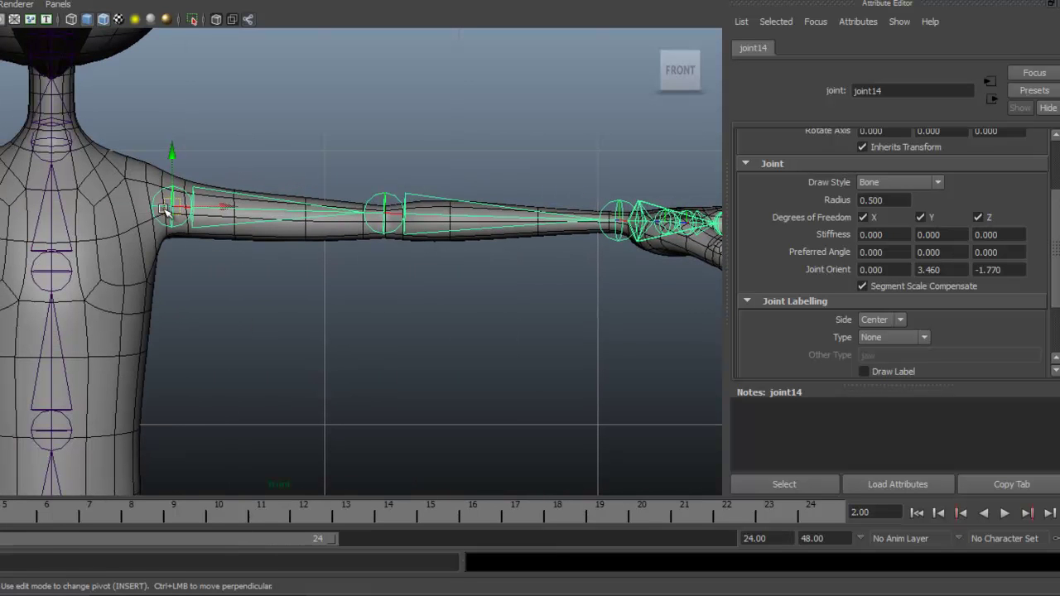
key("Insert")
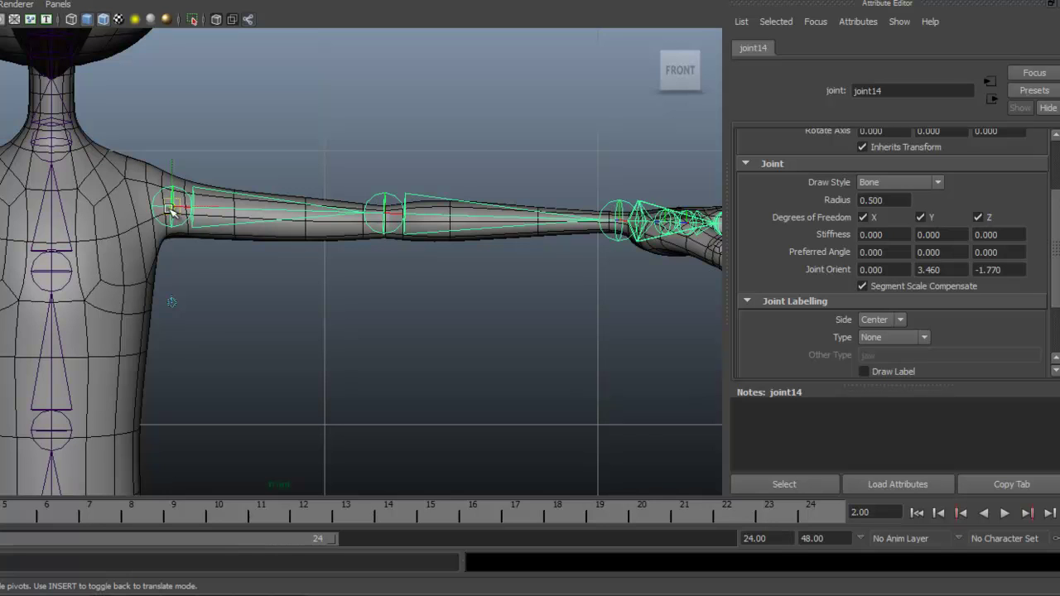
left_click_drag(180, 207, 169, 206)
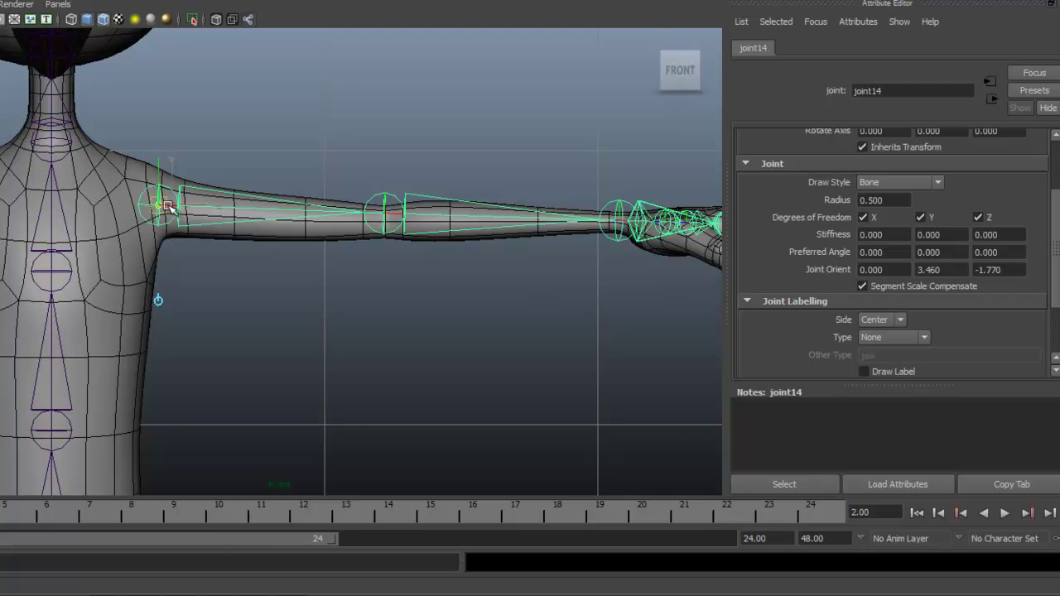
key("Insert")
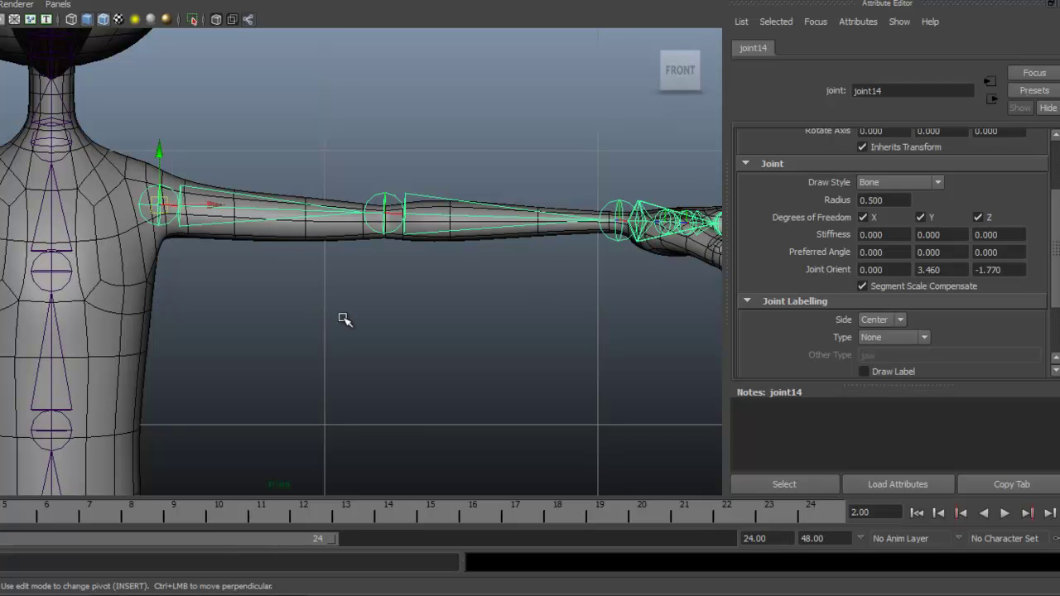
Check the arm and finger joints against the mesh in the front view and set the shoulder's Joint Orient Z to -1.640.
middle_click_drag(412, 336, 297, 305, "alt")
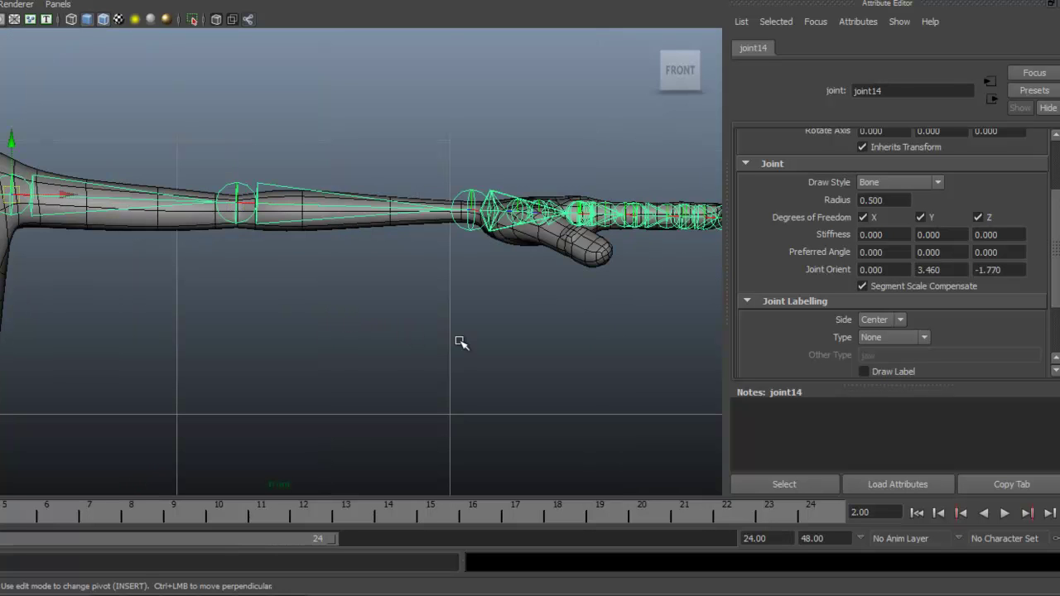
middle_click_drag(462, 343, 334, 338, "alt")
right_click_drag(333, 338, 604, 340, "alt")
middle_click_drag(603, 340, 309, 343, "alt")
right_click_drag(309, 343, 635, 342, "alt")
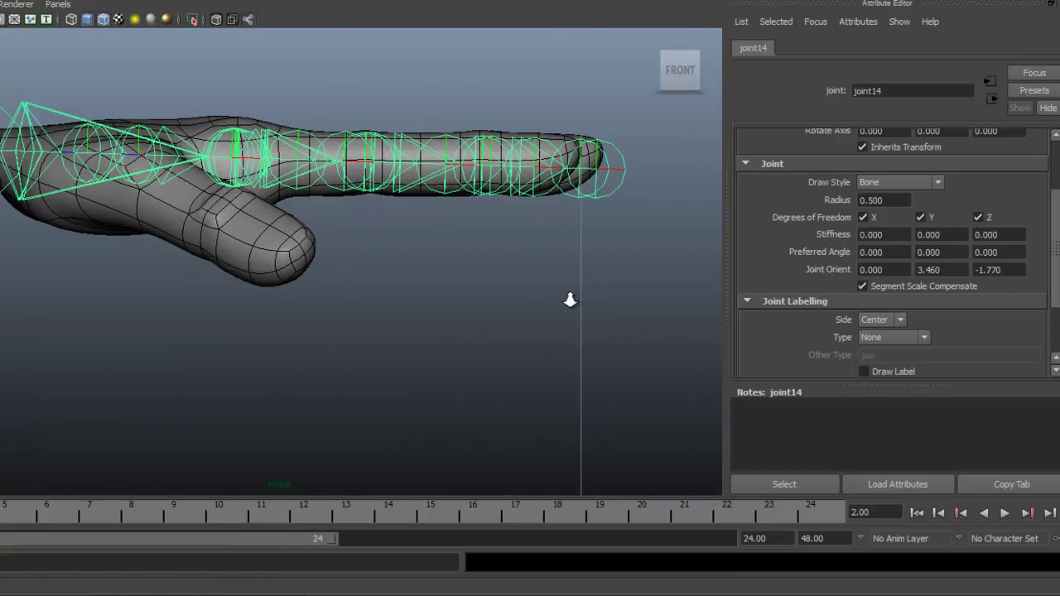
right_click_drag(570, 301, 461, 233, "alt")
middle_click_drag(270, 313, 487, 320, "alt")
right_click_drag(487, 319, 414, 317, "alt")
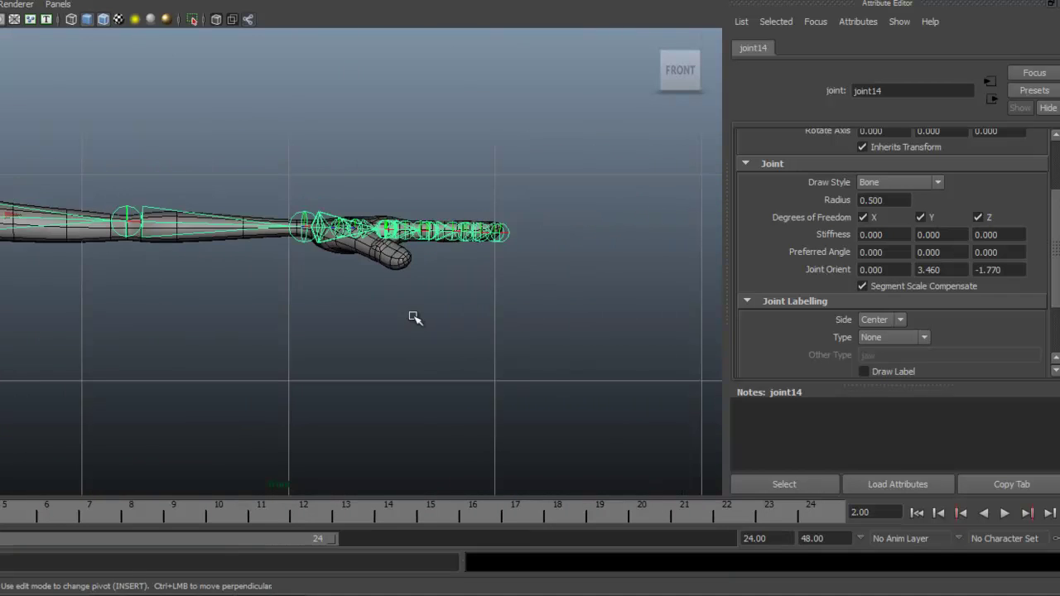
middle_click_drag(350, 325, 410, 312, "alt")
middle_click_drag(274, 307, 311, 305, "alt")
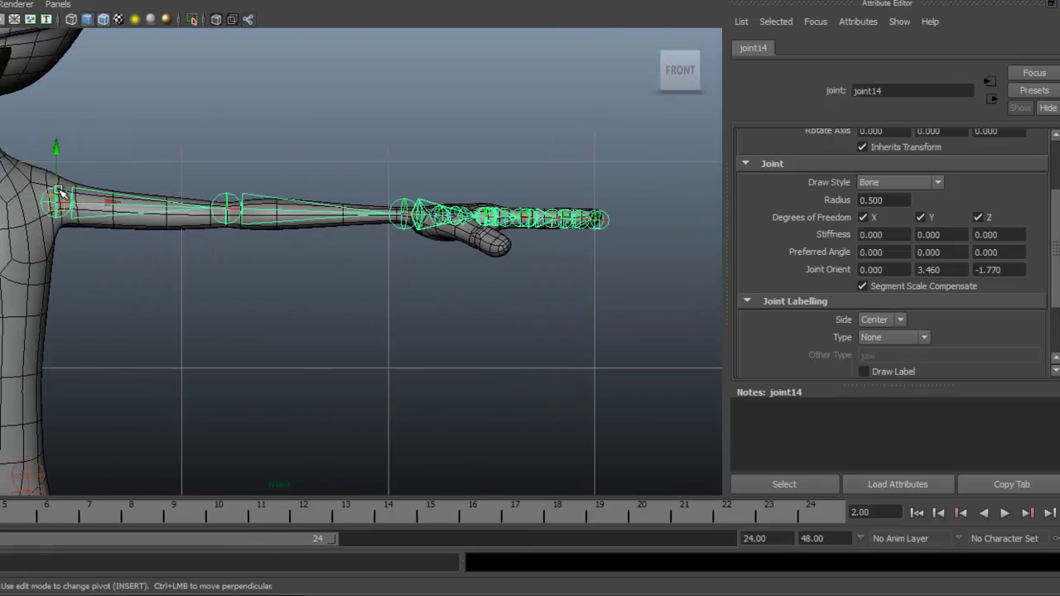
left_click(58, 185)
left_click_drag(1000, 271, 1009, 271, "ctrl")
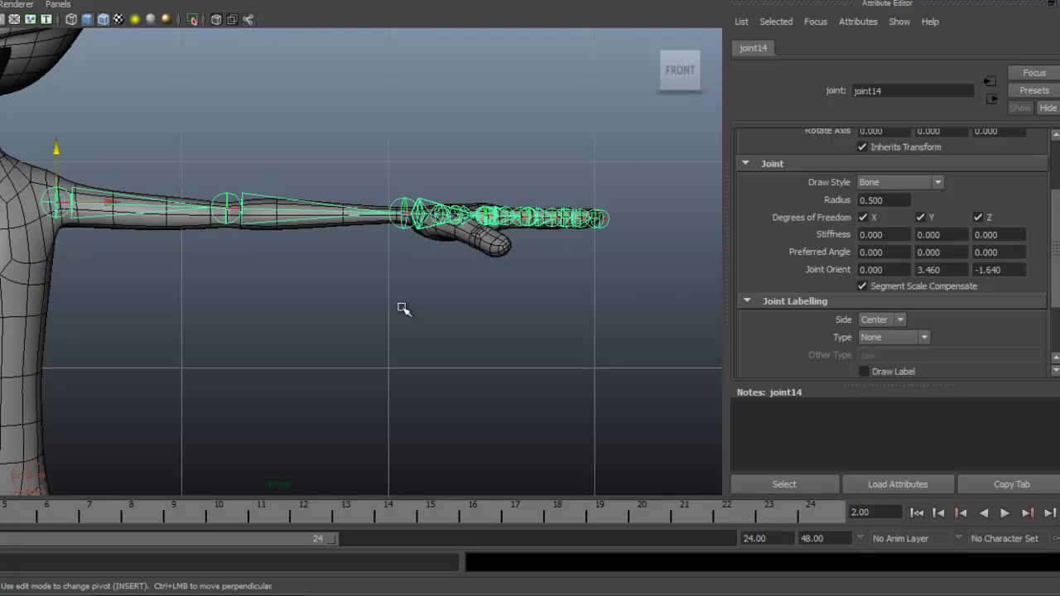
Lower the arm chain slightly and set the shoulder's Joint Orient Z to -1.010 to centre the finger joints in the mesh.
right_click_drag(123, 332, 274, 328, "alt")
left_click_drag(1, 137, 1, 149)
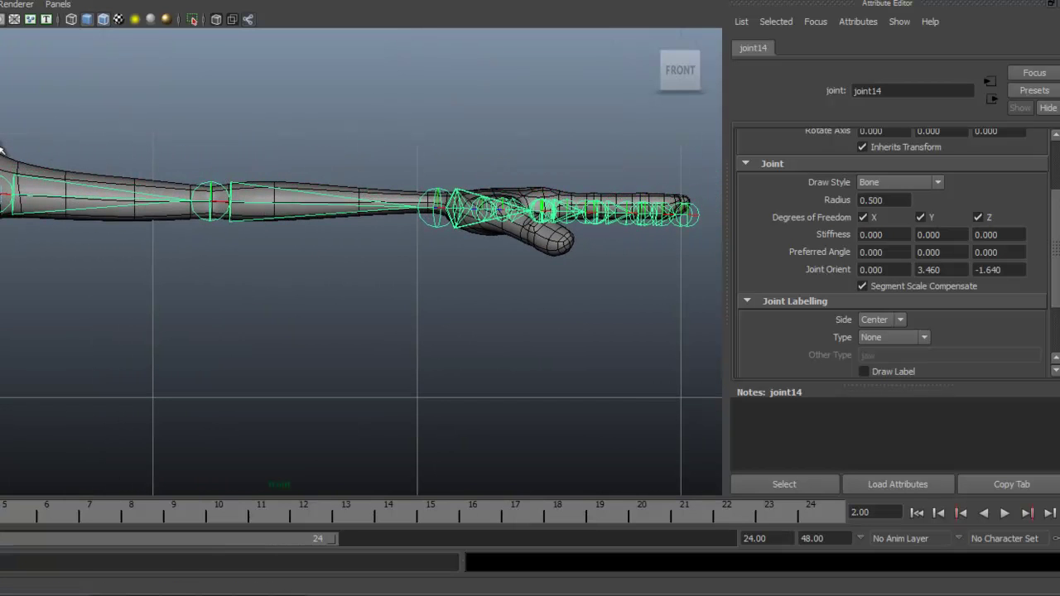
left_click_drag(1012, 273, 1057, 270, "ctrl")
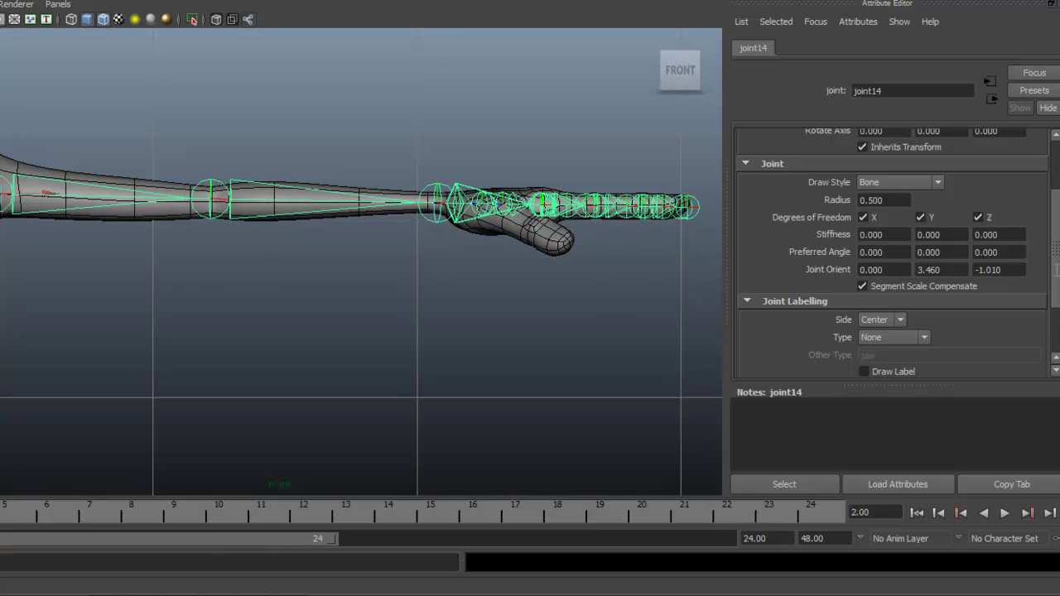
middle_click_drag(187, 298, 62, 293, "alt")
scroll(454, 296, "up", 5)
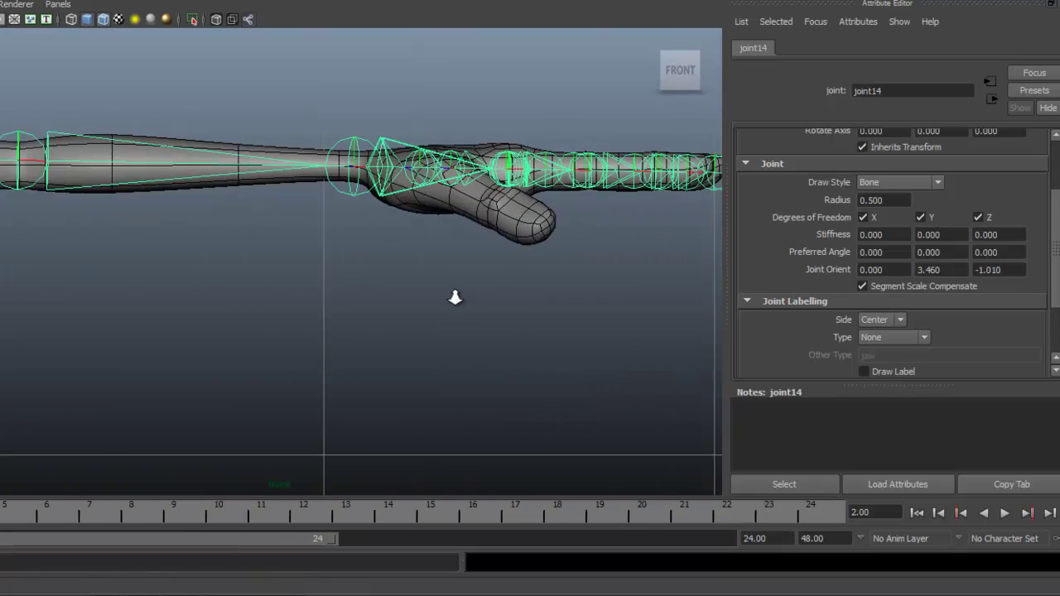
Examine the finger, wrist, elbow and shoulder joints against the mesh along the whole arm in the front view.
middle_click_drag(471, 308, 151, 337, "alt")
key("w")
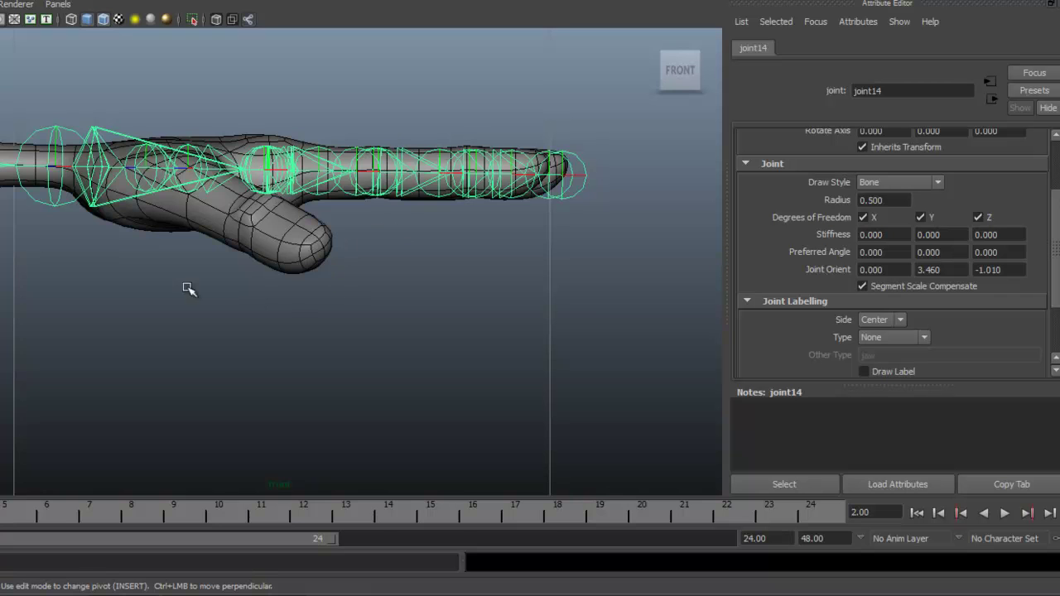
middle_click_drag(185, 289, 439, 290, "alt")
middle_click_drag(114, 285, 524, 284, "alt")
middle_click_drag(270, 282, 613, 278, "alt")
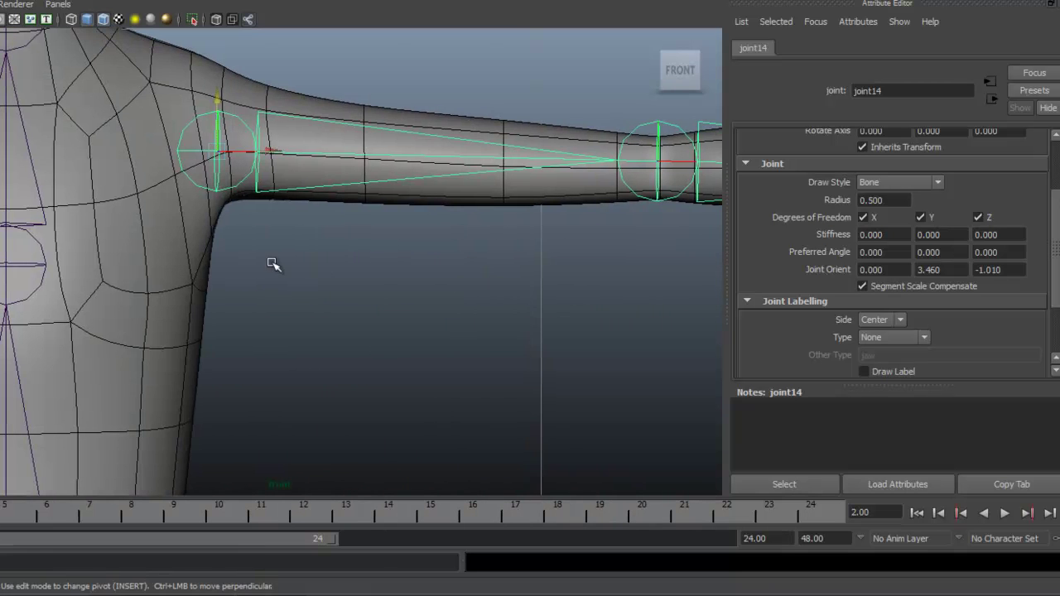
right_click_drag(548, 328, 516, 322, "alt")
left_click_drag(497, 310, 475, 310, "alt")
middle_click_drag(548, 311, 417, 300, "alt")
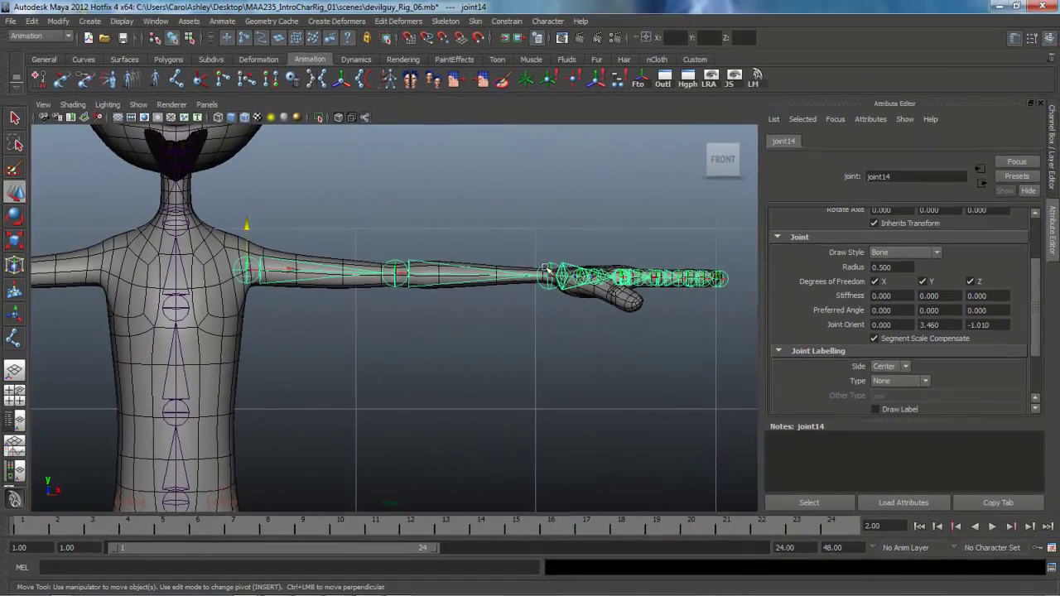
In the perspective view, angle the thumb's second joint (joint30) along the mesh with Joint Orient Y 25.145 and Z -13.820.
key("space")
key("space")
left_click_drag(533, 289, 530, 350, "alt")
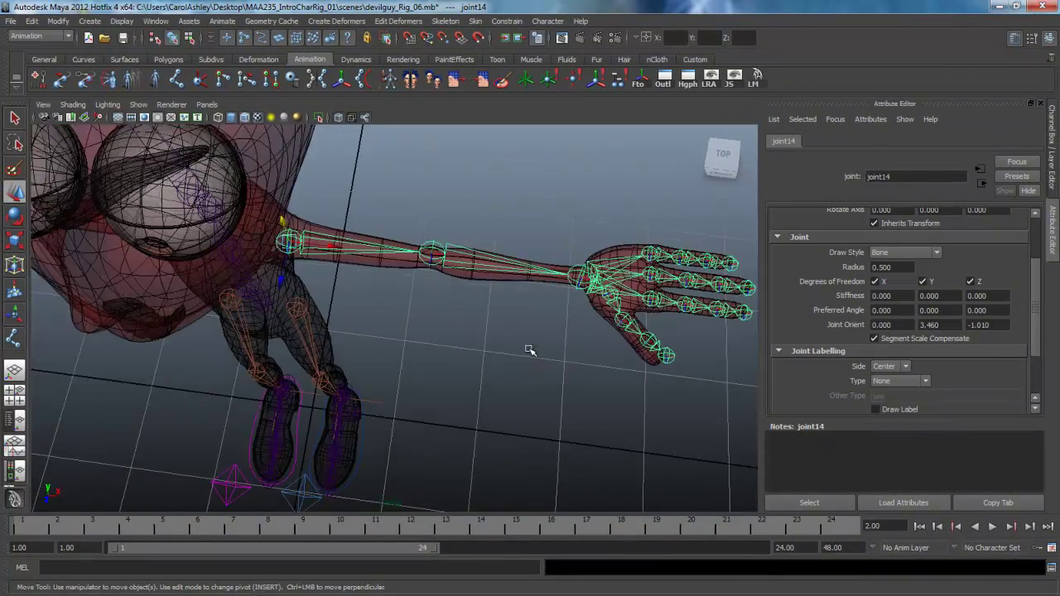
middle_click_drag(530, 350, 440, 327, "alt")
left_click_drag(442, 329, 374, 307, "alt")
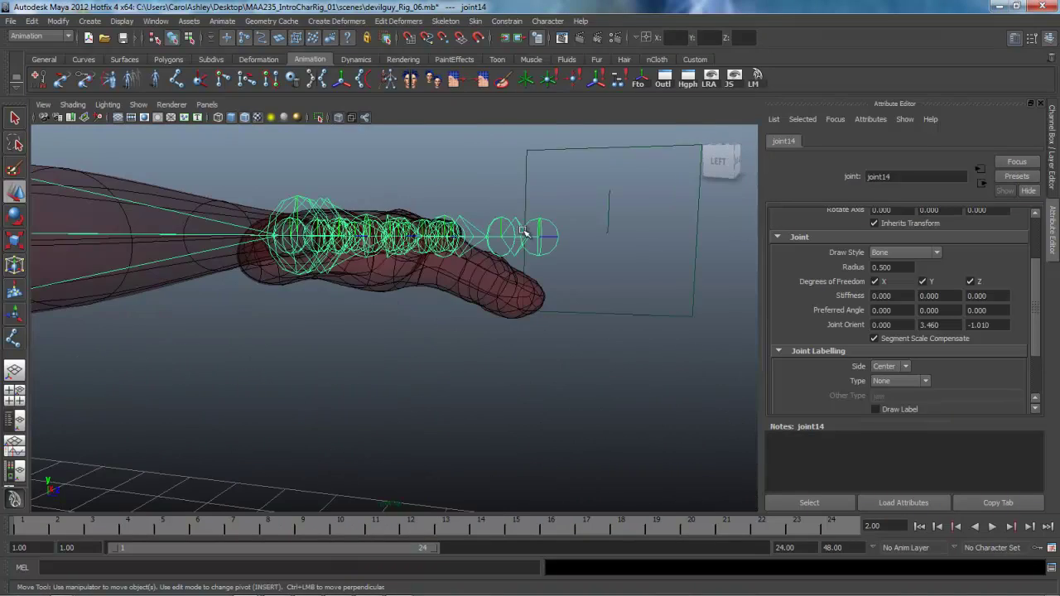
left_click_drag(472, 302, 414, 352, "alt")
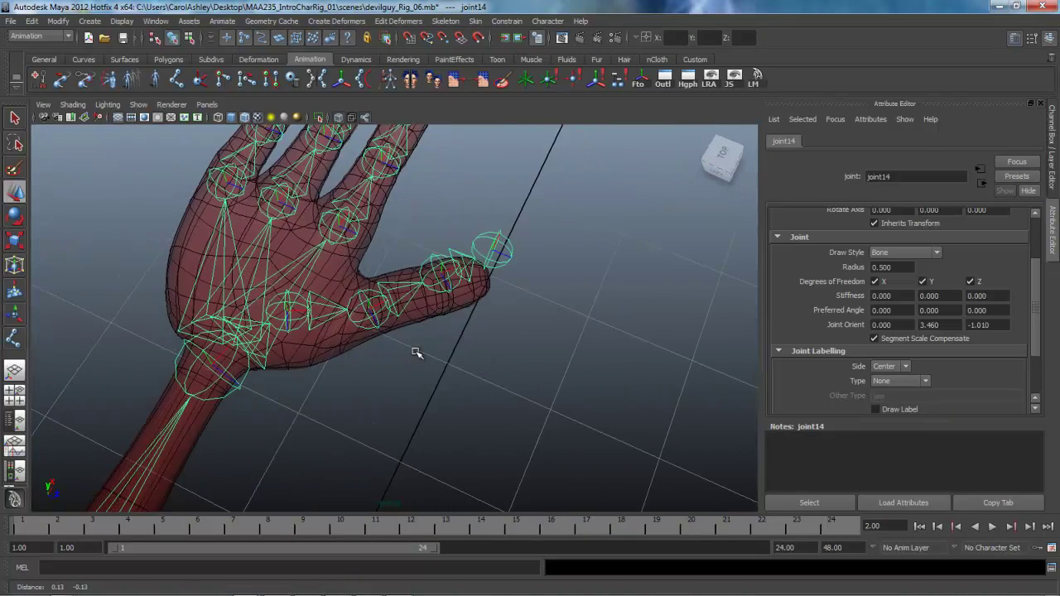
left_click(365, 319)
left_click(371, 321)
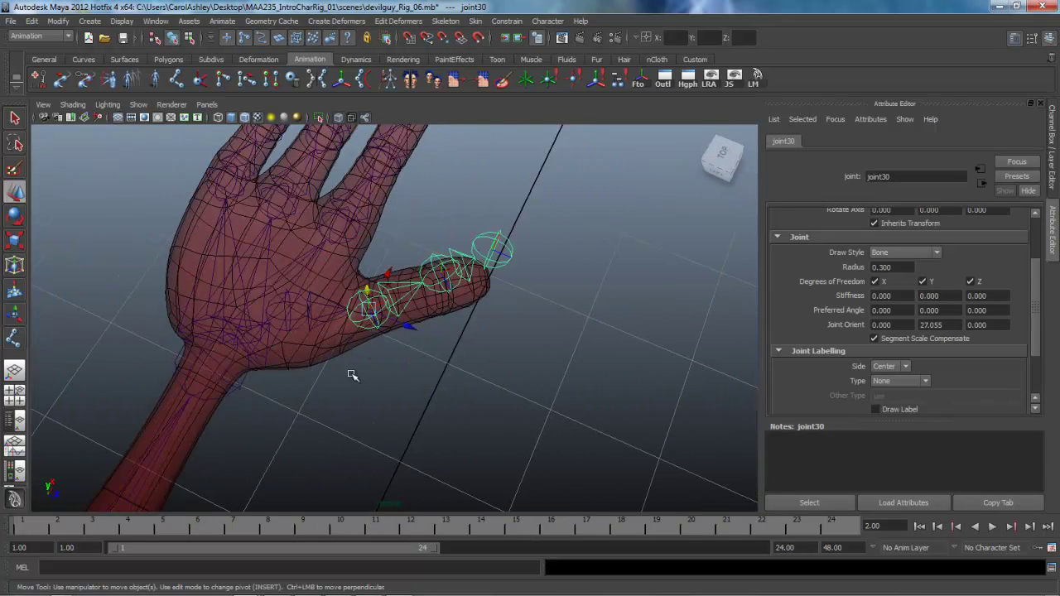
left_click_drag(350, 373, 307, 329, "alt")
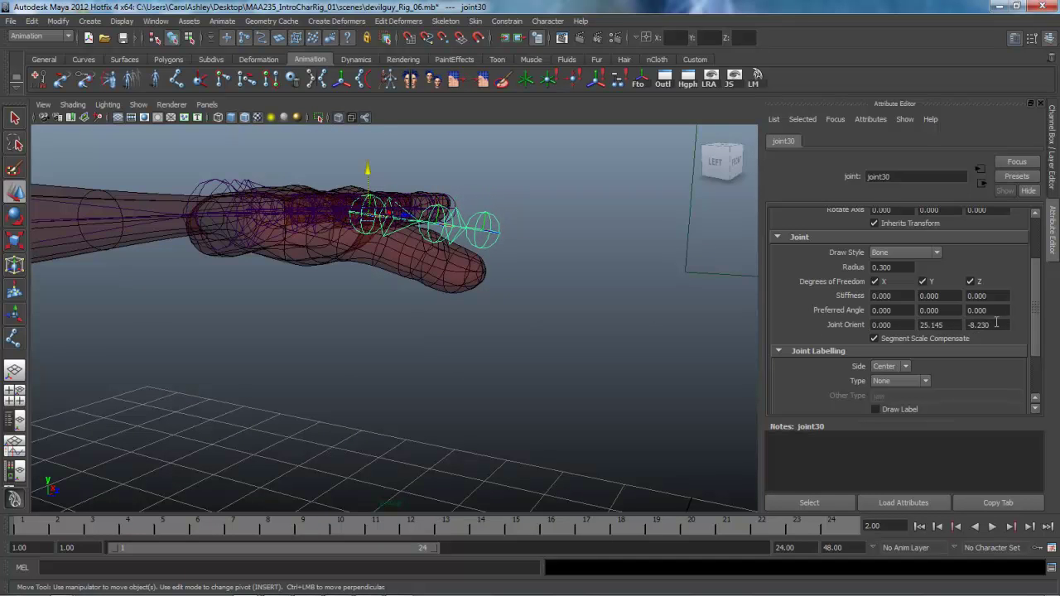
left_click_drag(996, 324, 626, 324, "ctrl")
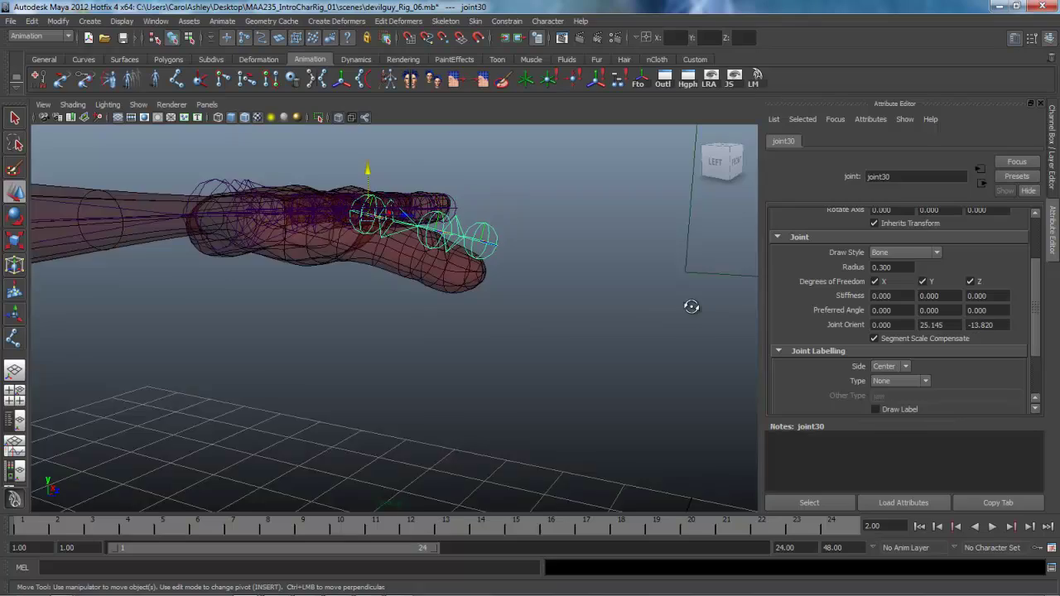
left_click_drag(691, 306, 536, 347, "alt")
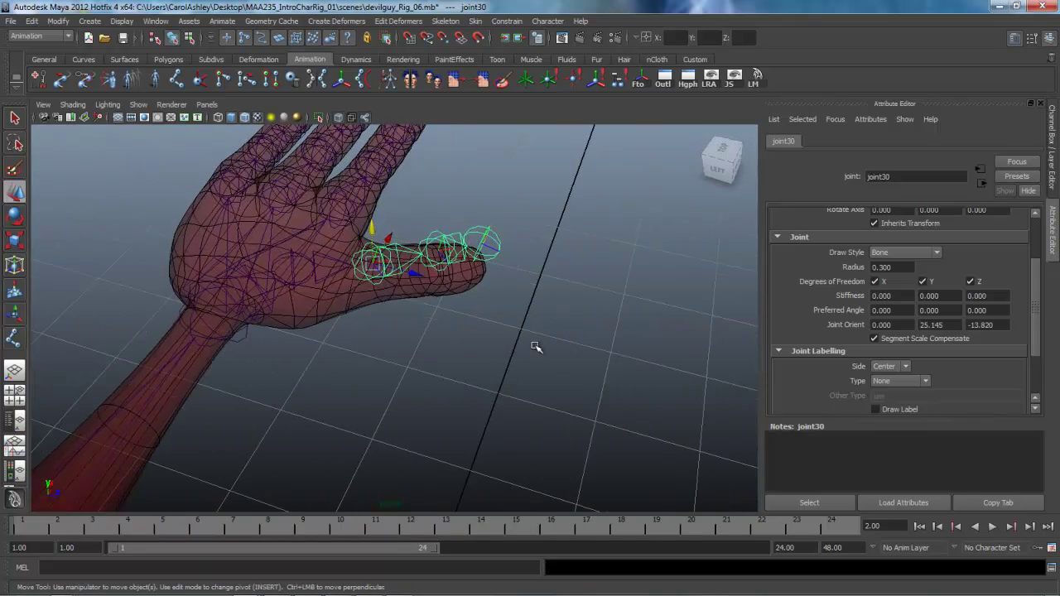
Select the thumb's base joint and tilt the chain down along the mesh by setting its Joint Orient Z to -12.220.
key("Up")
left_click_drag(469, 356, 447, 338, "alt")
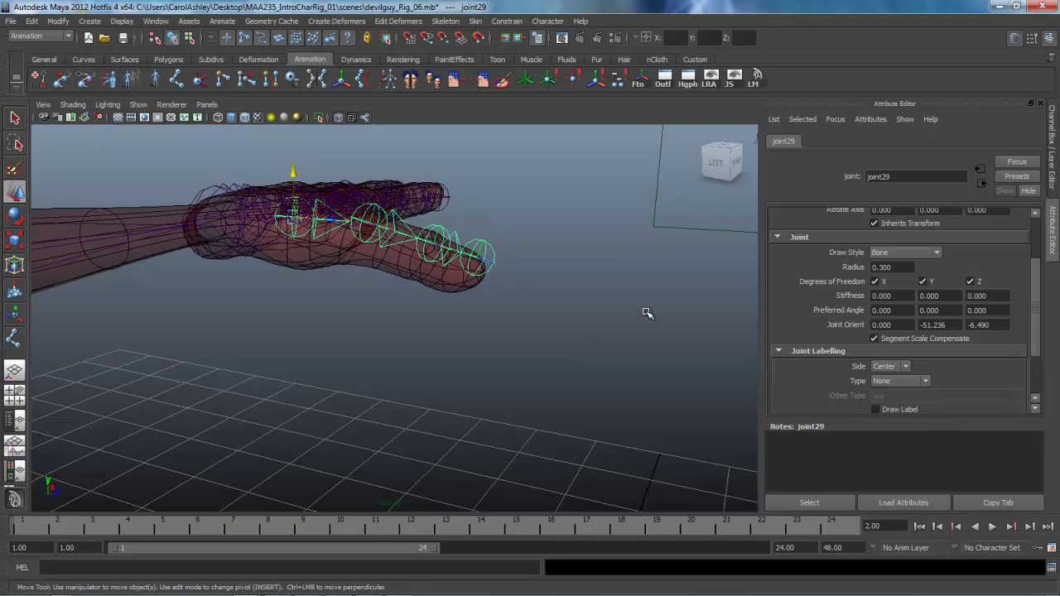
left_click_drag(963, 324, 895, 325, "ctrl")
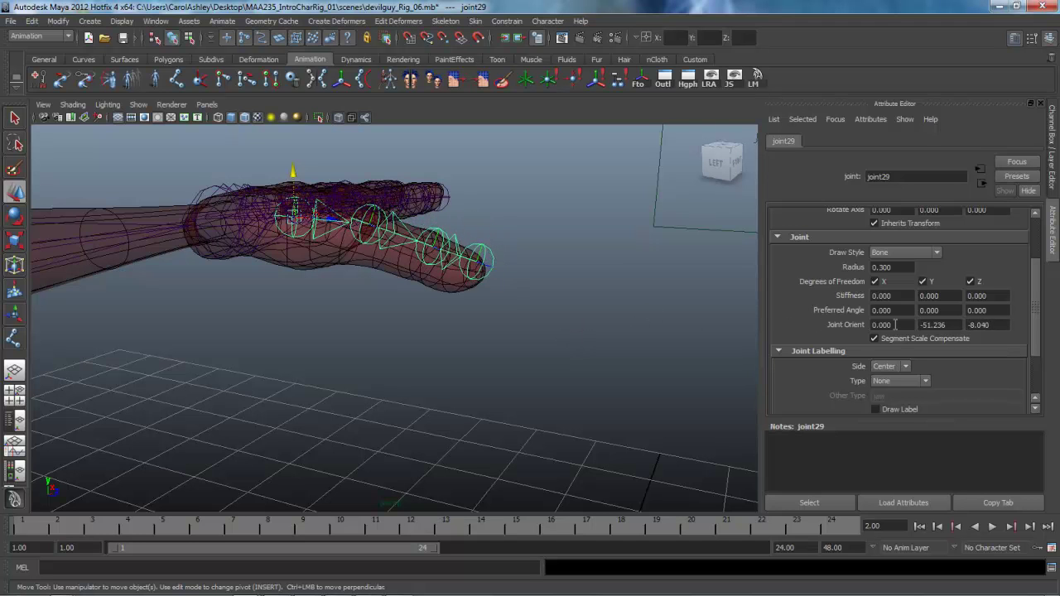
left_click_drag(494, 362, 422, 303, "alt")
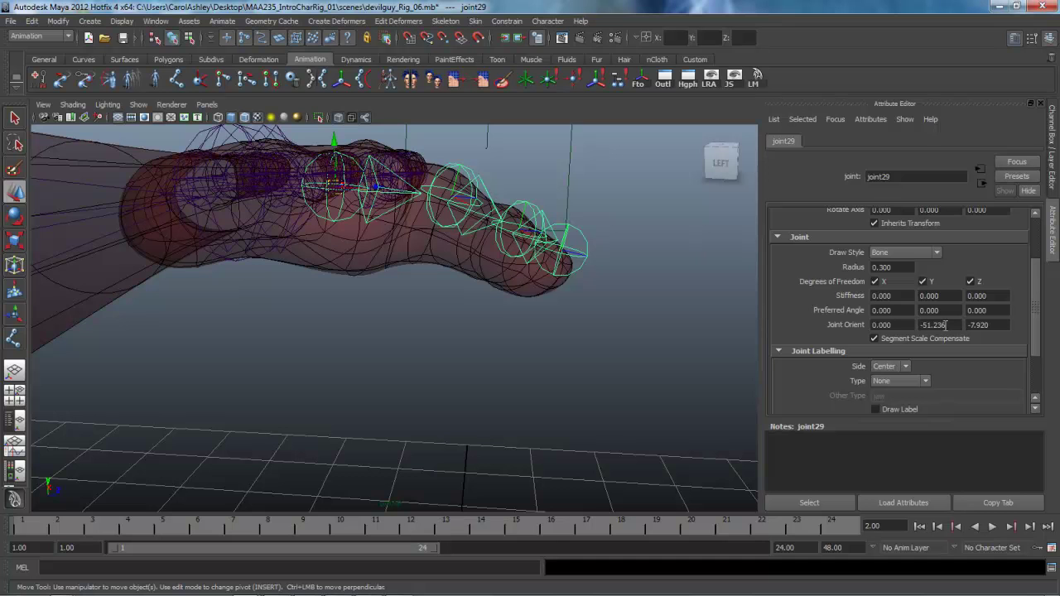
left_click_drag(947, 325, 858, 325, "ctrl")
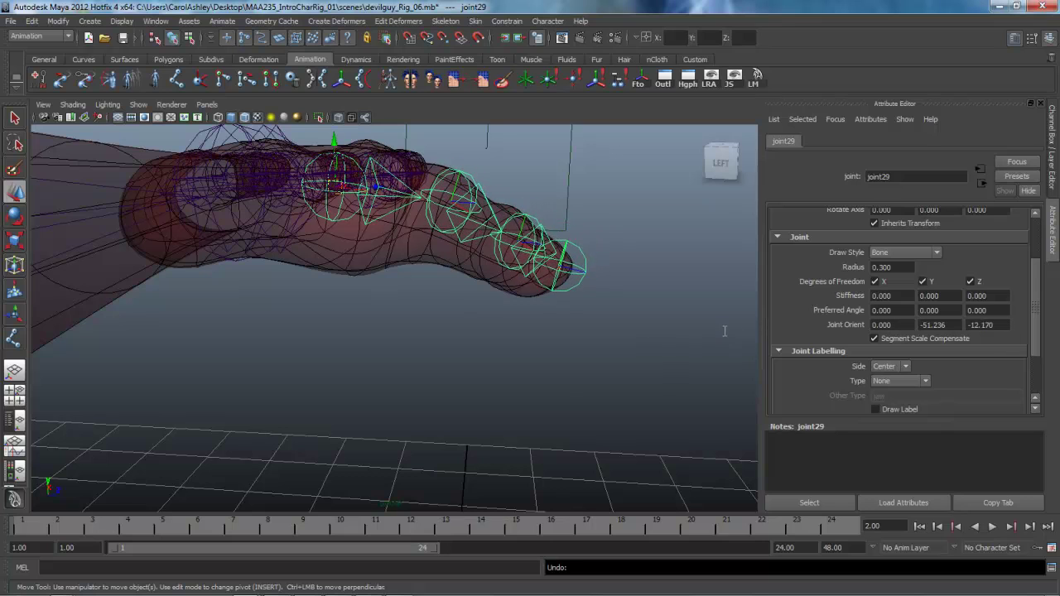
left_click_drag(642, 338, 613, 336, "alt")
left_click_drag(486, 272, 449, 253, "alt")
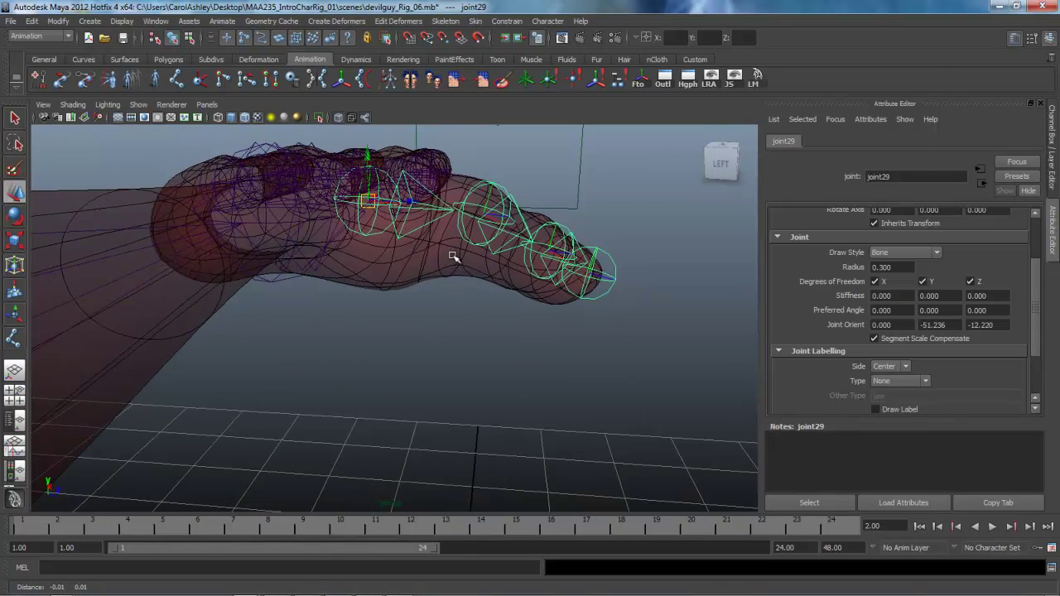
Move the thumb's base joint slightly down so the chain sits deeper inside the mesh.
left_click(367, 154)
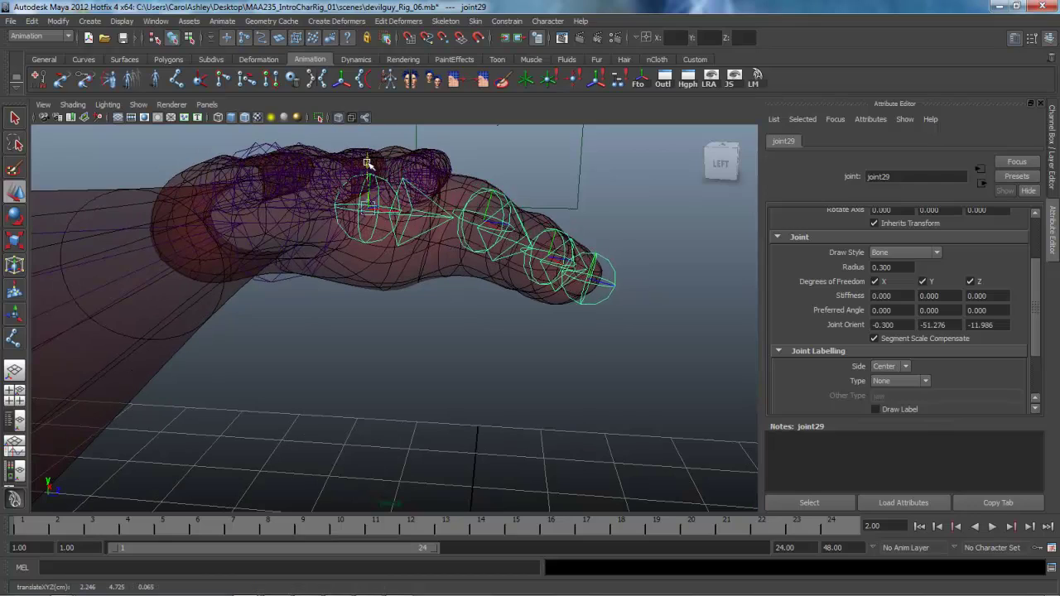
left_click_drag(368, 172, 433, 315, "alt")
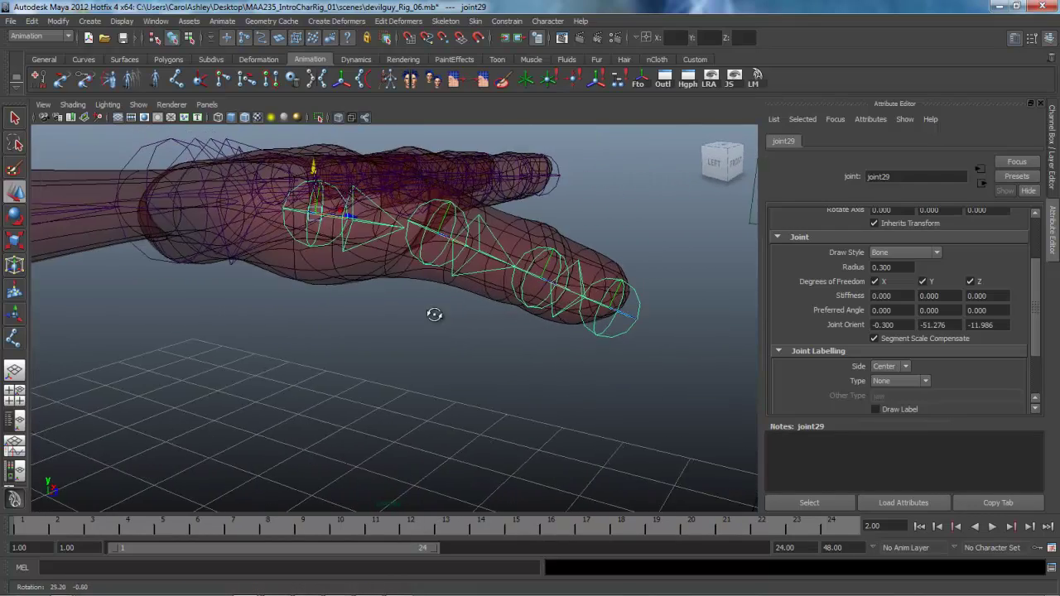
mouse_move(362, 239)
left_mouse_down("alt")
mouse_move(416, 243)
mouse_move(422, 287)
mouse_move(372, 232)
mouse_move(374, 247)
left_mouse_up("alt")
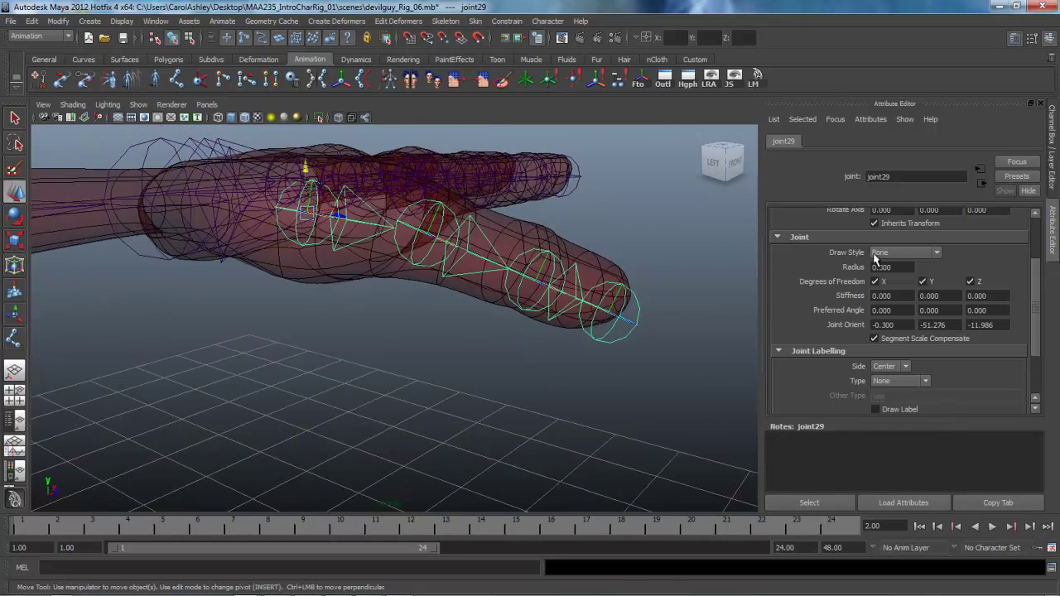
Centre the thumb chain in the mesh by setting the base joint's Joint Orient Z to -9.986 and Y to -47.086.
left_click_drag(983, 318, 1023, 325, "ctrl")
left_click_drag(519, 317, 555, 267, "alt")
right_click_drag(555, 267, 521, 269, "alt")
left_click_drag(948, 325, 1026, 334, "ctrl")
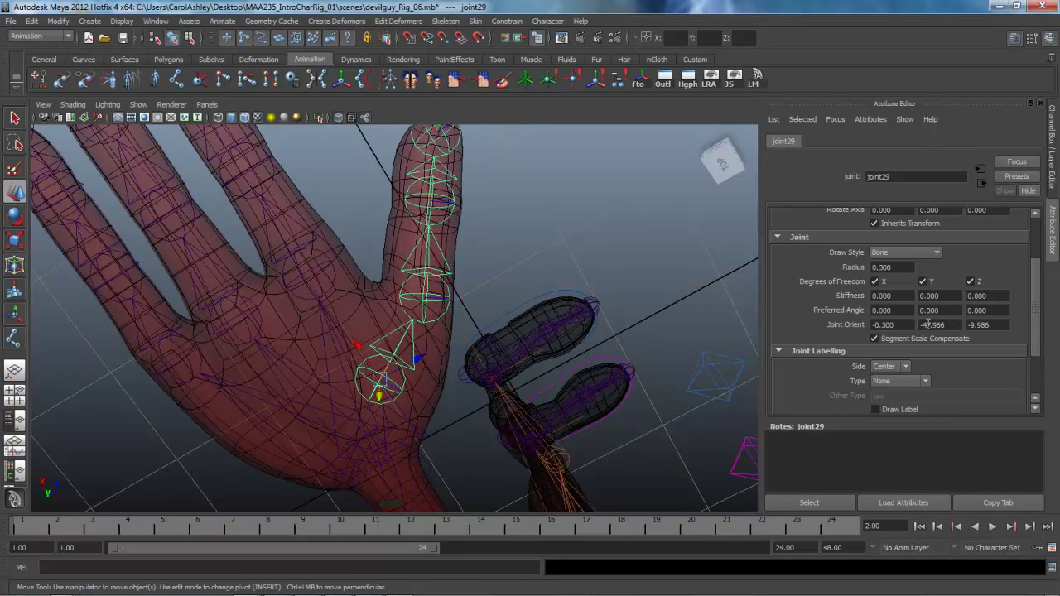
left_click_drag(928, 324, 936, 324, "ctrl")
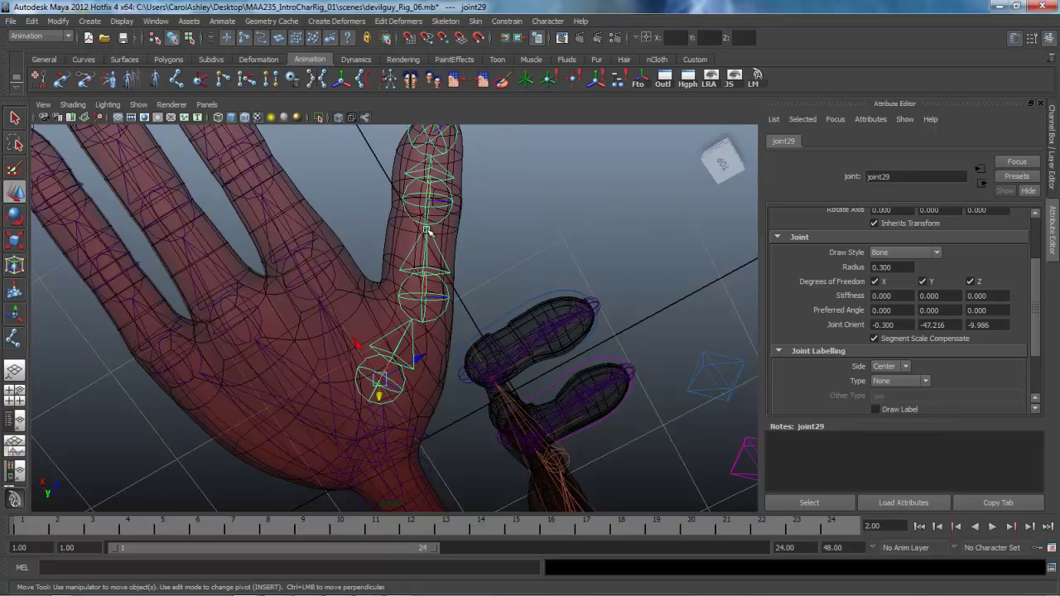
left_click_drag(933, 325, 942, 325, "ctrl")
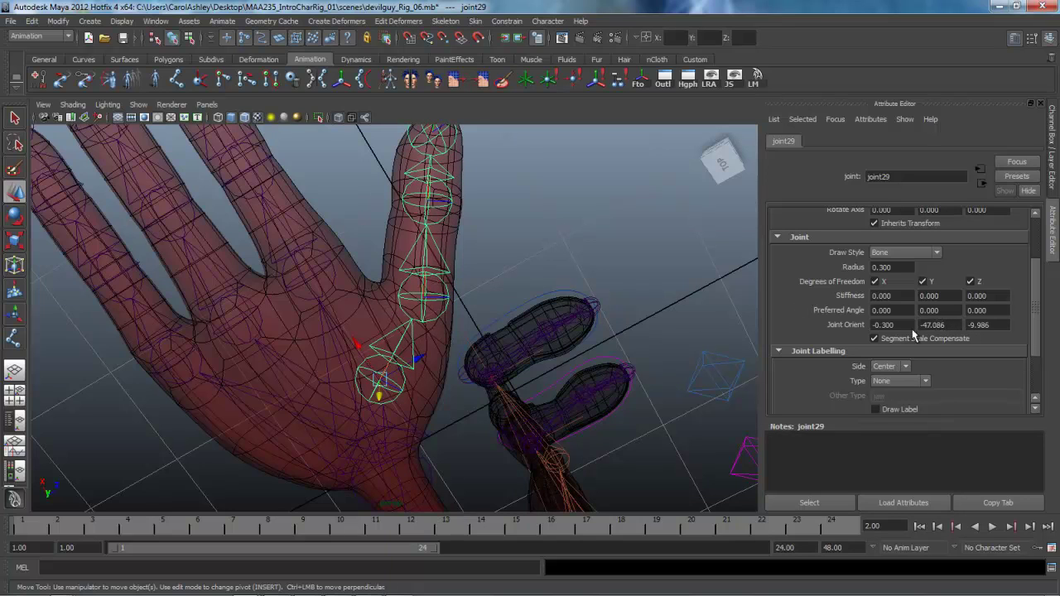
Raise the thumb chain slightly by setting the base joint's Joint Orient Z to -9.106.
left_click_drag(560, 357, 451, 324, "alt")
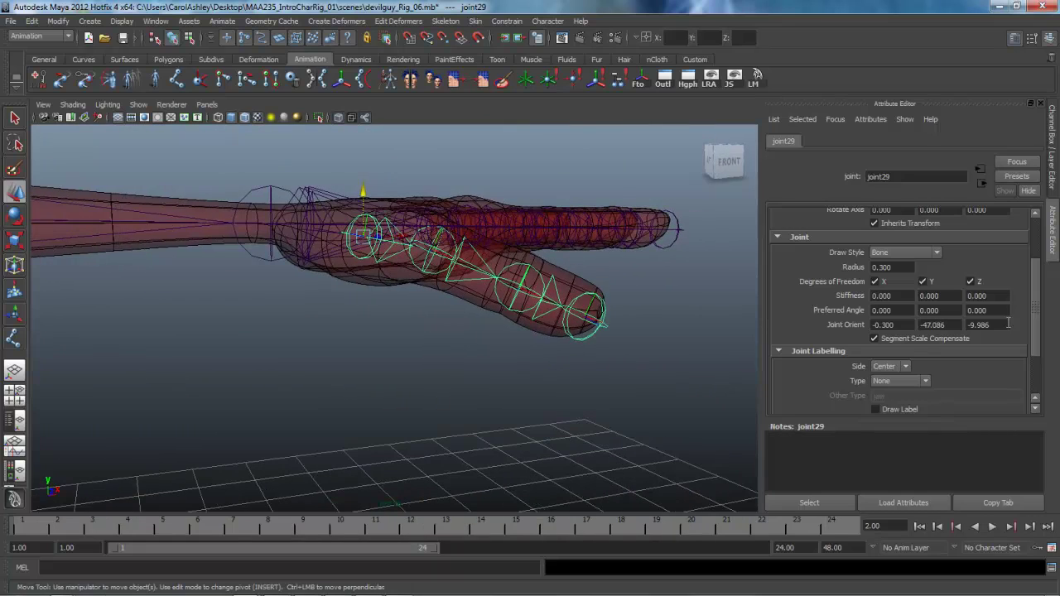
left_click_drag(988, 325, 1041, 326, "ctrl")
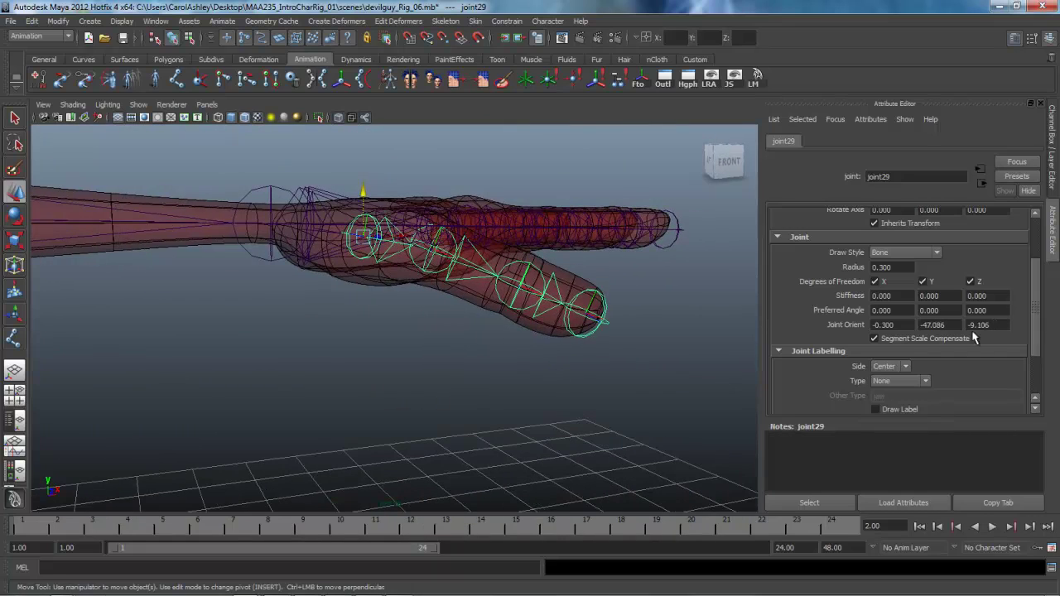
left_click_drag(568, 373, 386, 237, "alt")
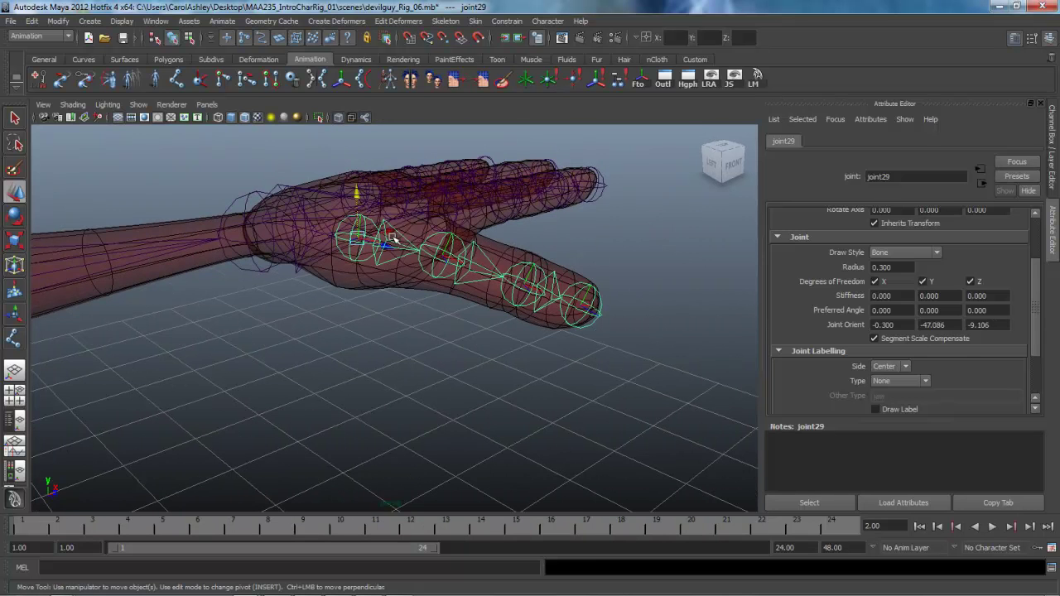
Freeze the thumb base joint's transformations with Translate, Rotate, Scale and Joint orient enabled, and close the options.
left_click(1053, 166)
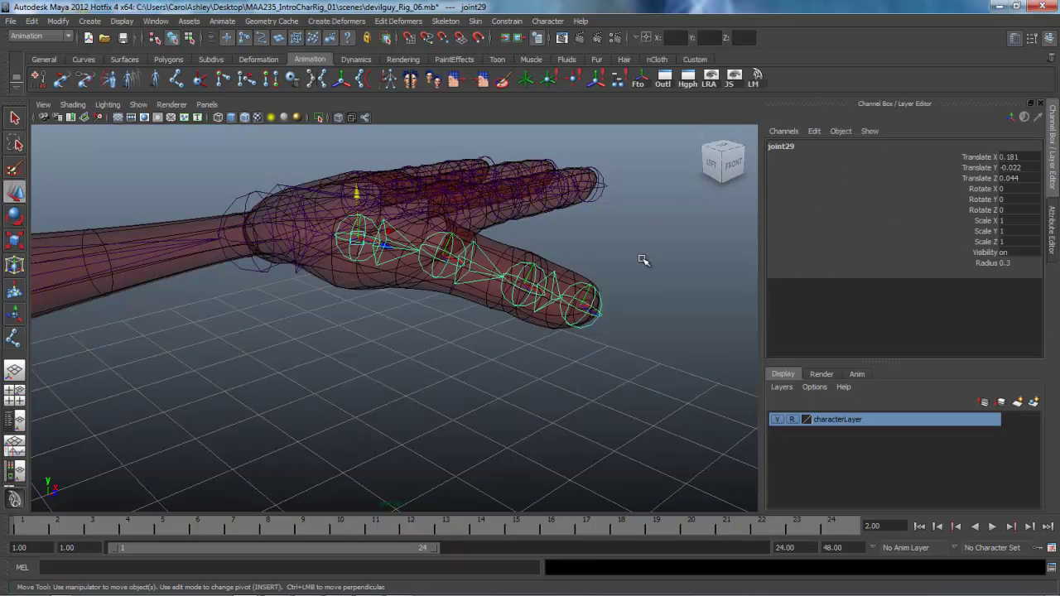
middle_click_drag(597, 260, 615, 246, "alt")
middle_click_drag(520, 211, 573, 216, "alt")
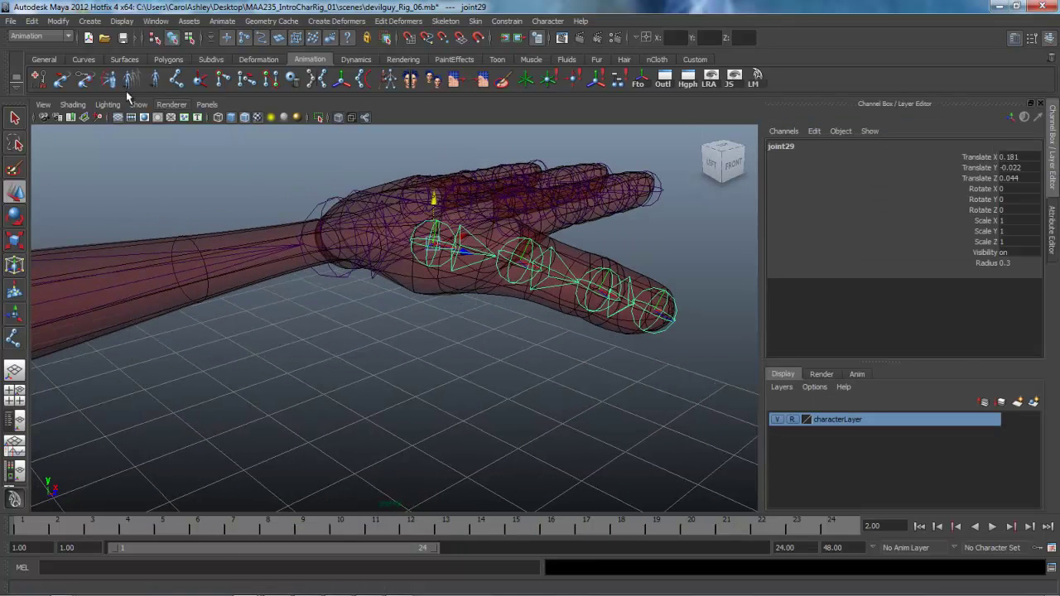
left_click(58, 21)
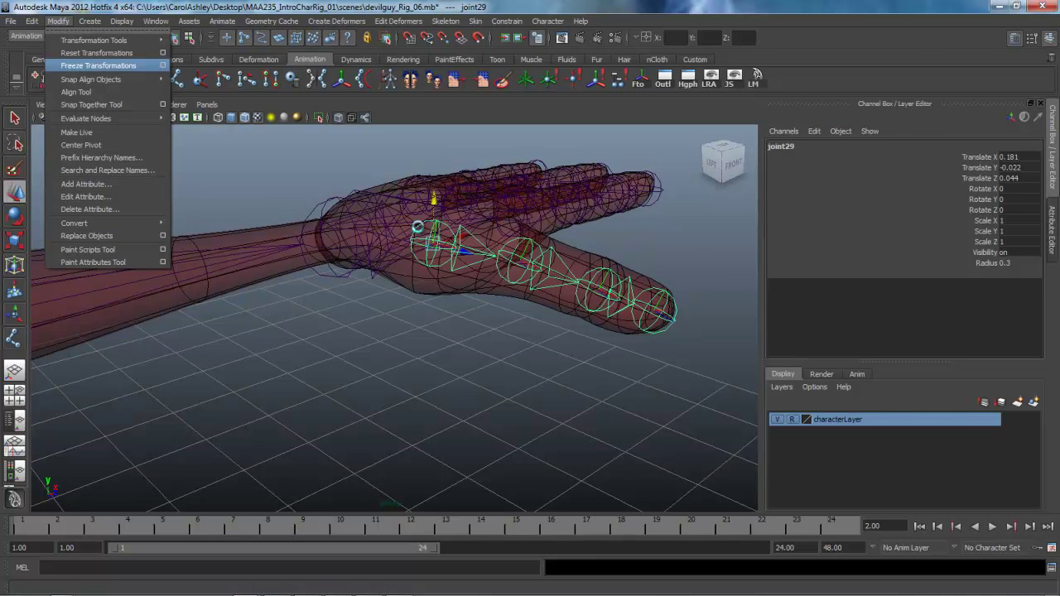
left_click(162, 66)
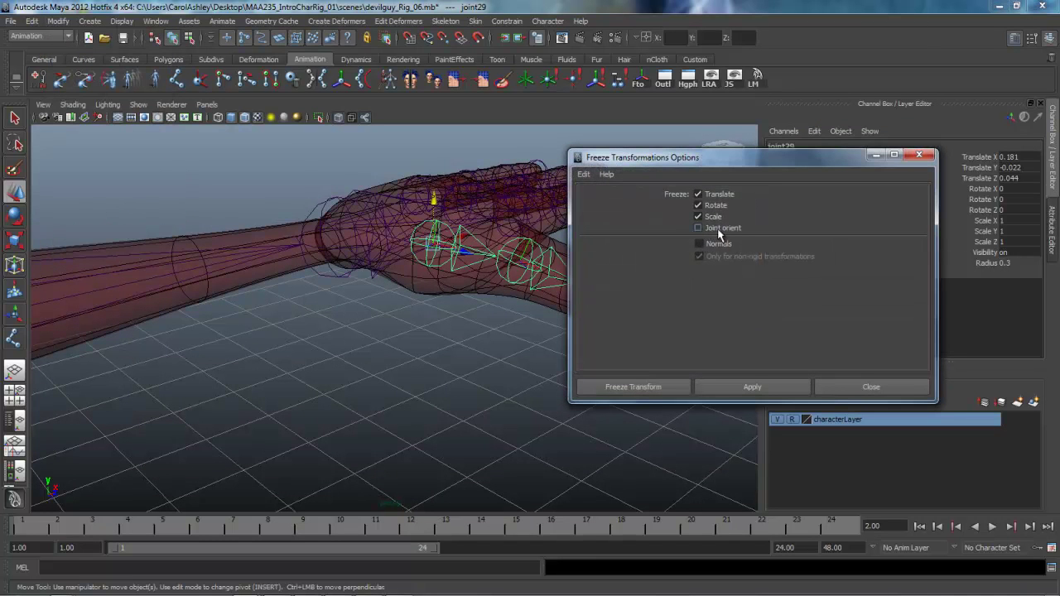
left_click(749, 389)
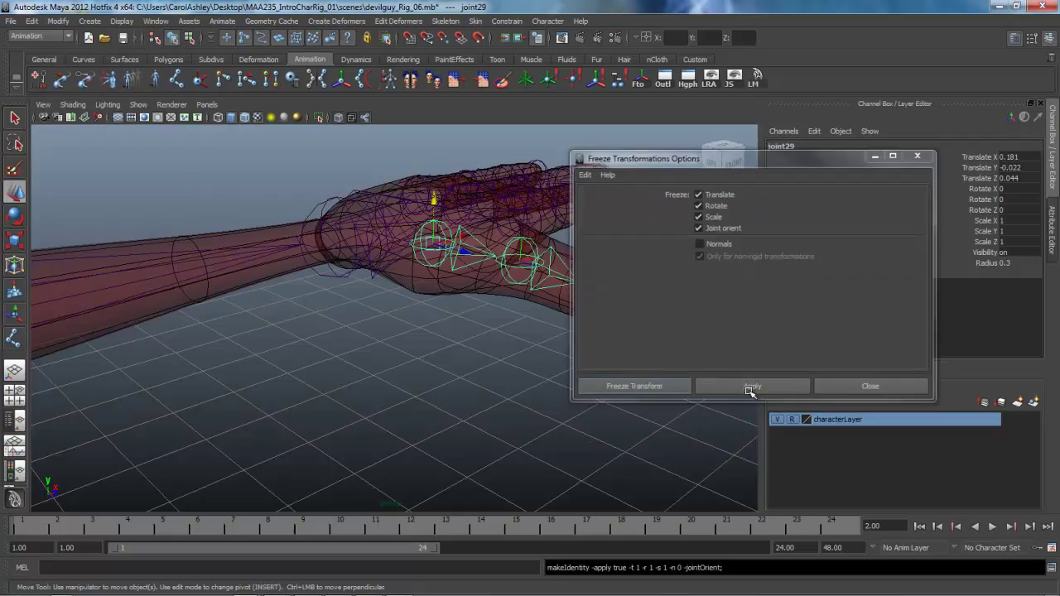
left_click(834, 387)
Examine the thumb, hand and arm joints inside the mesh from several angles.
left_click_drag(579, 414, 419, 393, "alt")
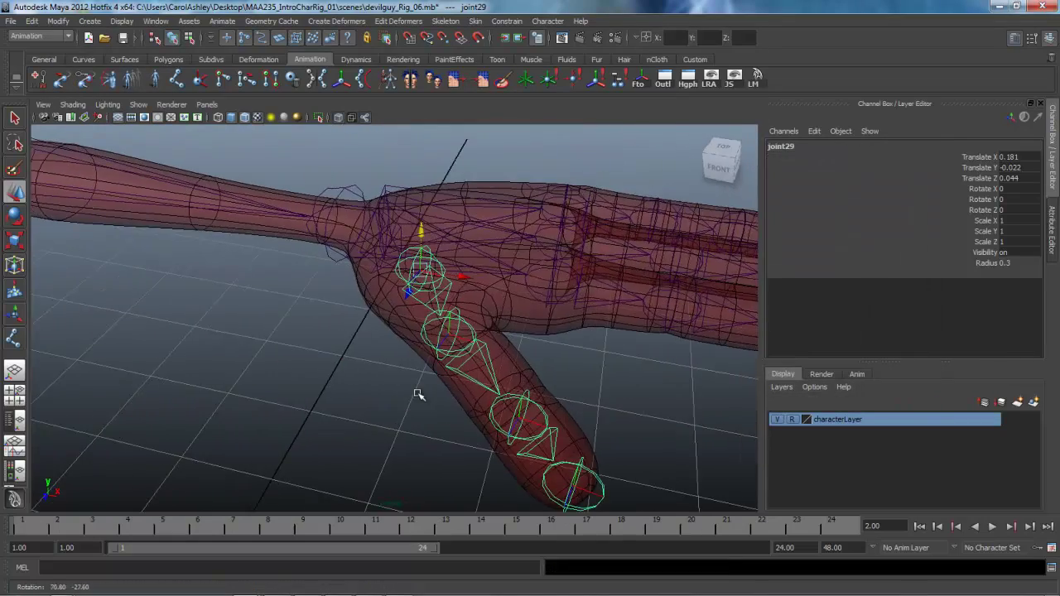
middle_click_drag(419, 394, 436, 253, "alt")
right_click_drag(531, 335, 531, 335, "alt")
key("w")
left_click_drag(530, 335, 403, 170, "alt")
left_click_drag(427, 317, 450, 346, "alt")
middle_click_drag(449, 346, 393, 391, "alt")
middle_click_drag(341, 351, 572, 305, "alt")
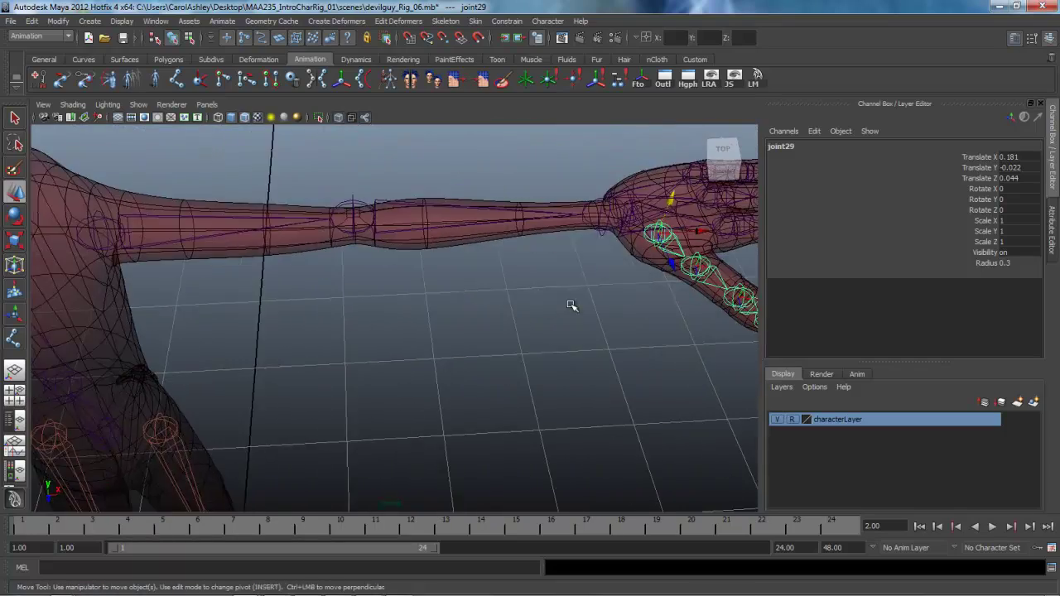
right_click_drag(570, 307, 412, 305, "alt")
middle_click_drag(406, 364, 482, 266, "alt")
left_click_drag(466, 346, 414, 372, "alt")
Select the shoulder joint to review the full arm chain against the body, and select the left thigh joint.
left_click(447, 346)
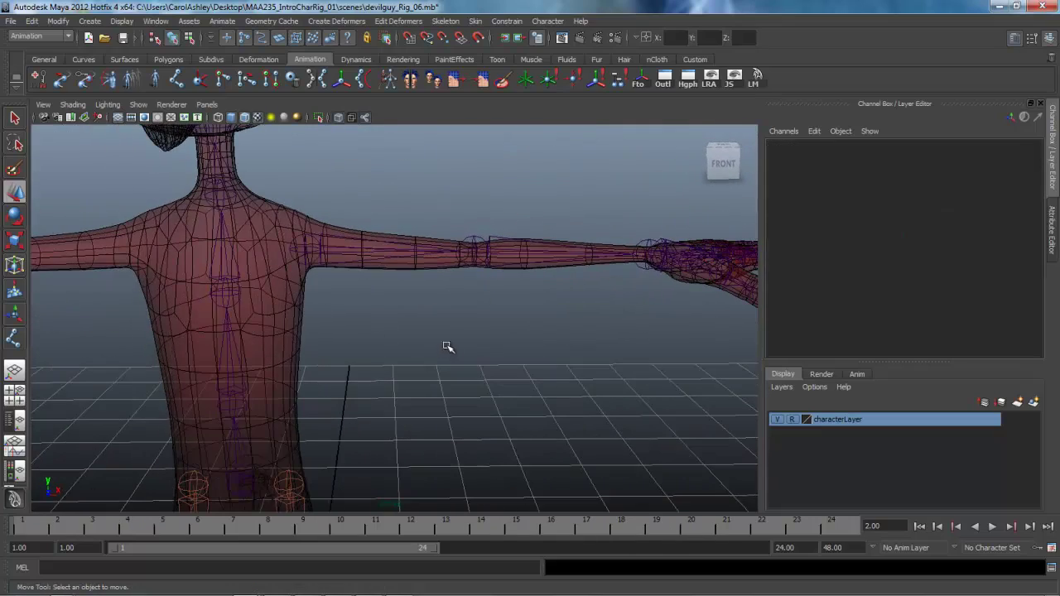
left_click(311, 252)
right_click_drag(599, 353, 528, 322, "alt")
left_click_drag(529, 322, 440, 334, "alt")
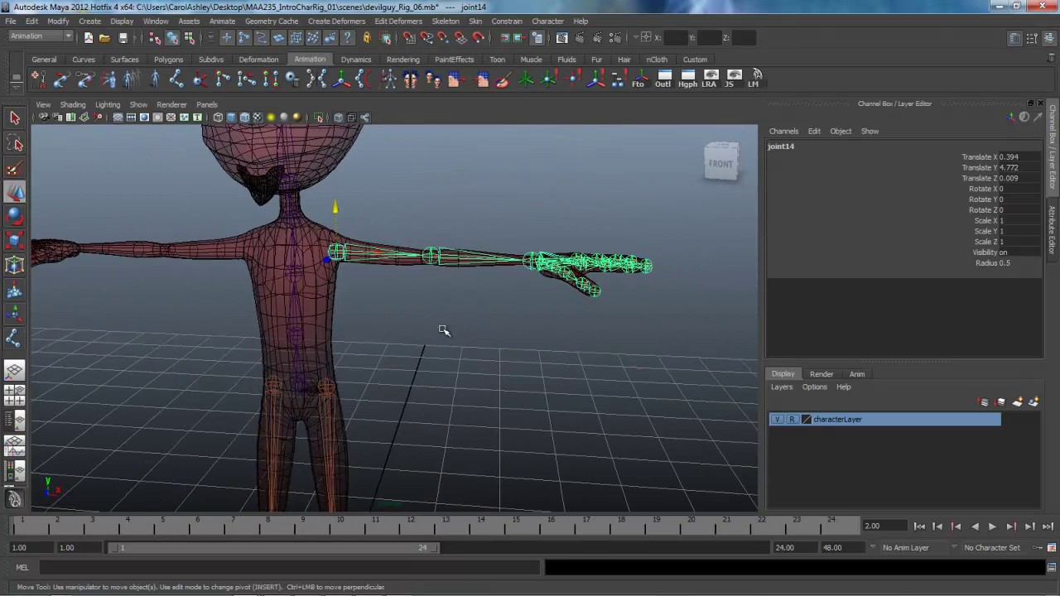
right_click_drag(440, 333, 443, 393, "alt")
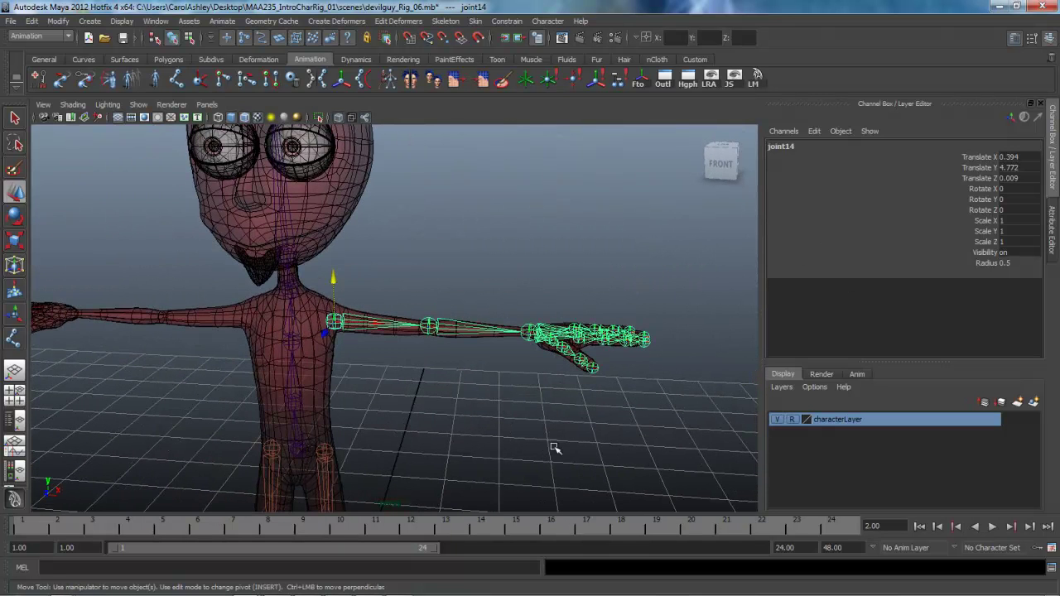
middle_click_drag(498, 464, 548, 324, "alt")
left_click(376, 325)
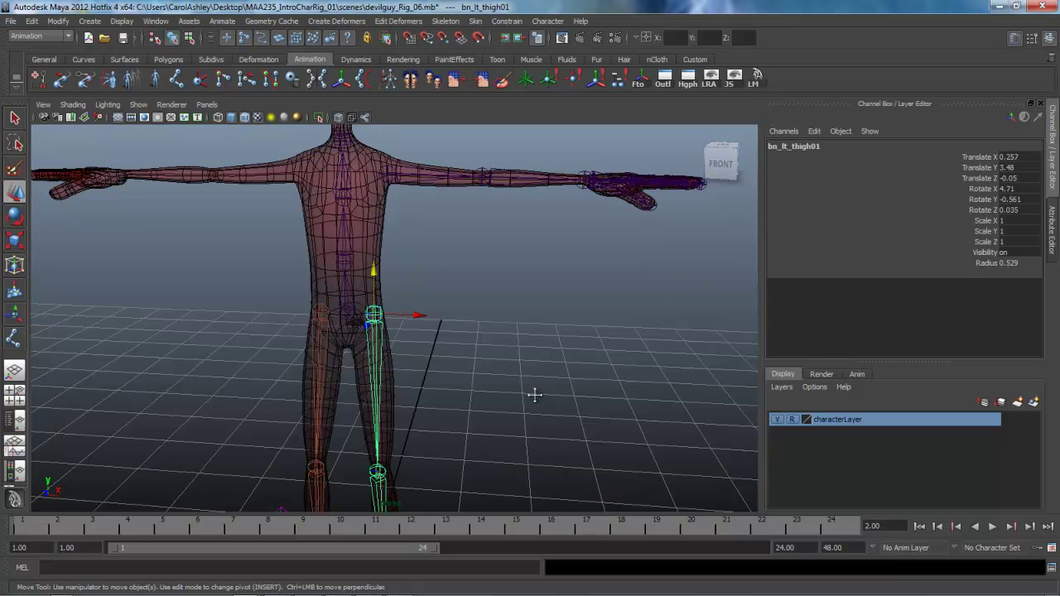
Rename the left shoulder joint bn_lt_shoulder and copy that name for reuse on the other arm joints.
mouse_move(535, 395)
middle_mouse_down("alt")
mouse_move(542, 352)
mouse_move(534, 388)
middle_mouse_up("alt")
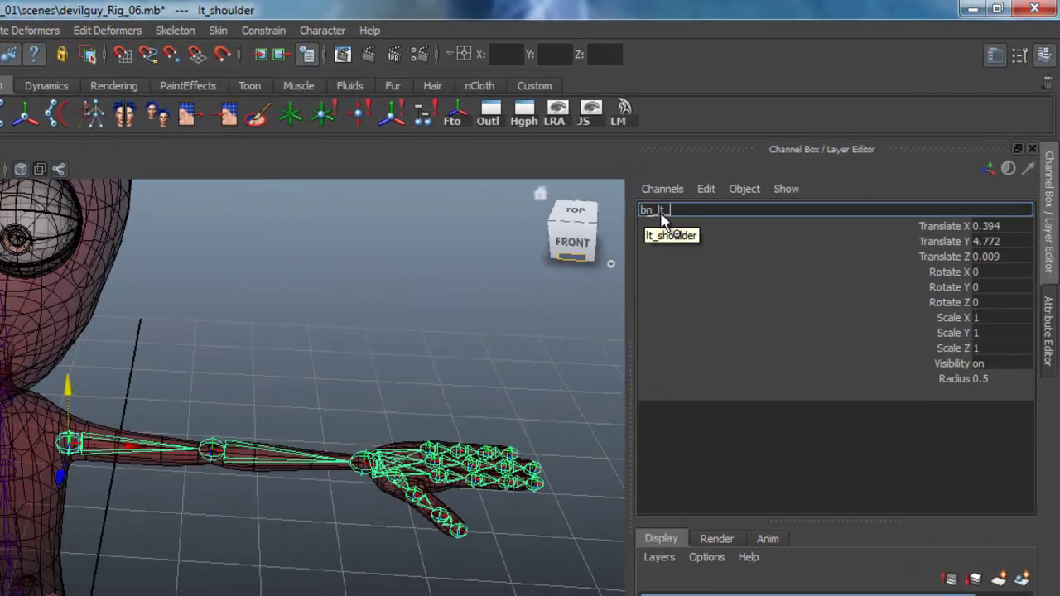
key("Return")
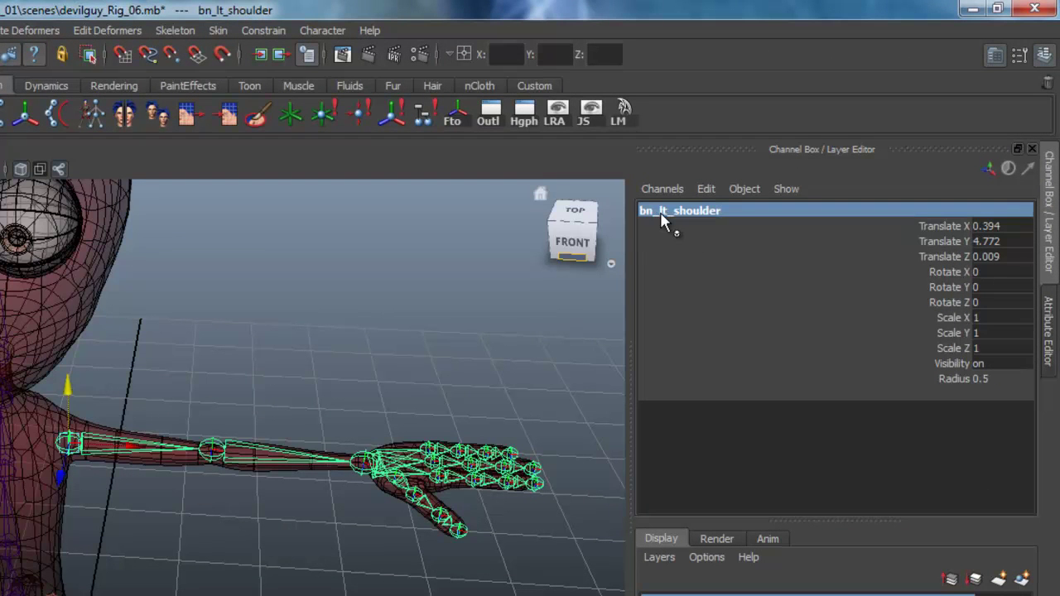
left_click(281, 453)
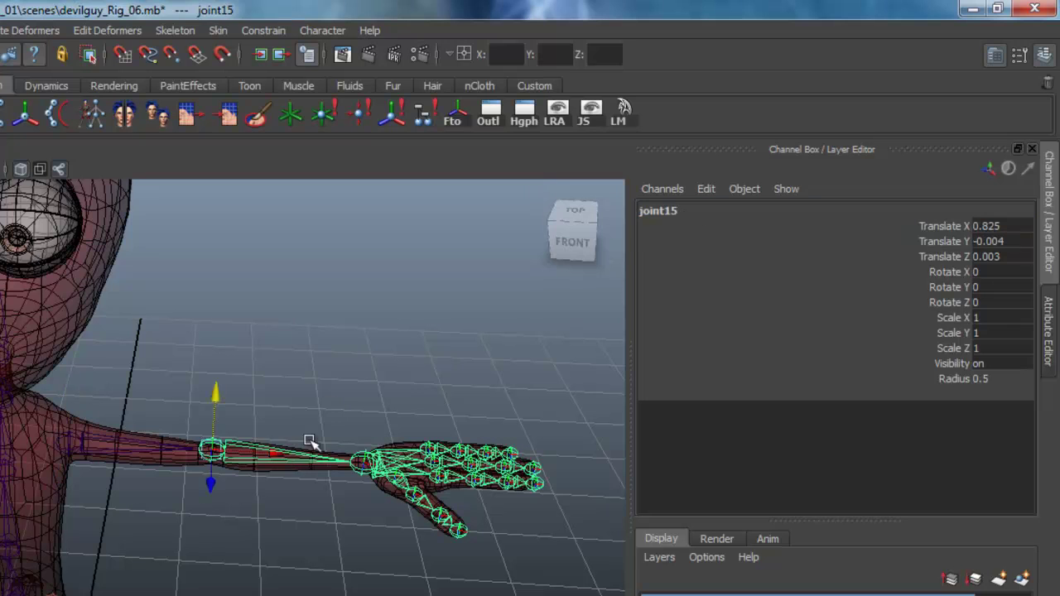
left_click(135, 440)
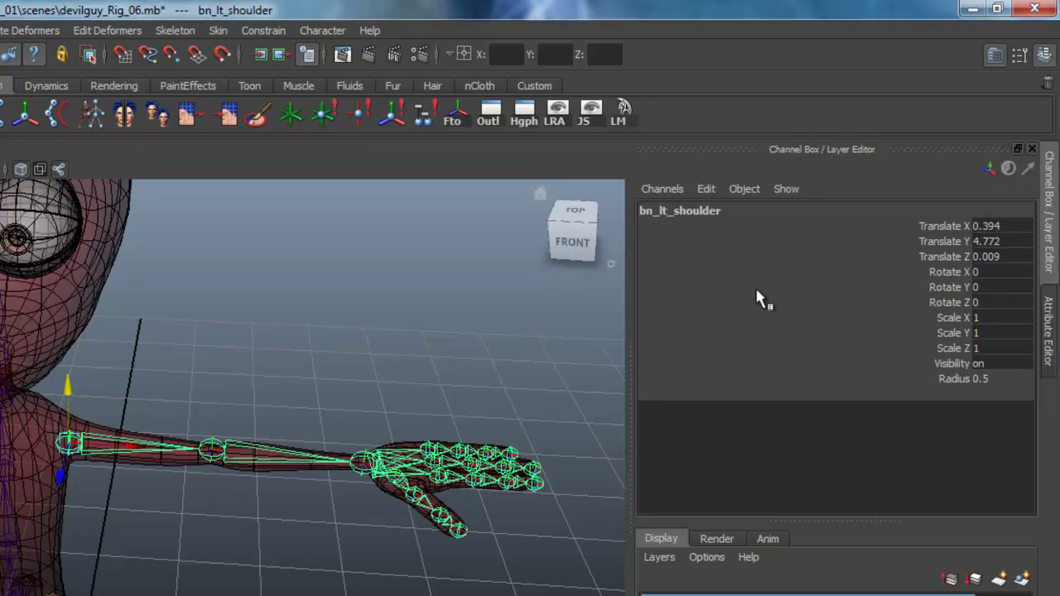
left_click(725, 213)
key("ctrl+c")
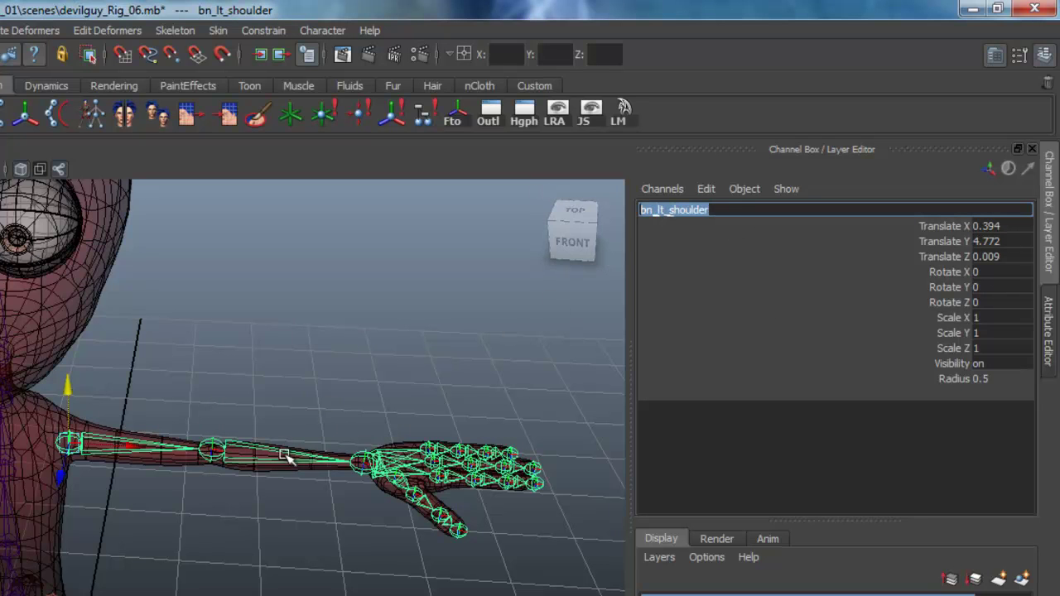
Rename the left elbow joint bn_lt_elbow, reusing the copied shoulder name as the base.
left_click(284, 454)
left_click(684, 212)
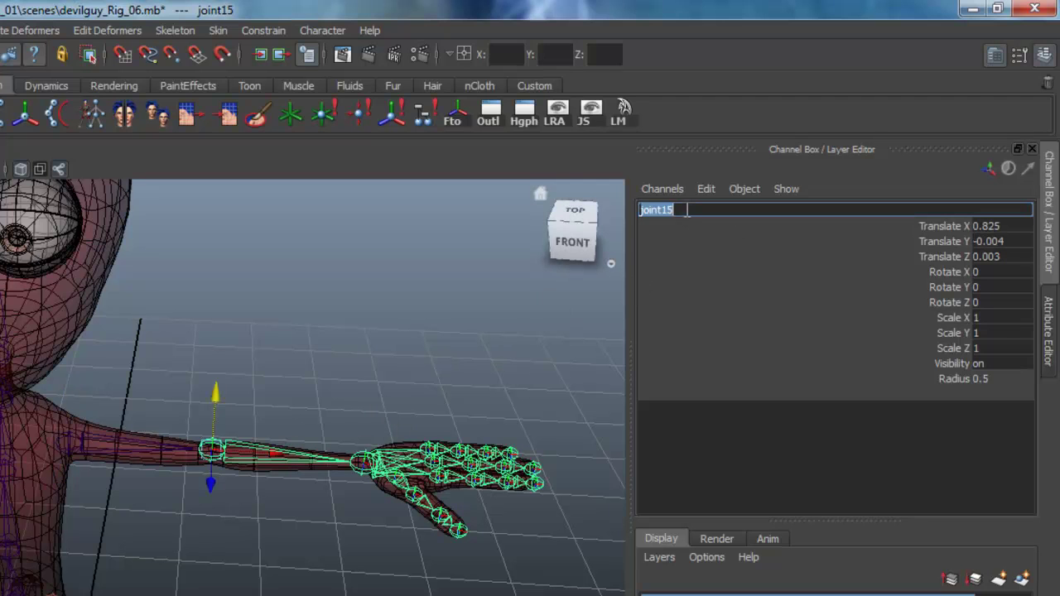
key("ctrl+v")
double_click(689, 212)
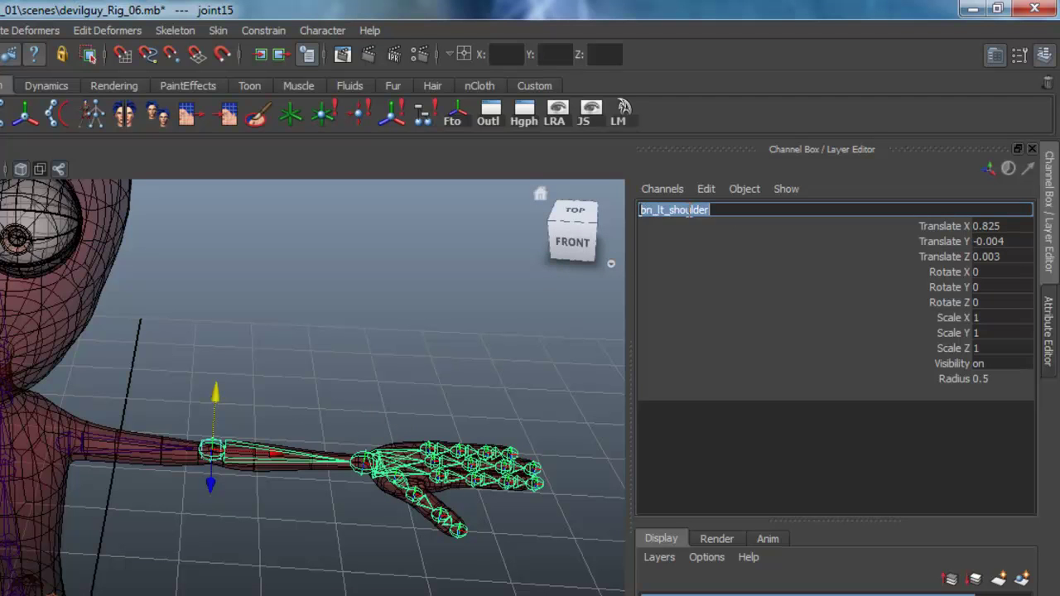
left_click_drag(728, 212, 678, 214)
type("elbow")
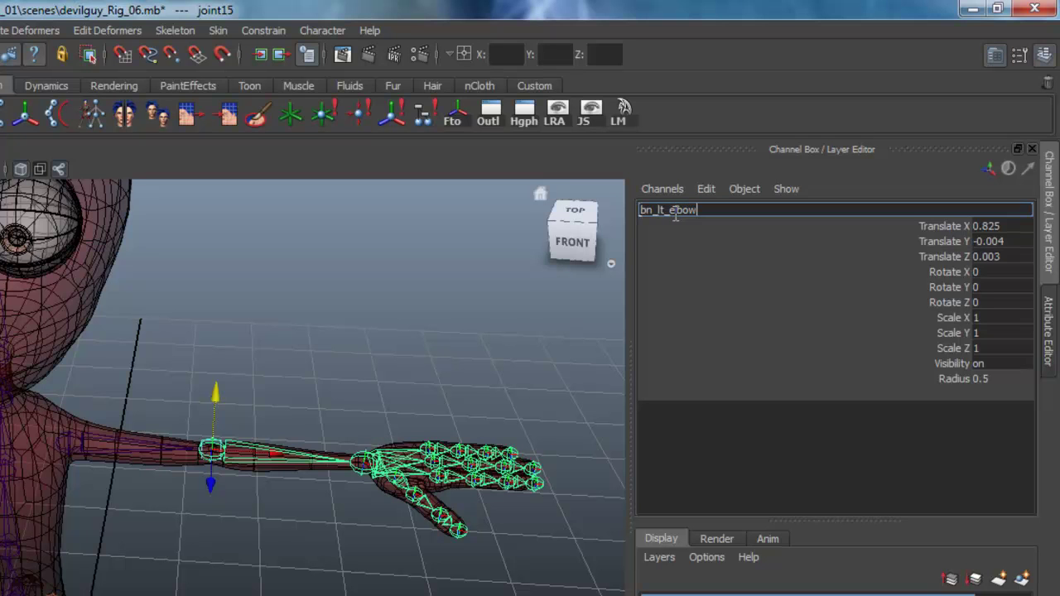
key("Return")
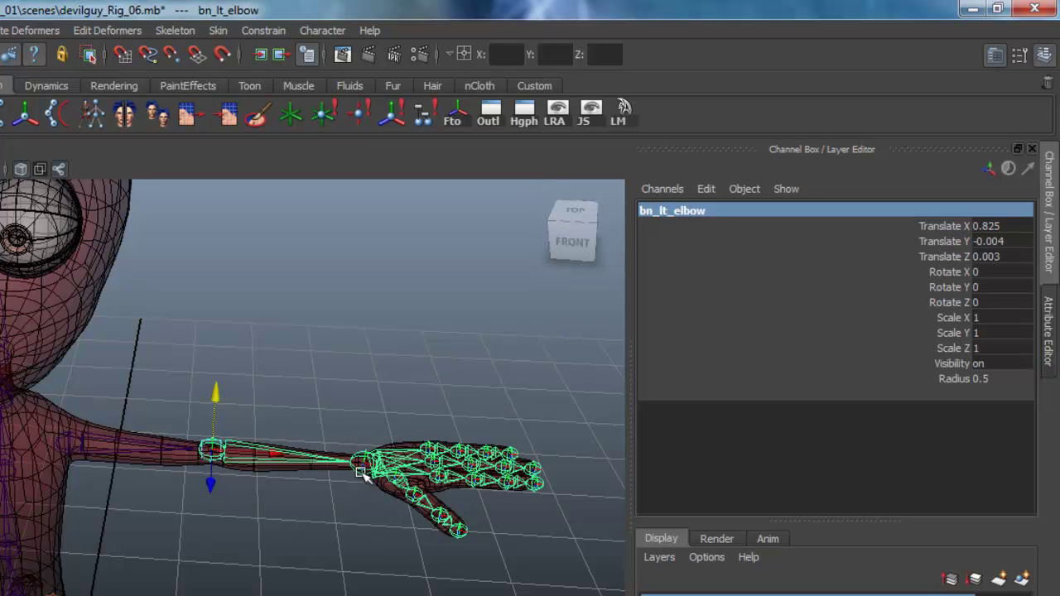
Rename the left wrist joint bn_lt_swrist, reusing the copied shoulder name as the base.
key("Down")
left_click_drag(363, 538, 597, 372, "alt")
left_click(711, 210)
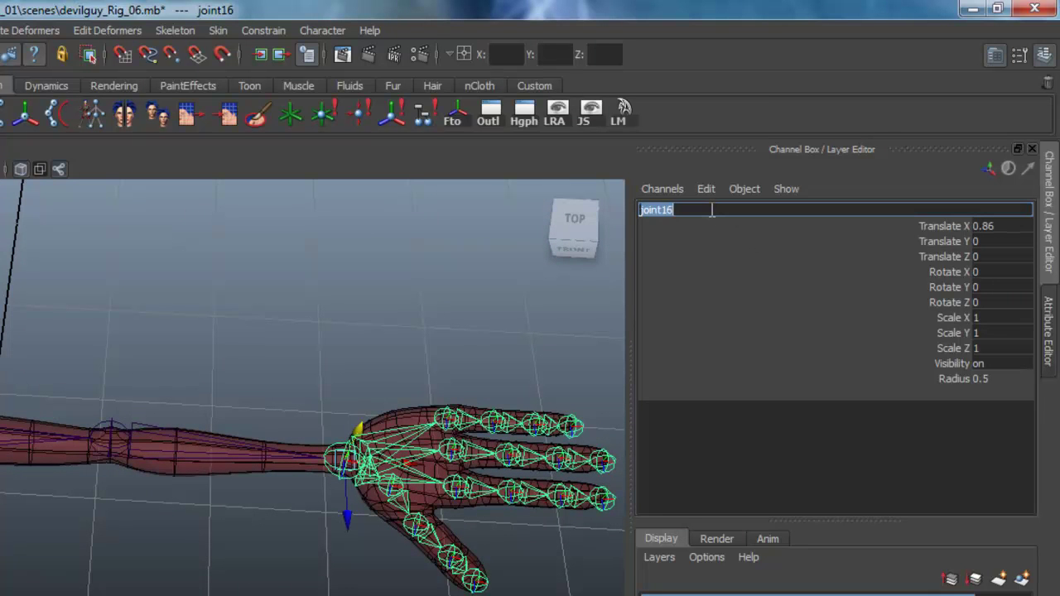
type("bn_lt_shoulder")
left_click_drag(709, 210, 673, 212)
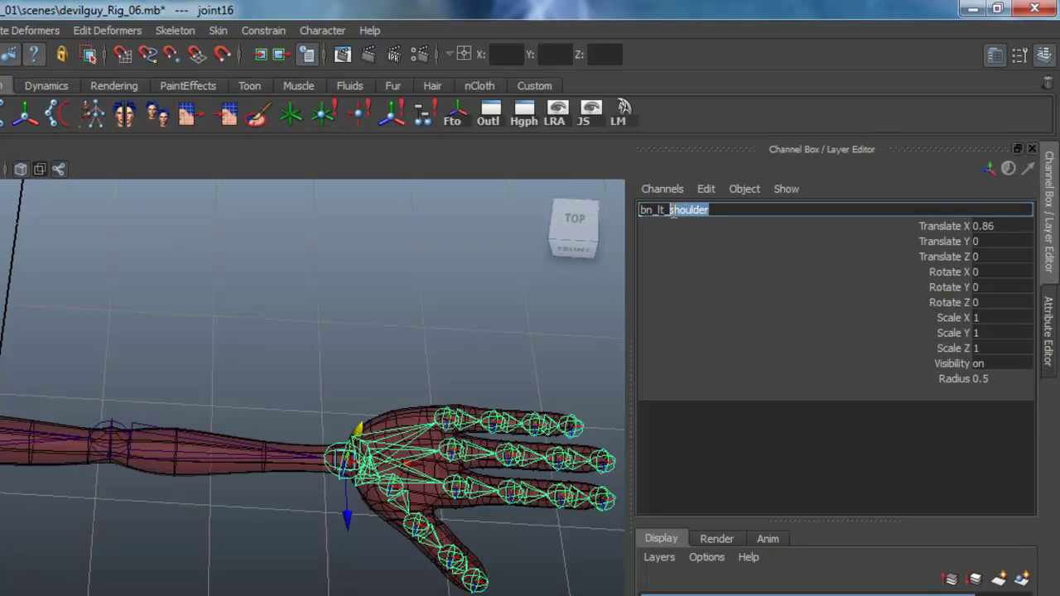
type("wrist")
key("Return")
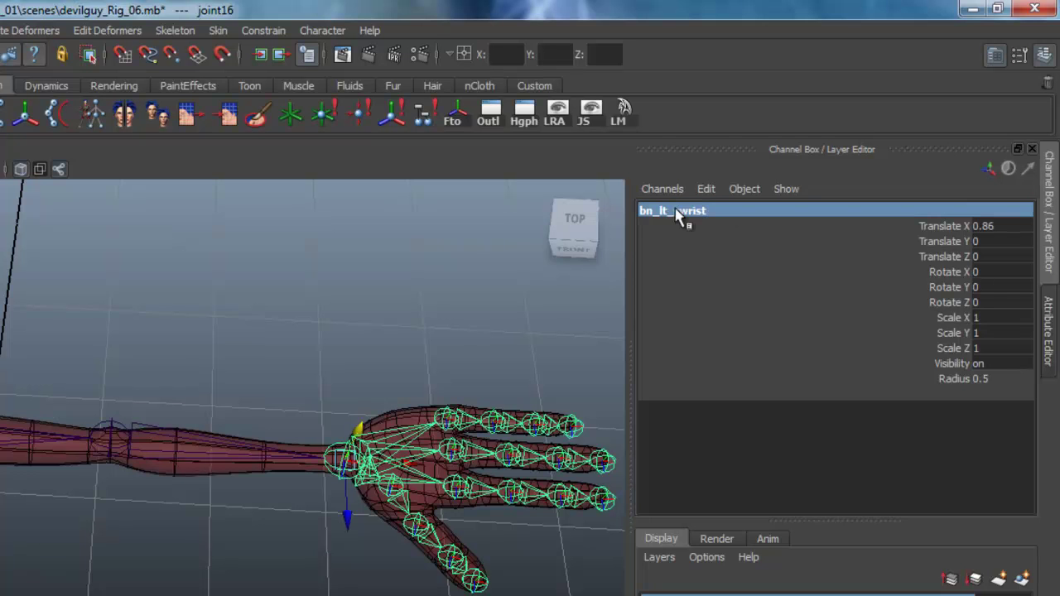
Rename the base joint of the left thumb chain bn_lt_thumb_a.
right_click_drag(364, 519, 413, 519, "alt")
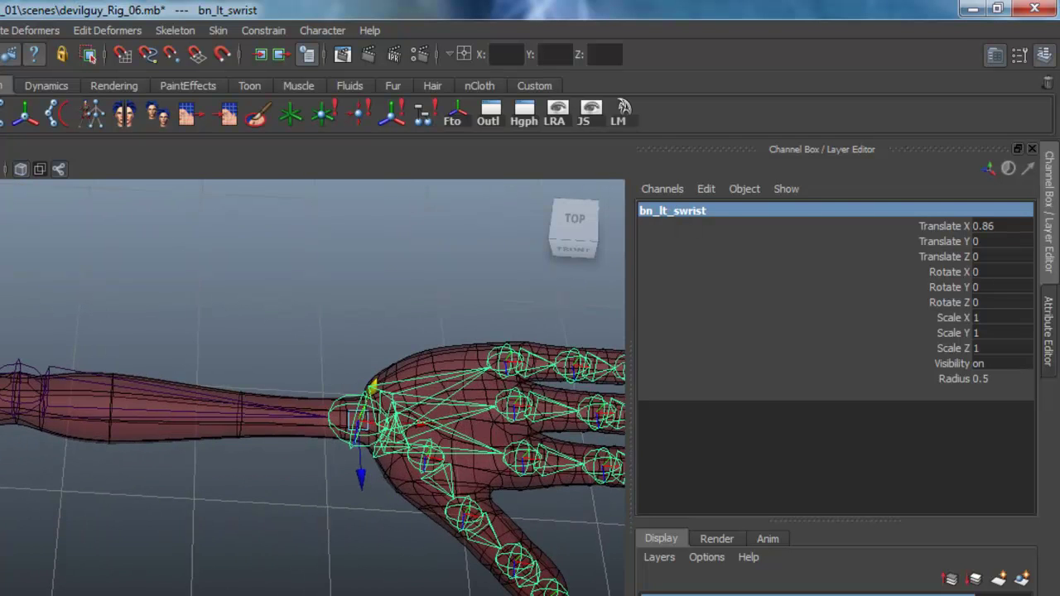
middle_click_drag(413, 519, 222, 493, "alt")
left_click_drag(222, 493, 224, 502, "alt")
left_click(239, 457)
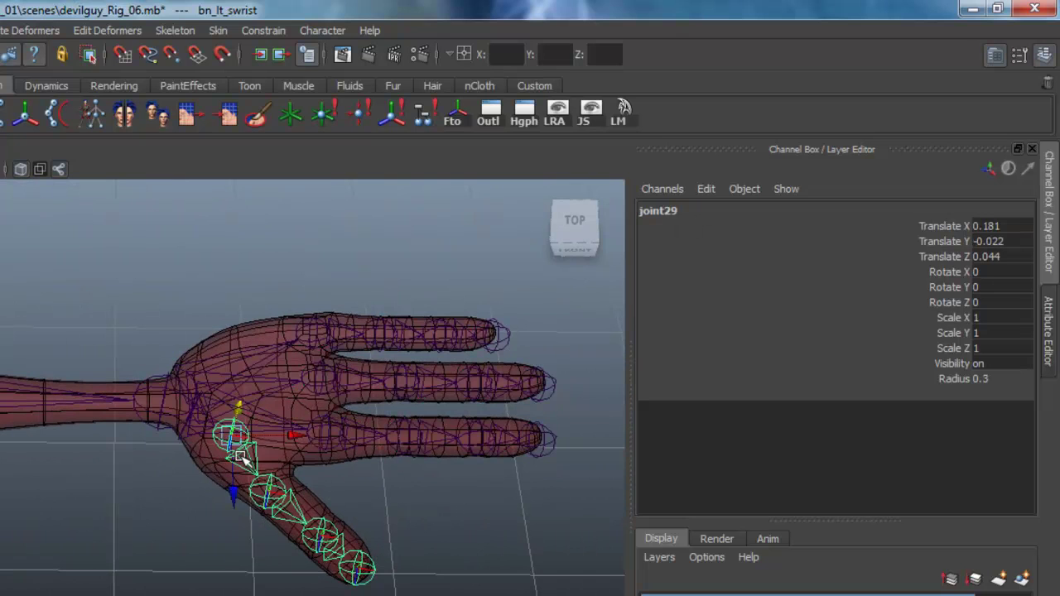
double_click(688, 210)
type("bn_lt_shoulder")
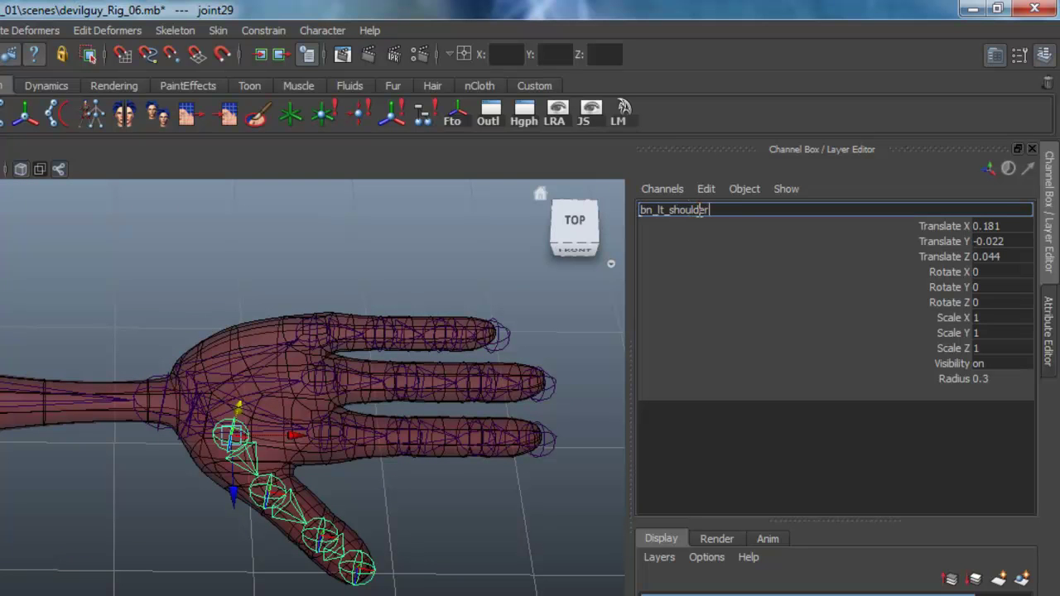
left_click_drag(712, 211, 681, 212)
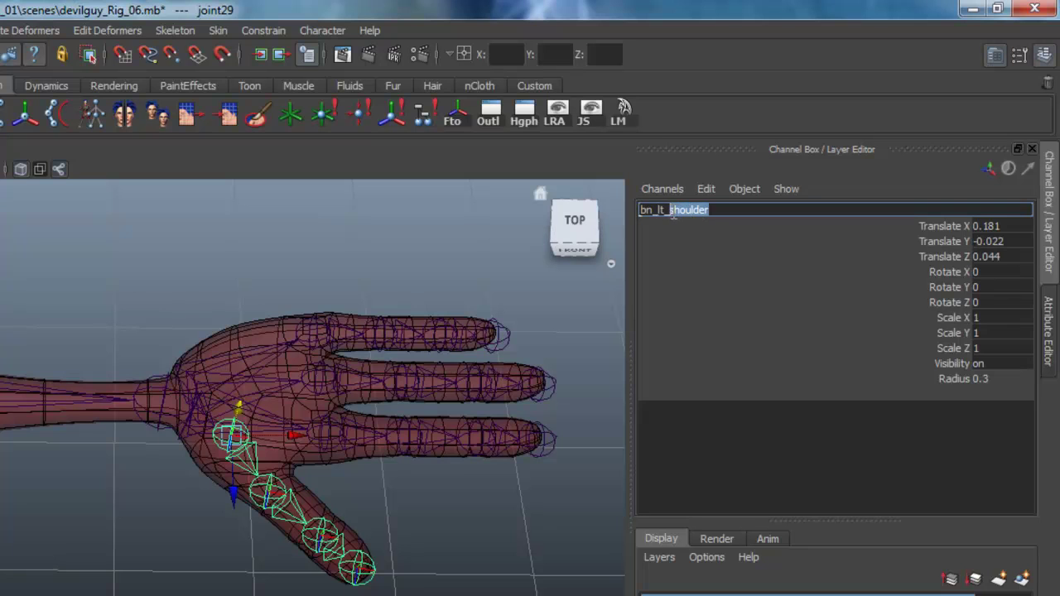
type("thumb_a")
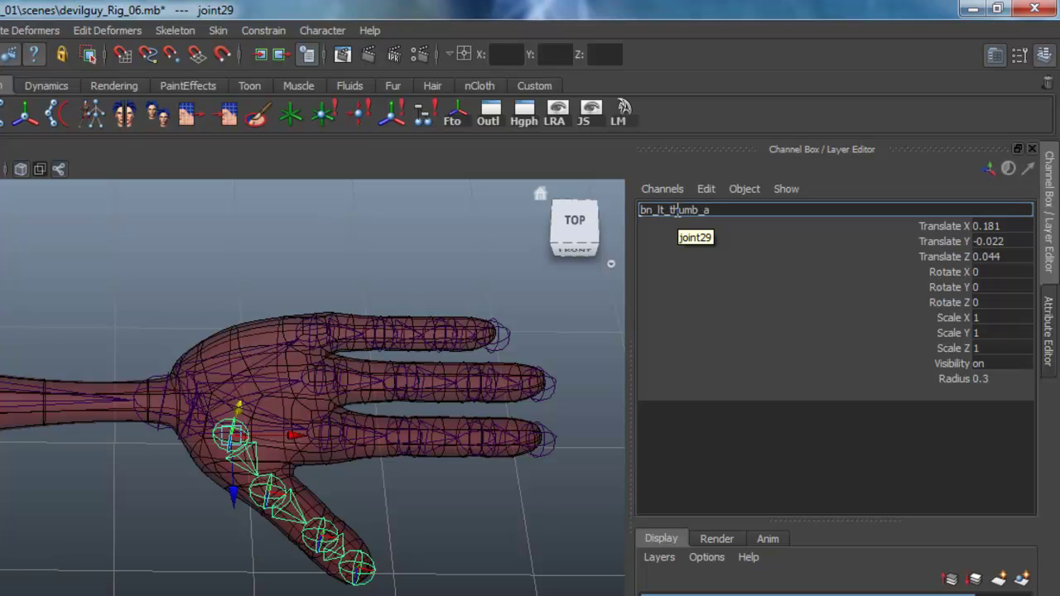
key("Return")
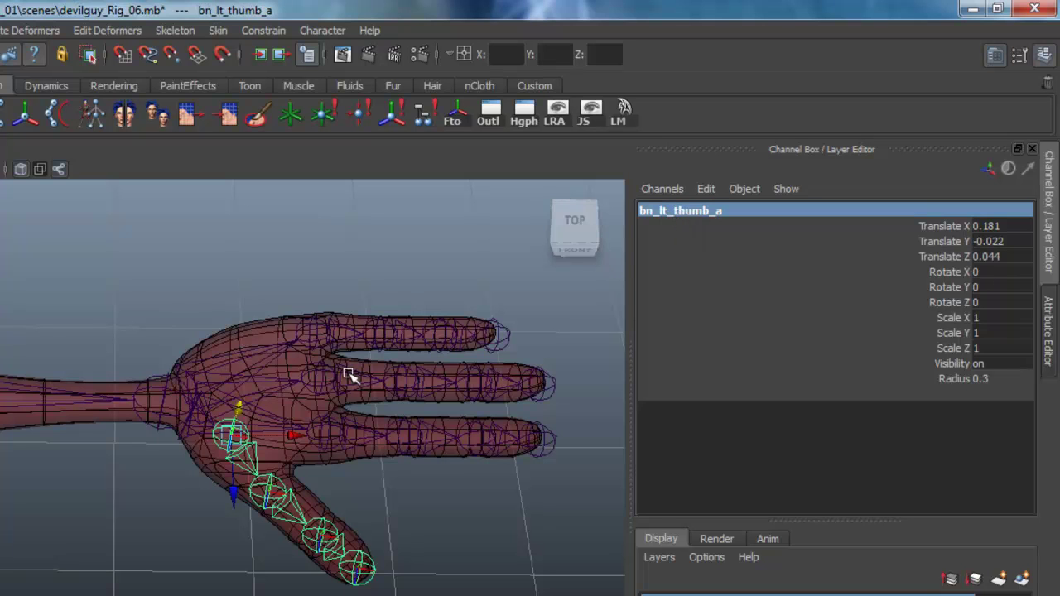
Copy the thumb base joint's name and rename the second thumb joint bn_lt_thumb_b.
left_click(741, 211)
key("ctrl+c")
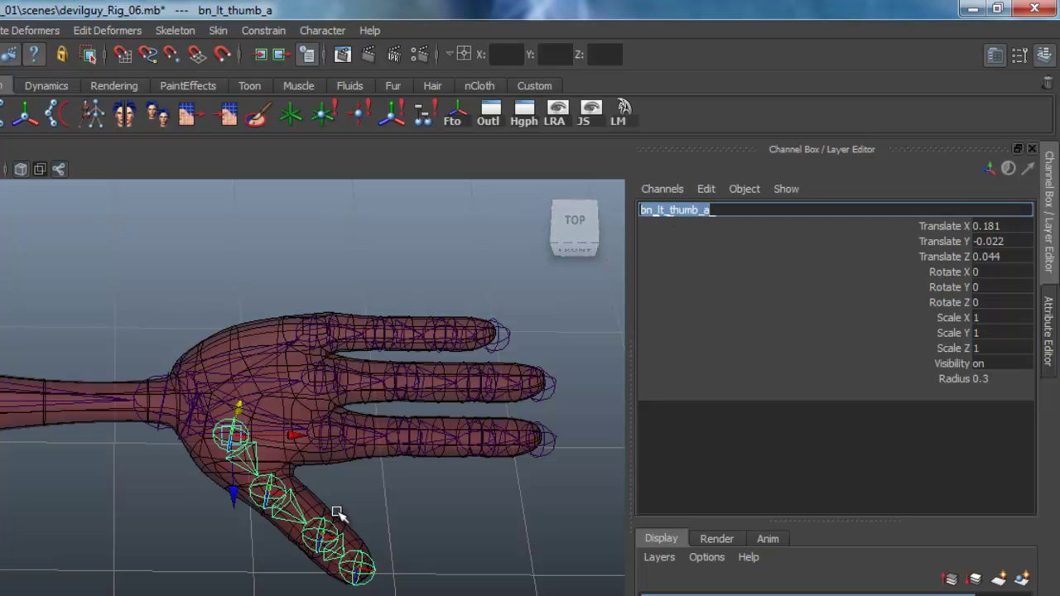
left_click(288, 504)
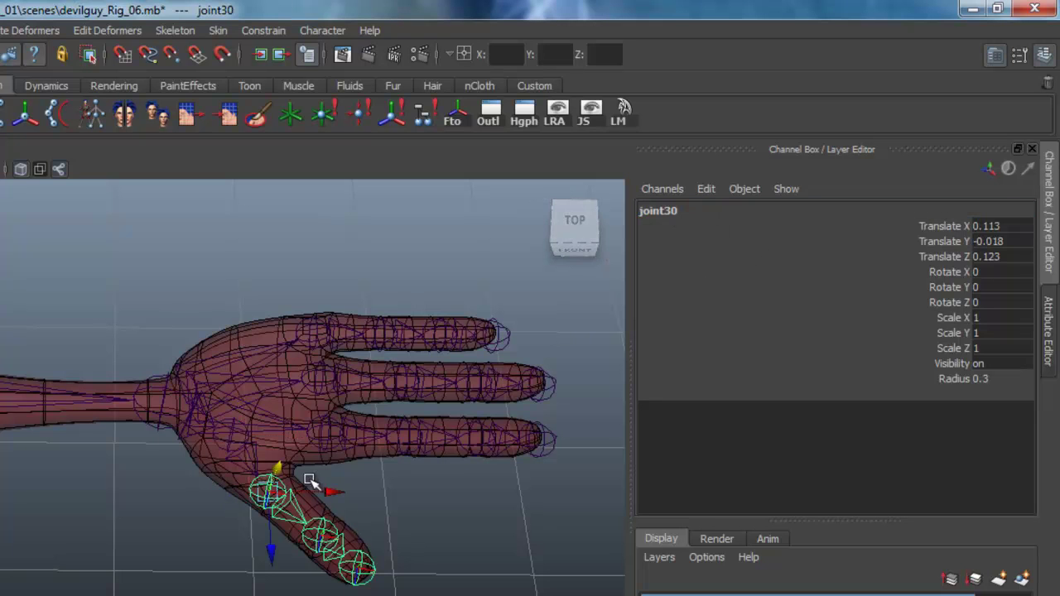
left_click(693, 211)
key("ctrl+v")
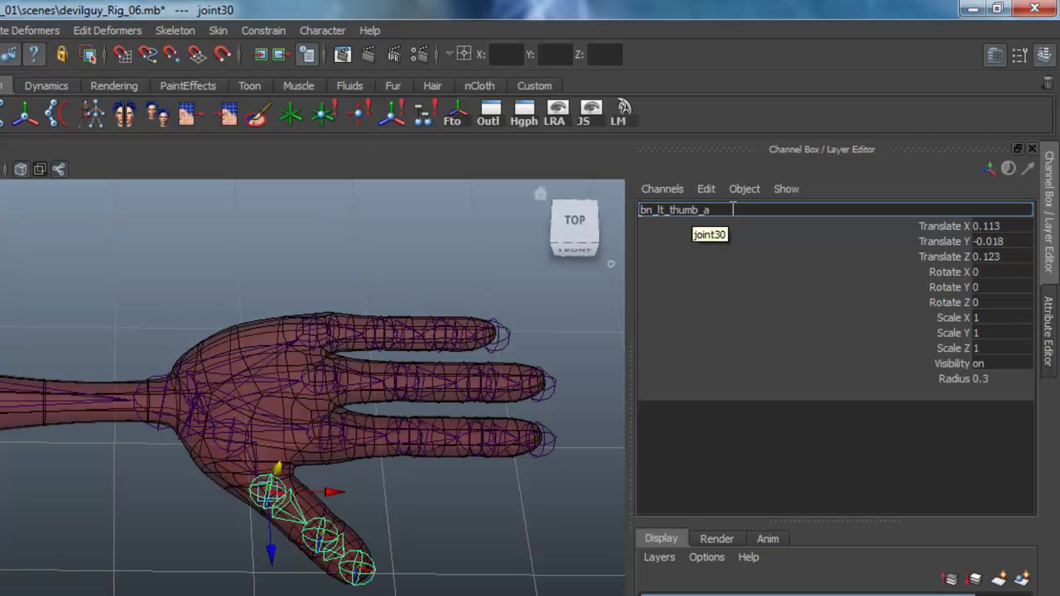
key("Return")
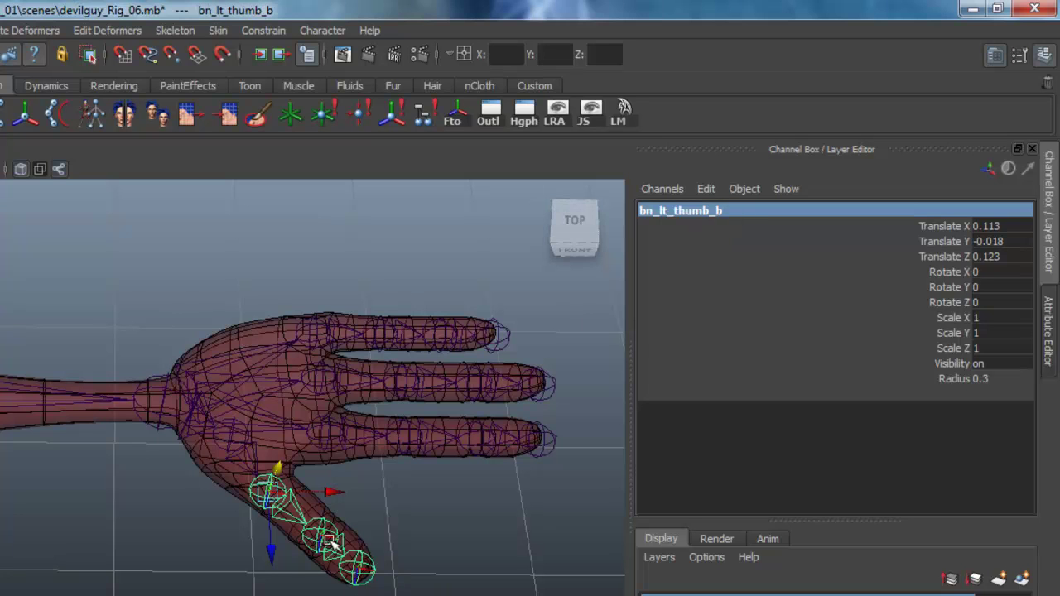
Rename the third joint of the left thumb chain bn_lt_thumb_c.
key("Down")
left_click(711, 211)
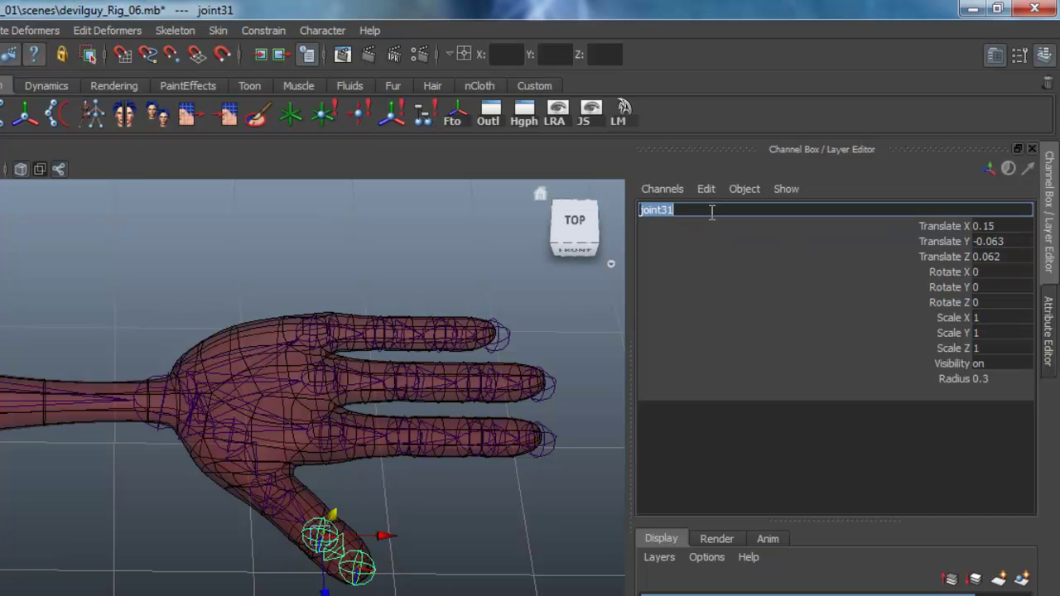
key("ctrl+v")
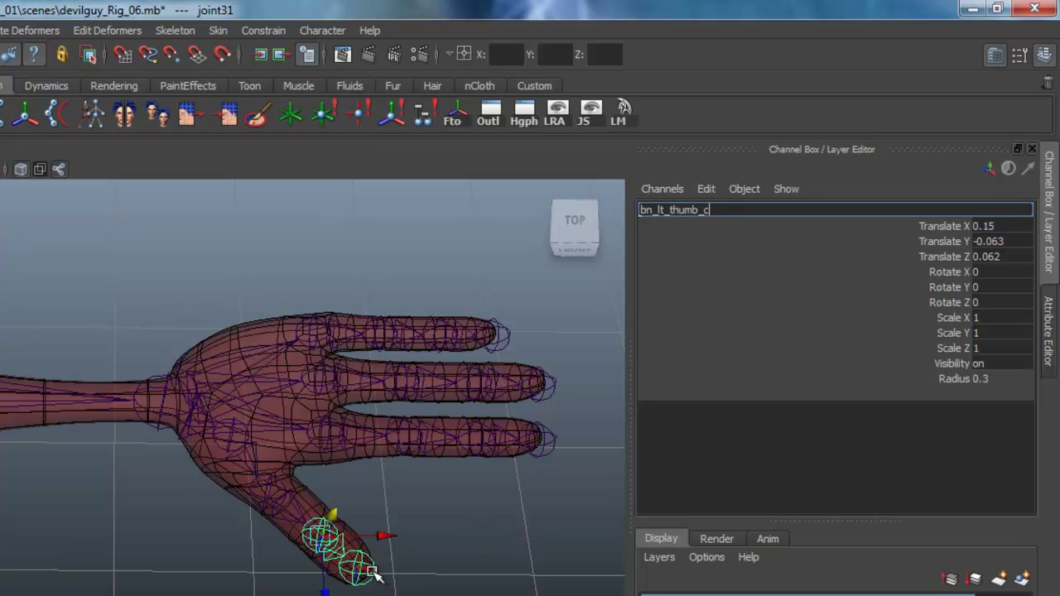
key("Return")
Rename the end joint at the left thumb's tip be_lt_thumb_e.
key("Down")
left_click(702, 211)
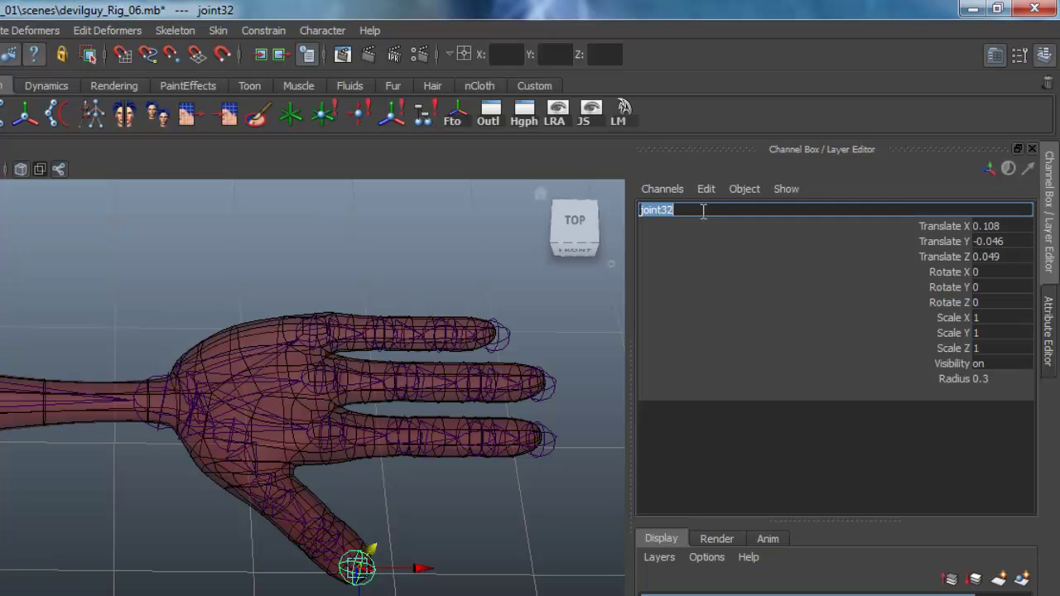
type("bn_lt_thumb_a")
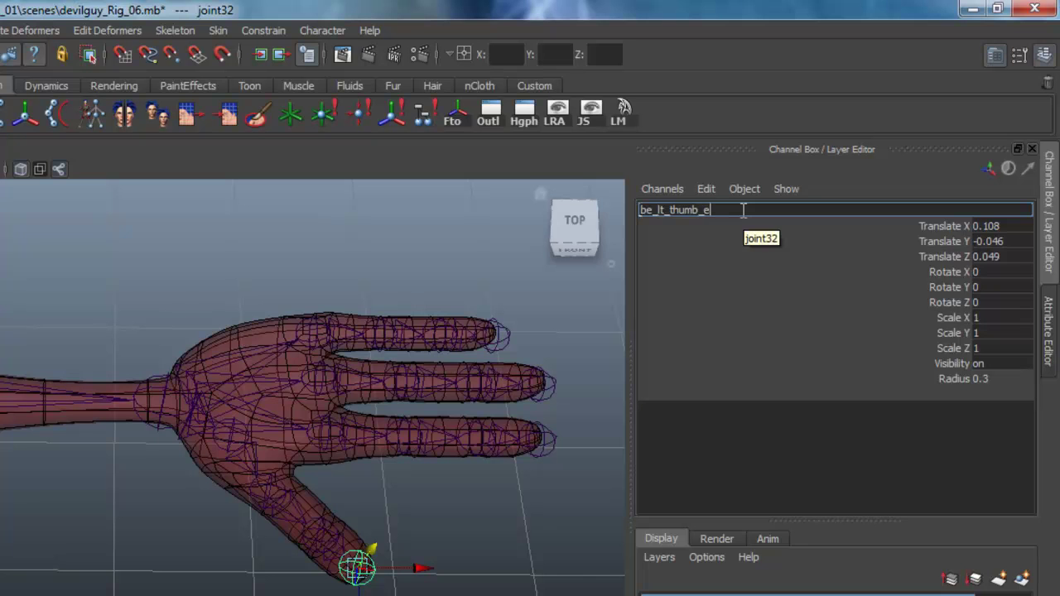
key("Return")
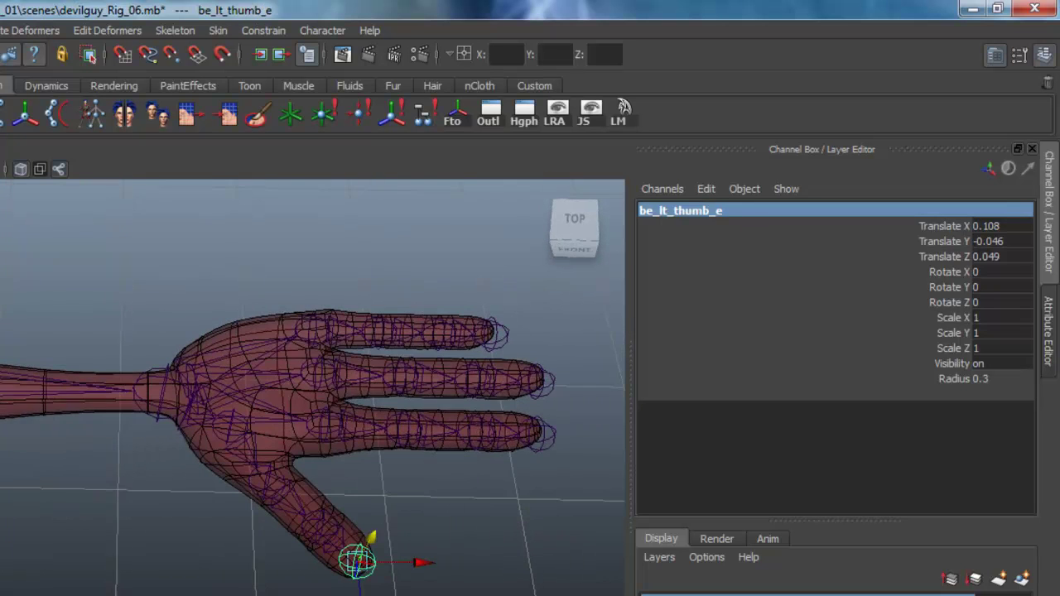
Correct the final letter of the thumb tip joint's name so it reads be_lt_thumb_d.
left_click_drag(235, 482, 236, 470, "alt")
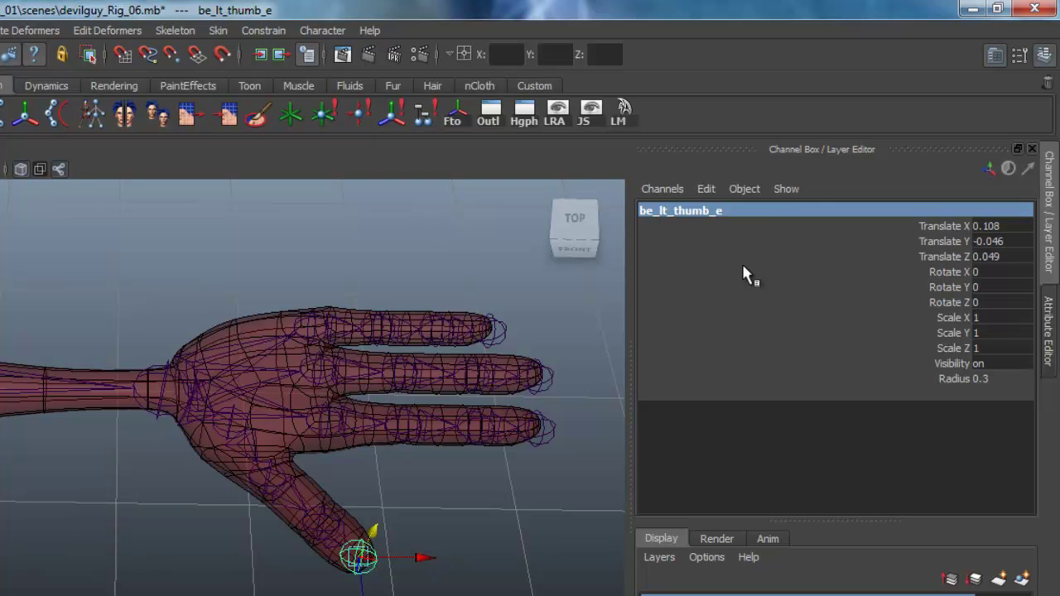
left_click(712, 210)
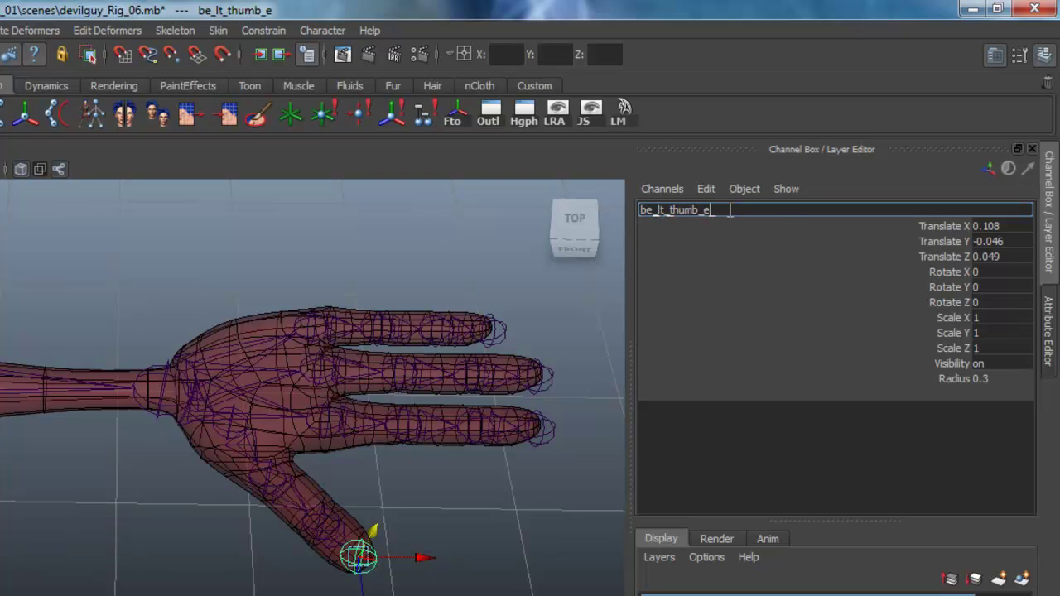
key("Return")
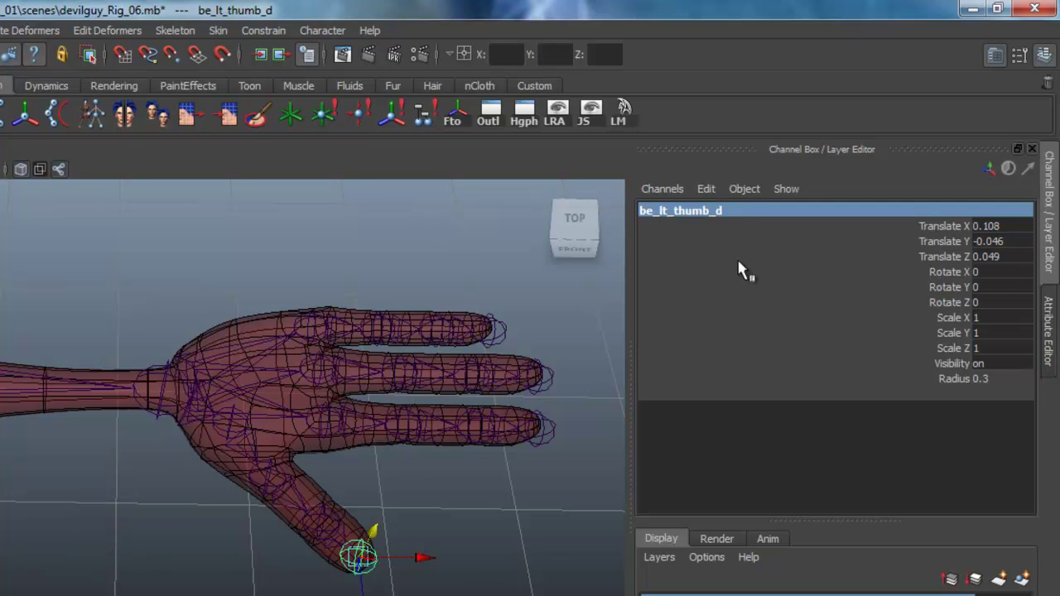
Rename the base joint of the finger nearest the thumb bn_lt_index_a, reusing the copied thumb name.
left_click_drag(418, 495, 232, 450, "alt")
left_click(291, 393)
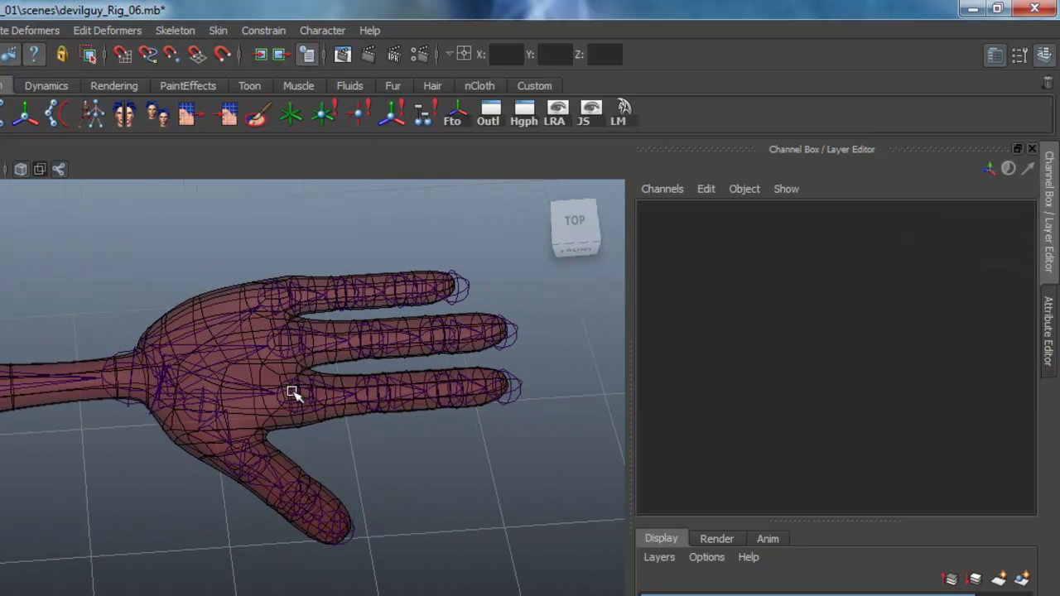
left_click(292, 392)
left_click_drag(301, 461, 309, 481, "alt")
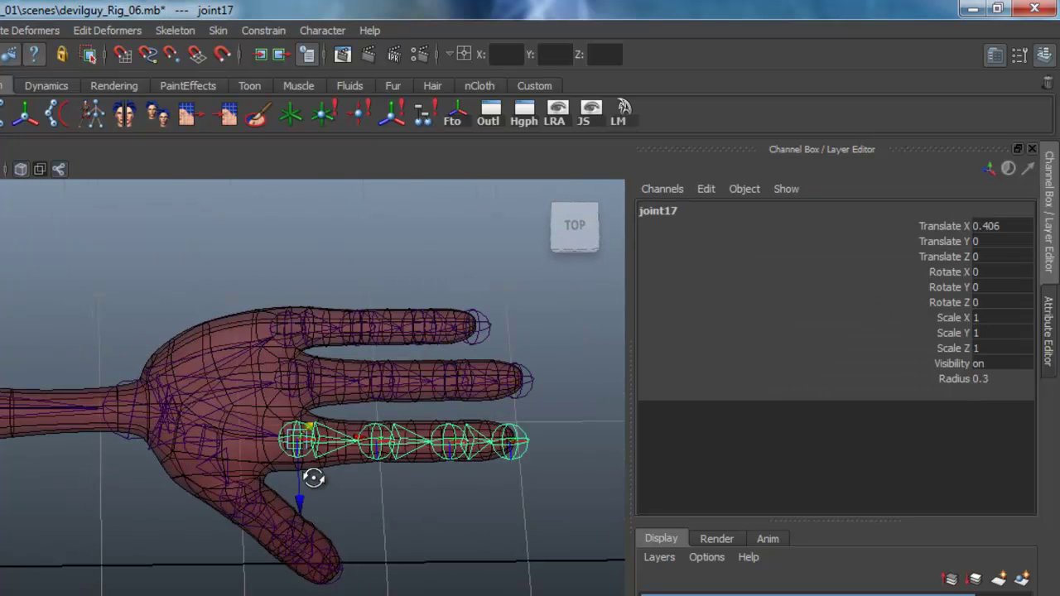
left_click(713, 210)
key("ctrl+v")
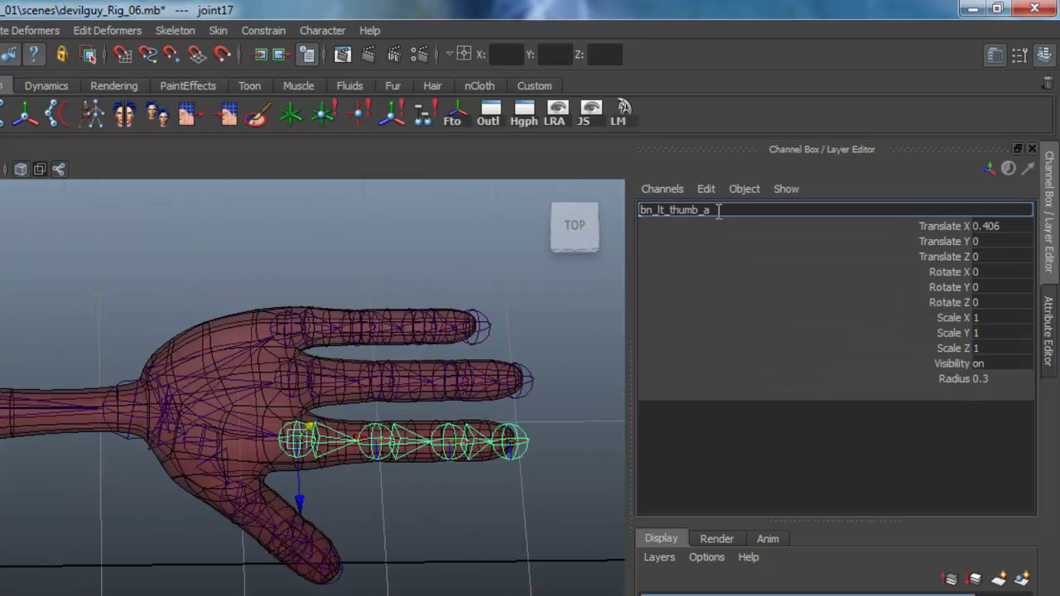
left_click(694, 211)
left_click_drag(700, 211, 672, 210)
type("index")
key("Return")
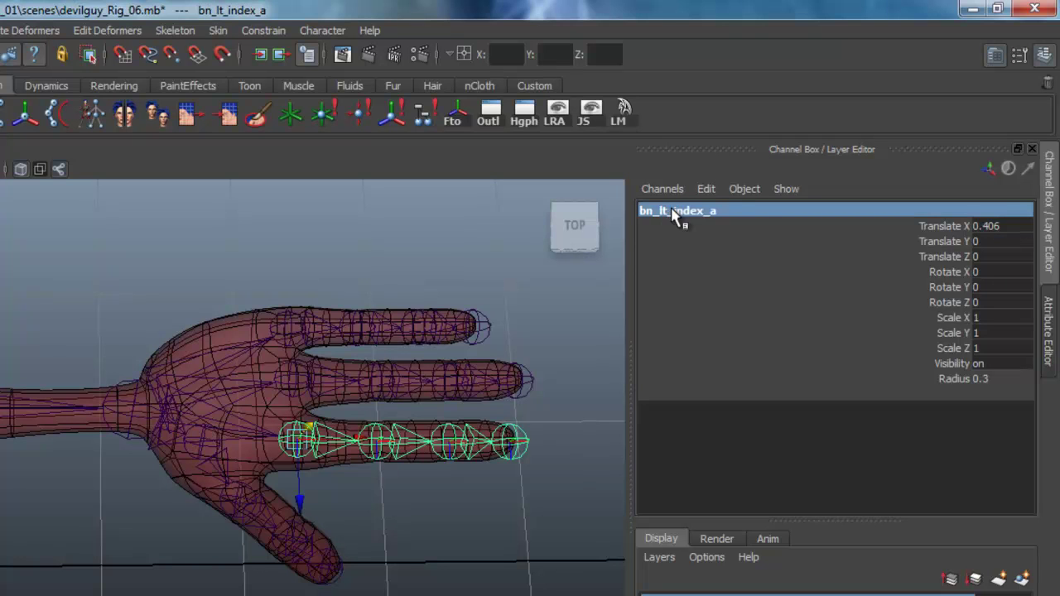
Rename the second joint of the left index finger chain bn_lt_index_b, reusing the base joint's copied name.
left_click(743, 210)
key("ctrl+c")
left_click(377, 434)
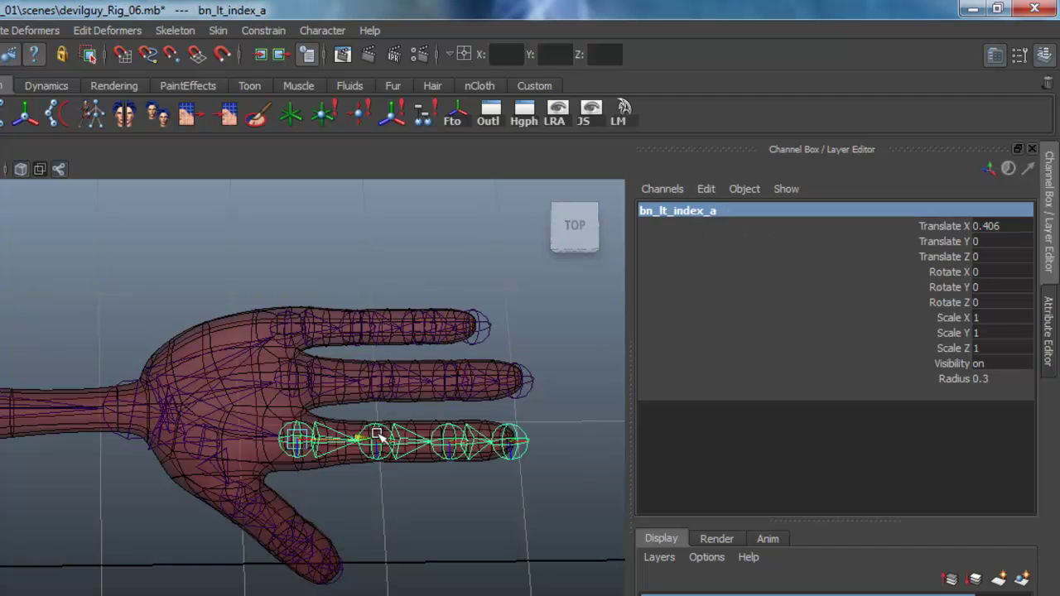
left_click(390, 443)
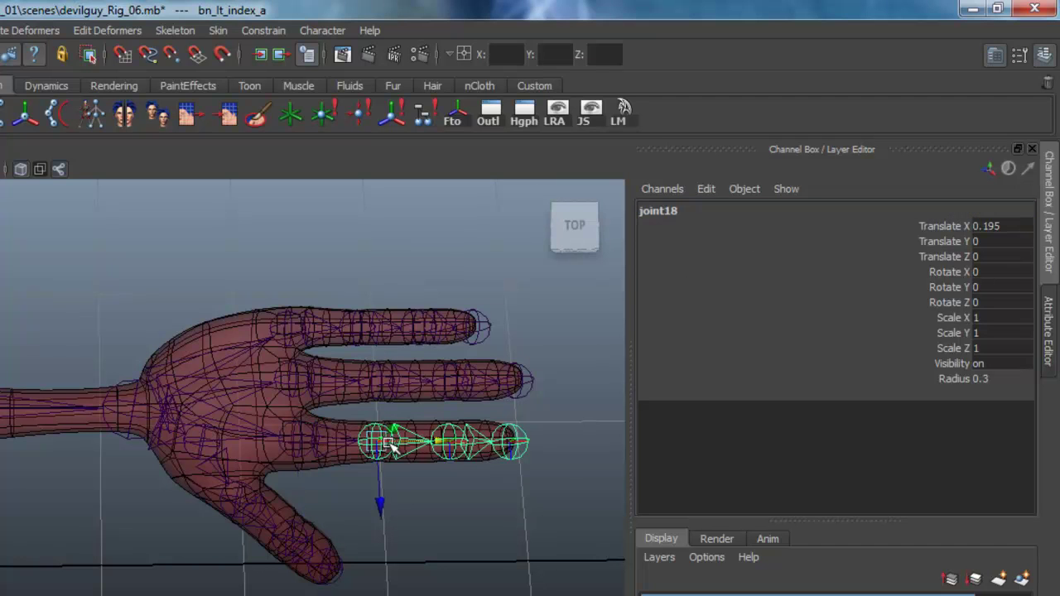
left_click(702, 210)
key("ctrl+v")
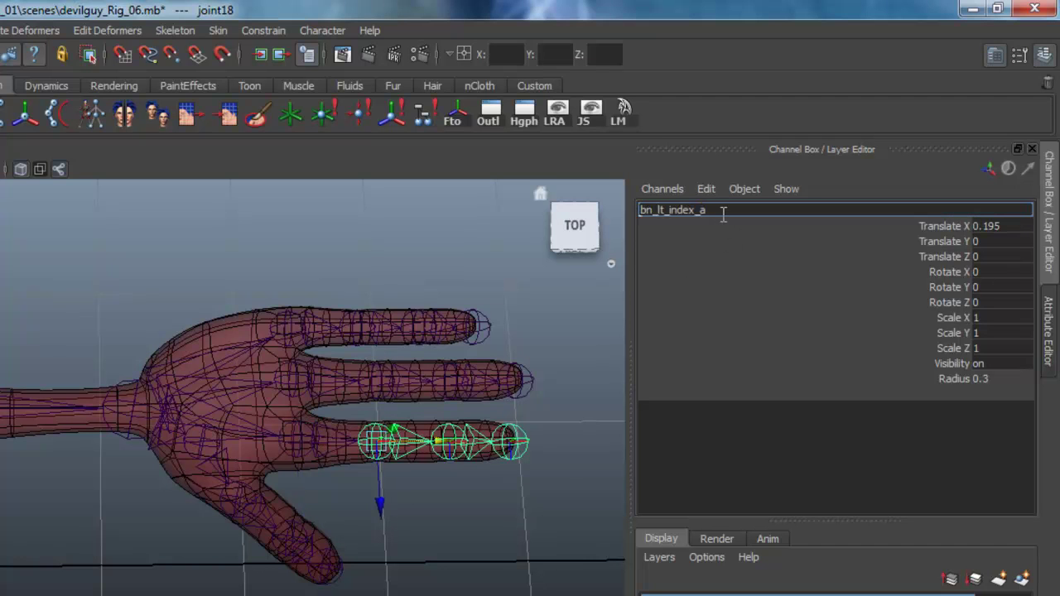
key("BackSpace")
type("b")
key("Return")
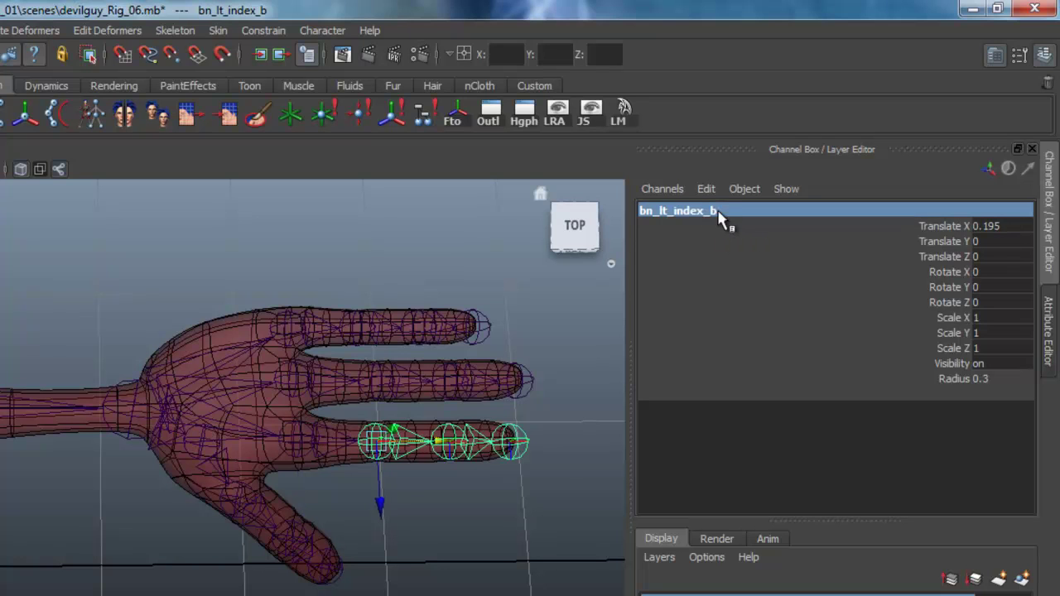
Rename the third joint of the left index finger chain bn_lt_index_c.
left_click(466, 448)
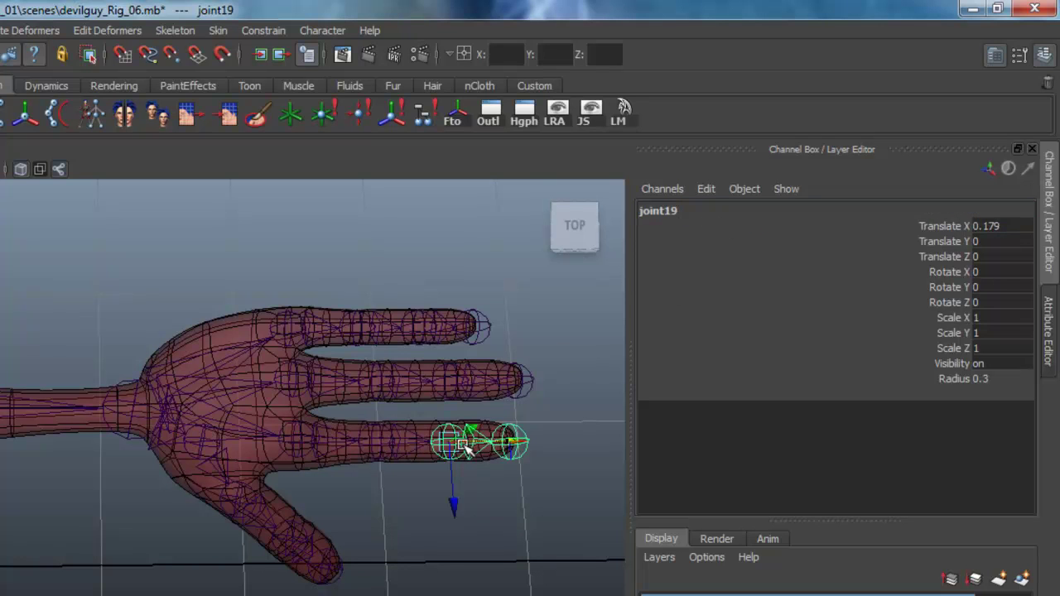
left_click(690, 209)
key("ctrl+v")
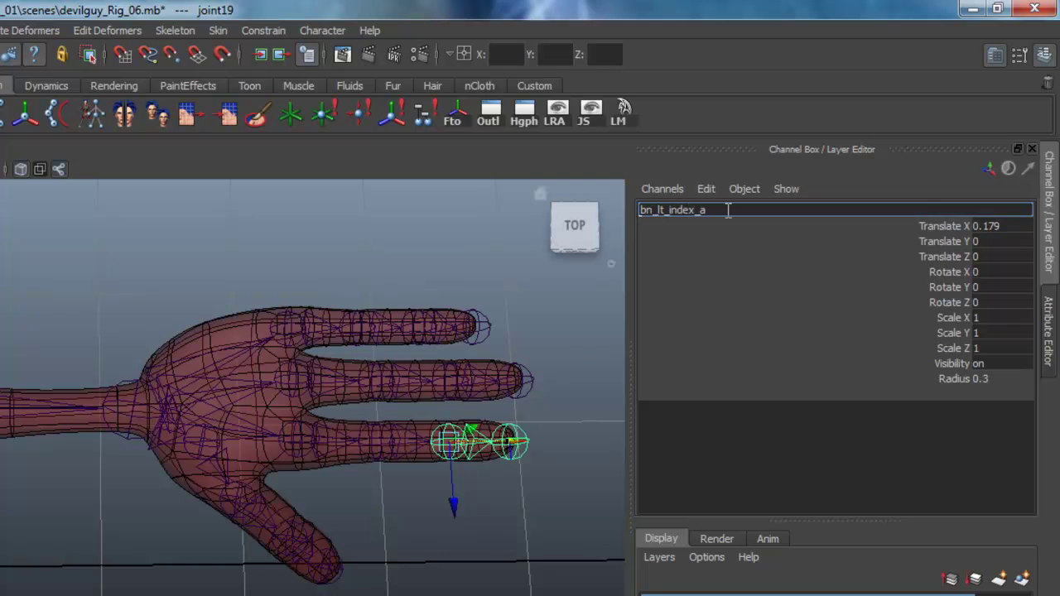
key("Return")
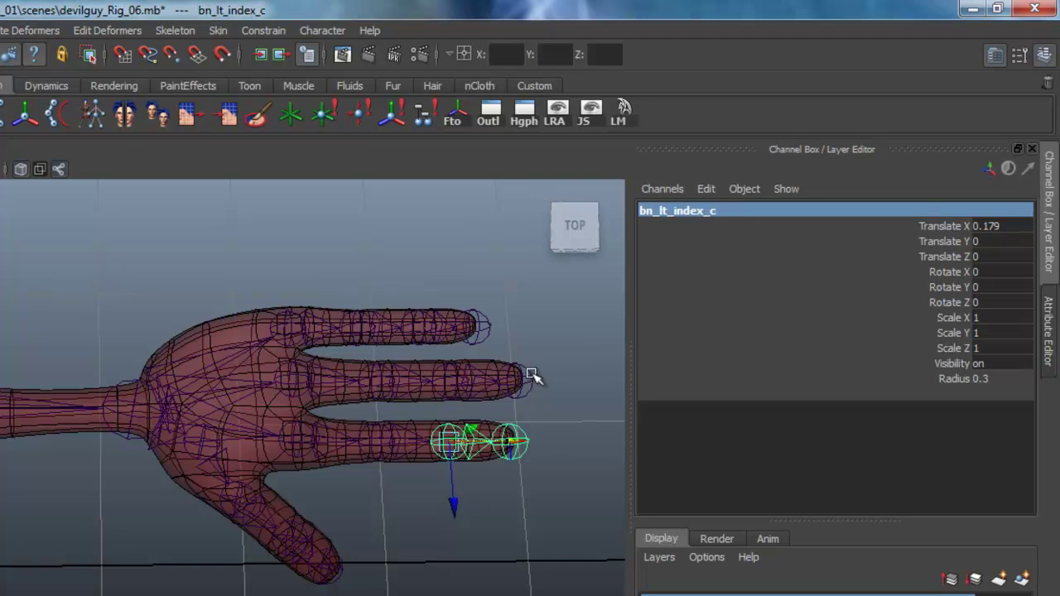
Rename the end joint at the left index finger's tip be_lt_index_d.
left_click(520, 432)
left_click(691, 209)
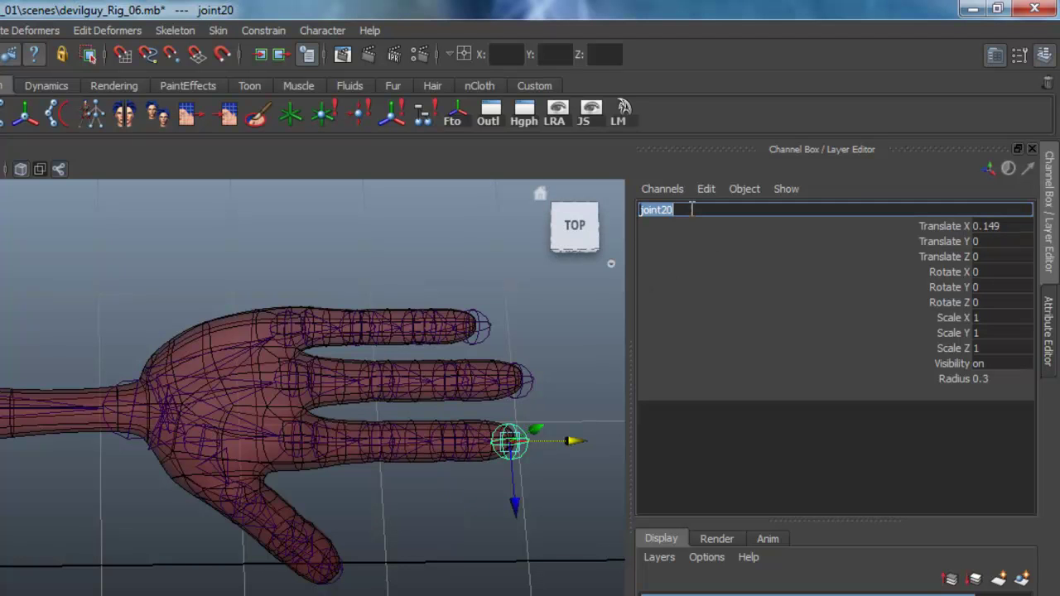
key("ctrl+v")
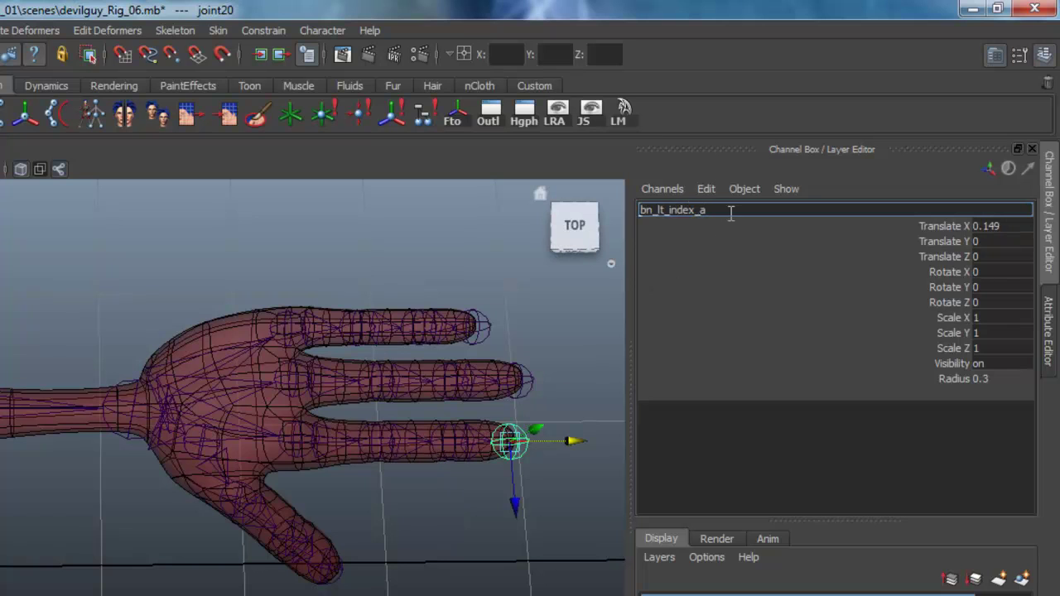
key("BackSpace")
type("d")
left_click(654, 213)
key("BackSpace")
type("e")
key("Return")
Rename the base joint of the left hand's middle finger bn_lt_middle_a, reusing the copied index finger name.
left_click_drag(130, 561, 286, 569, "alt")
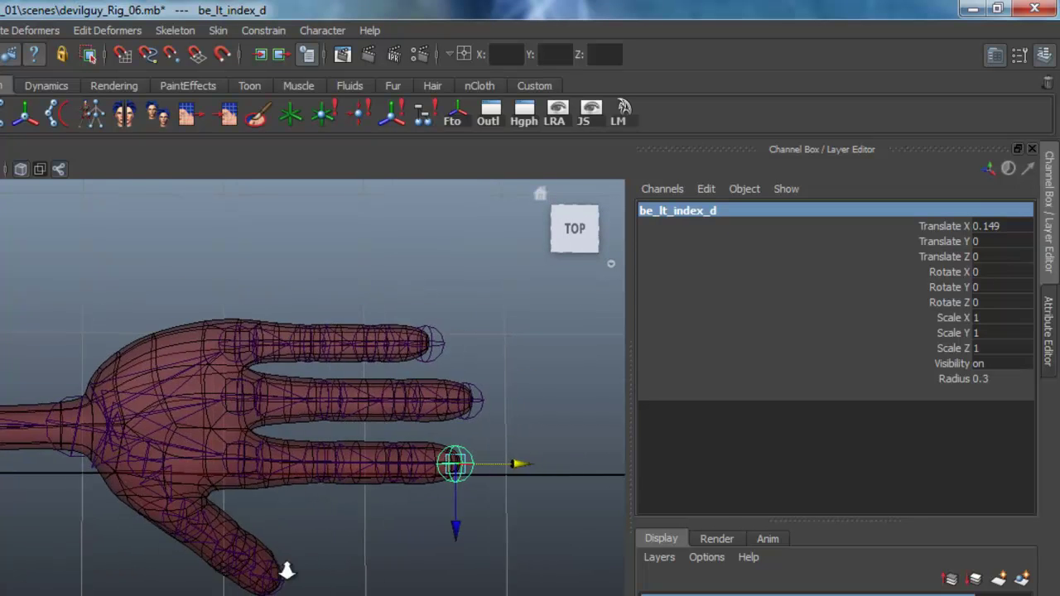
right_click_drag(287, 570, 357, 574, "alt")
middle_click_drag(358, 573, 191, 595, "alt")
left_click(162, 388)
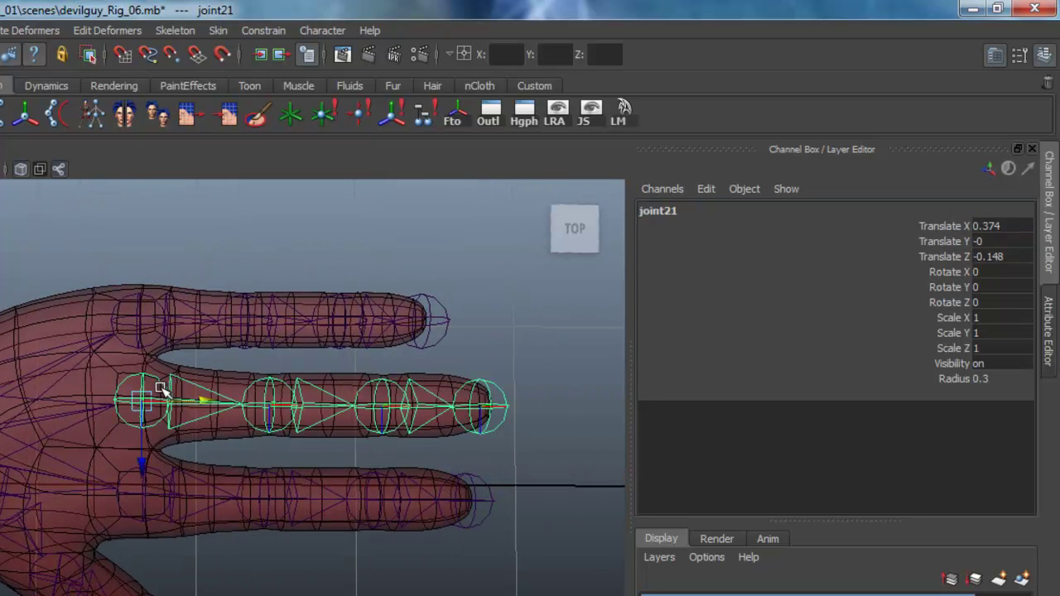
left_click(697, 207)
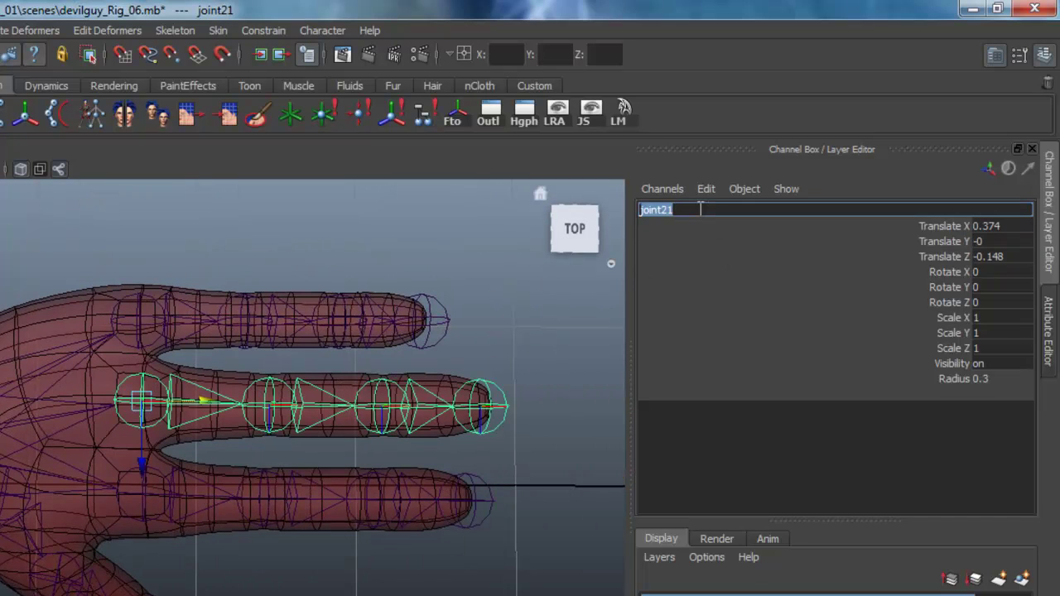
key("ctrl+v")
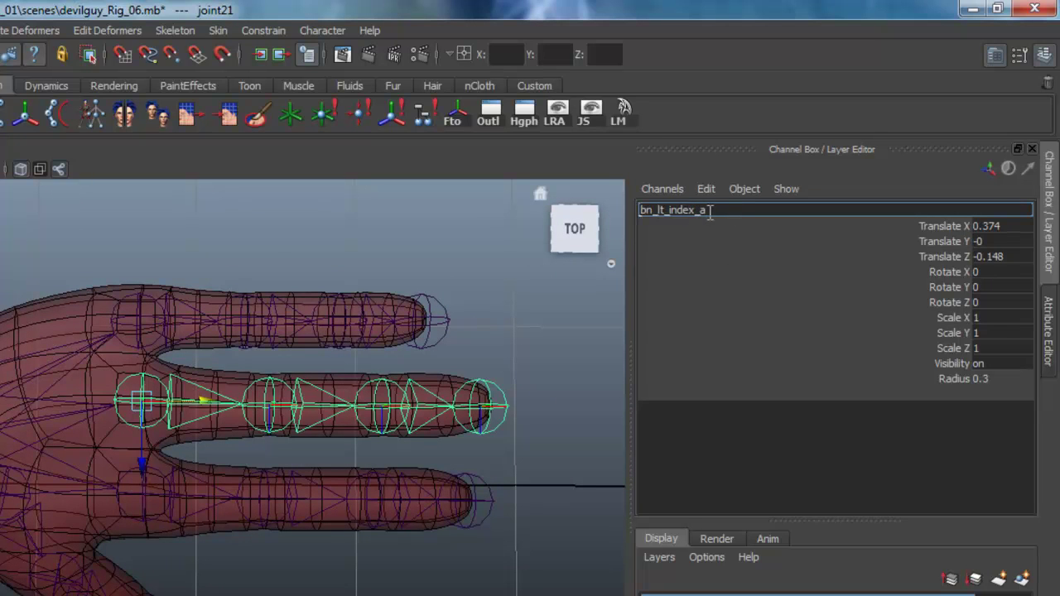
key("BackSpace")
key("BackSpace")
key("BackSpace")
type("middle")
key("Return")
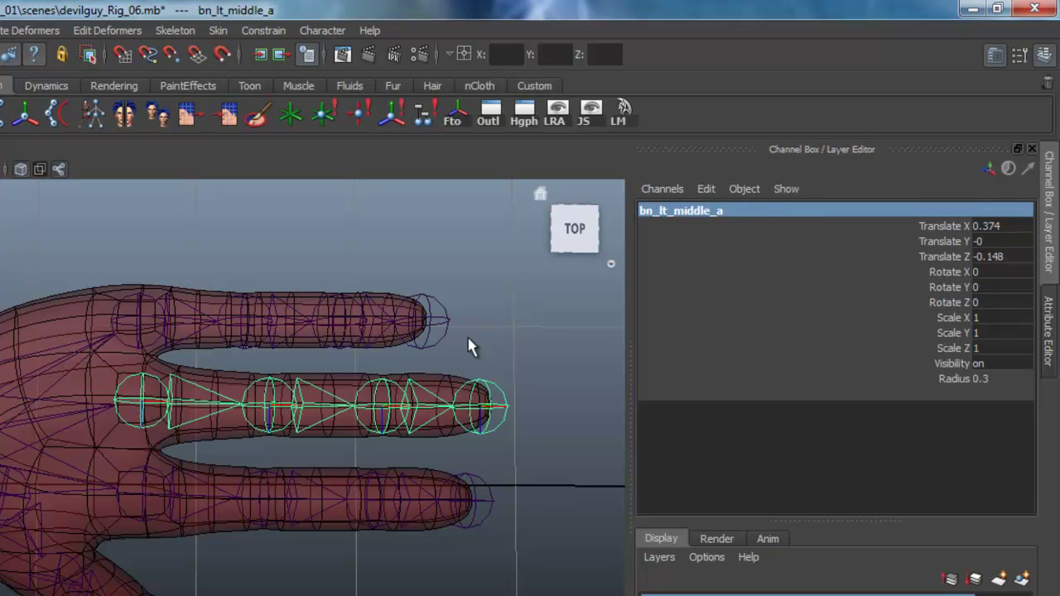
Rename the root joint of the spine, at the pelvis, bn_spine_a.
left_click(276, 379)
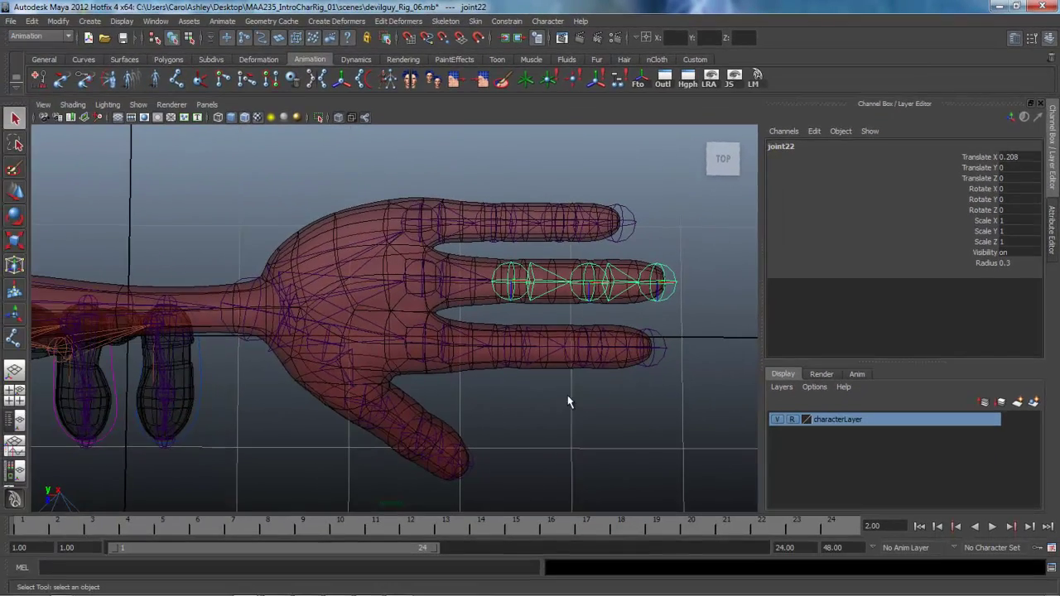
left_click_drag(568, 403, 471, 350, "alt")
middle_click_drag(471, 351, 613, 329, "alt")
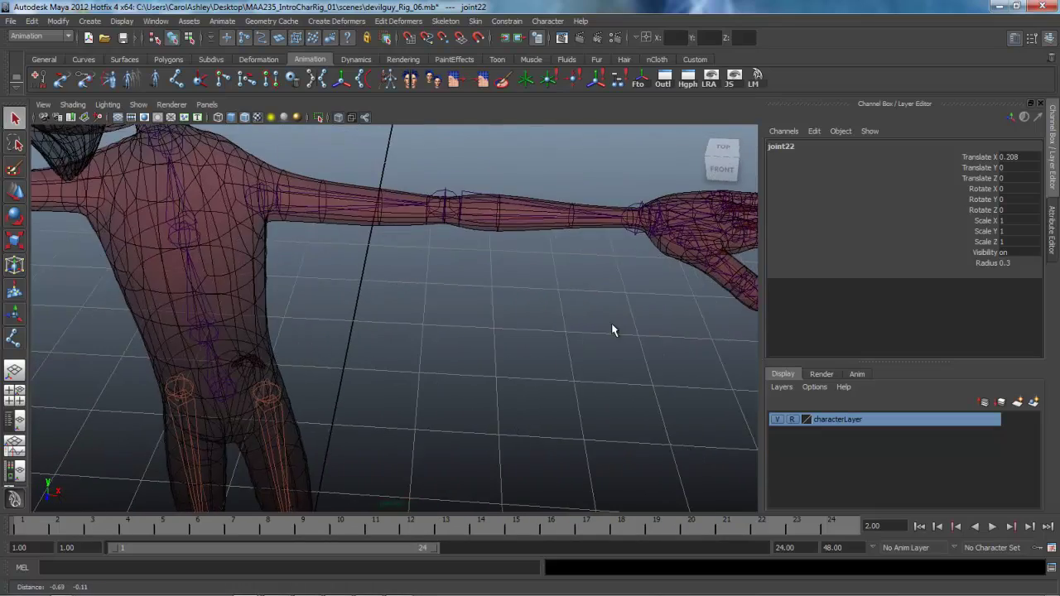
left_click_drag(613, 329, 521, 325, "alt")
middle_click_drag(521, 326, 593, 299, "alt")
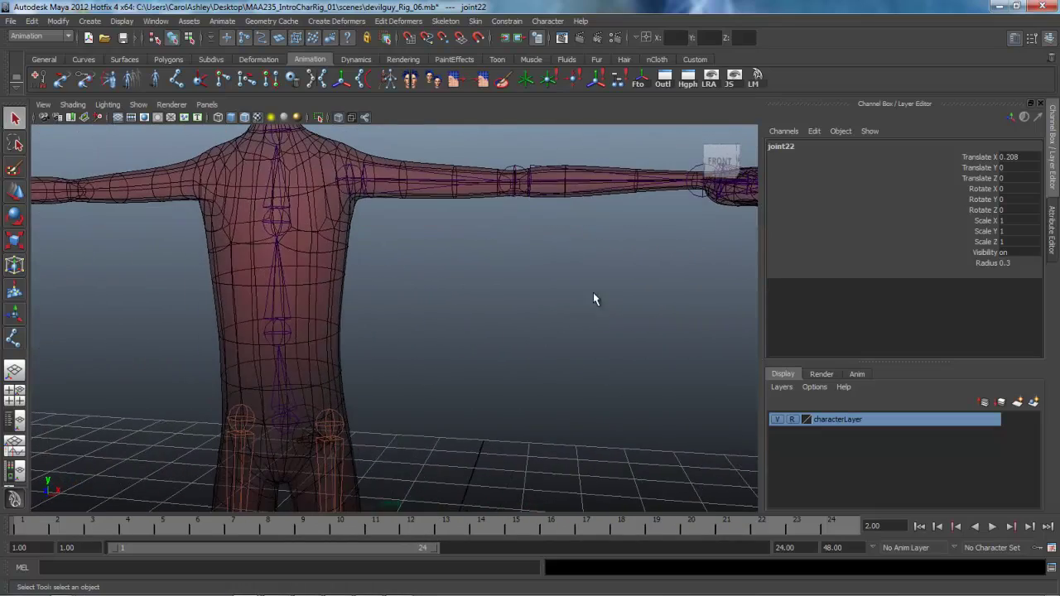
left_click(289, 412)
middle_click_drag(472, 376, 539, 301, "alt")
left_click_drag(409, 386, 391, 383, "alt")
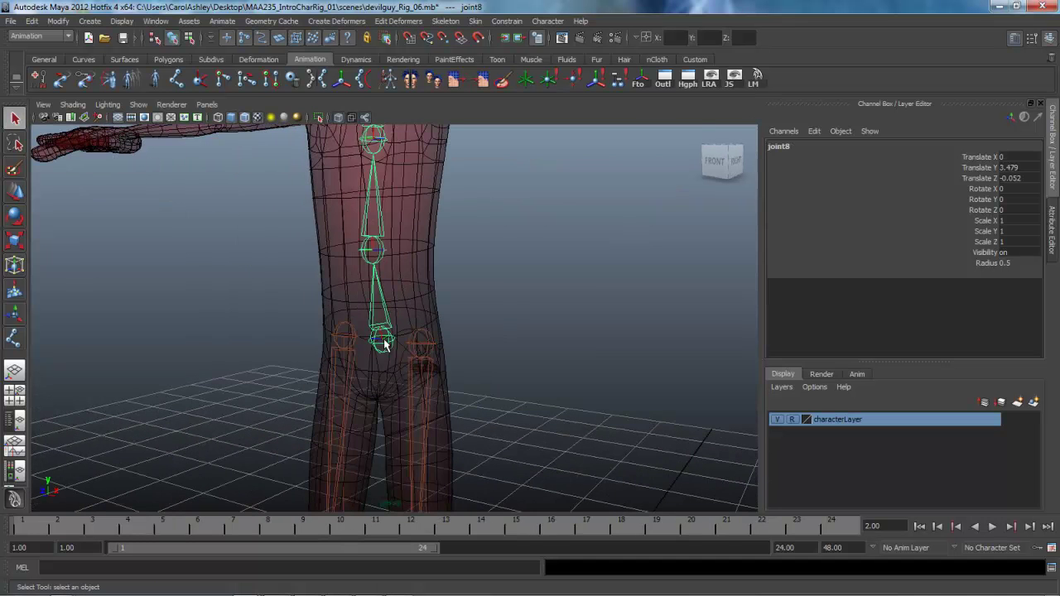
left_click(802, 146)
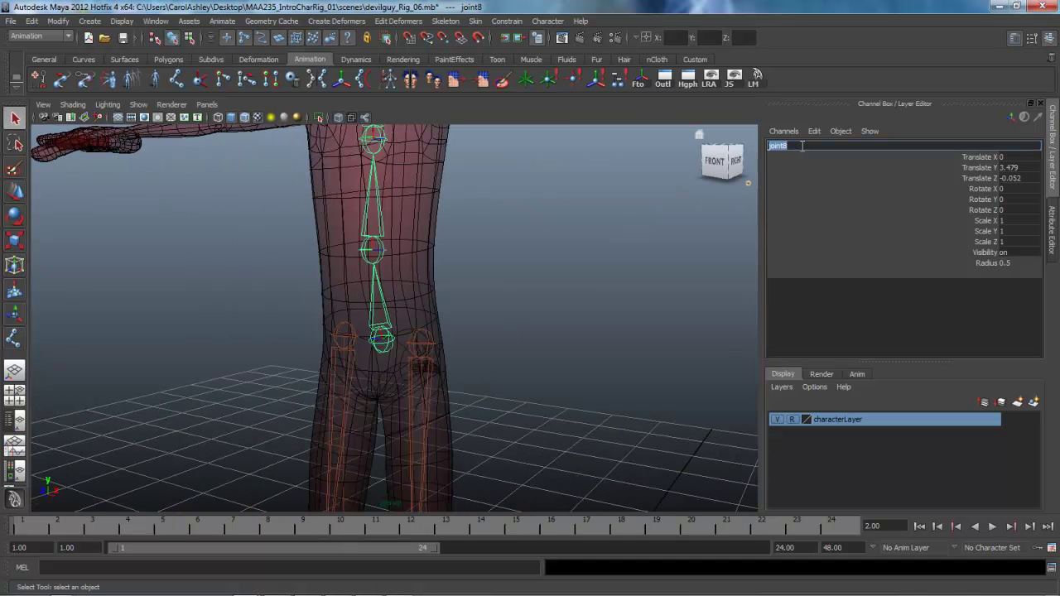
type("bn_spine_a")
key("Return")
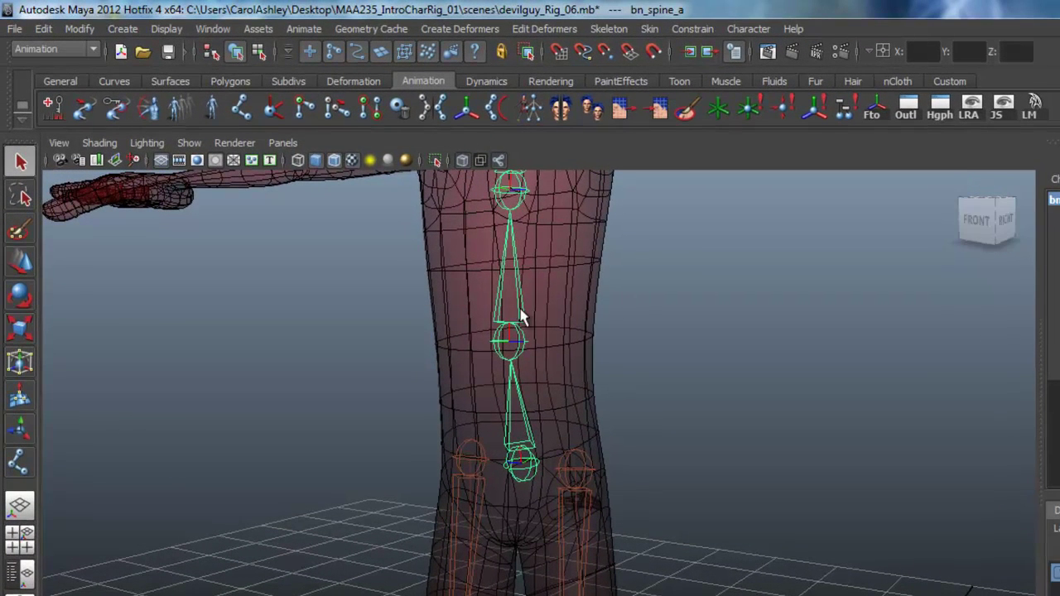
Rename the second spine joint, just above the pelvis, bn_lt_index_b.
left_click(520, 317)
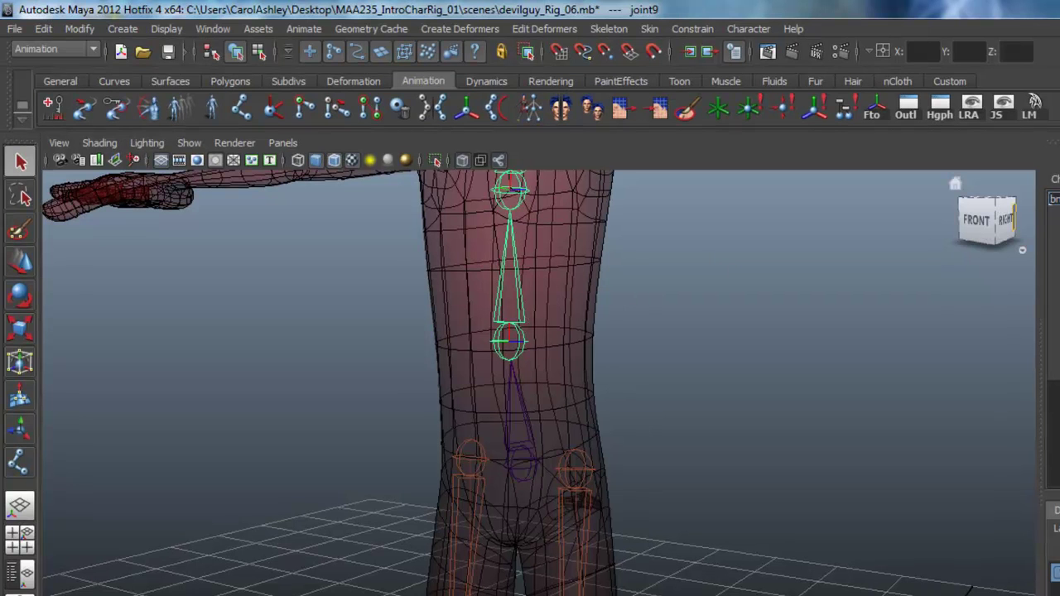
key("Return")
Examine the spine, neck, head and left arm joint chains inside the character from several angles and distances.
middle_click_drag(729, 248, 720, 448, "alt")
right_click_drag(719, 447, 518, 414, "alt")
middle_click_drag(657, 435, 719, 337, "alt")
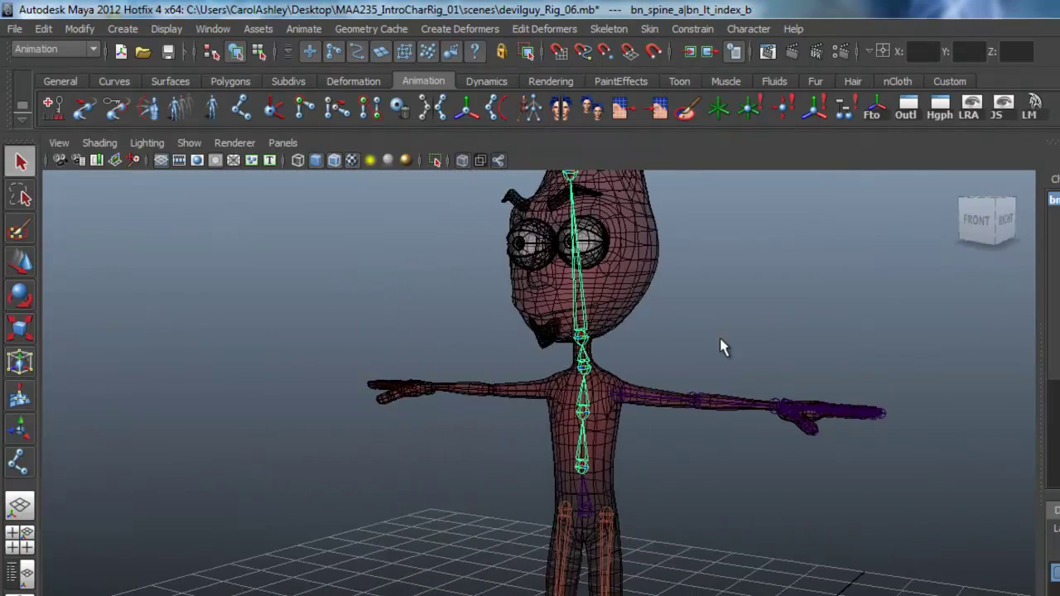
left_click_drag(637, 463, 708, 478, "alt")
middle_click_drag(708, 479, 754, 388, "alt")
left_click_drag(755, 388, 747, 454, "alt")
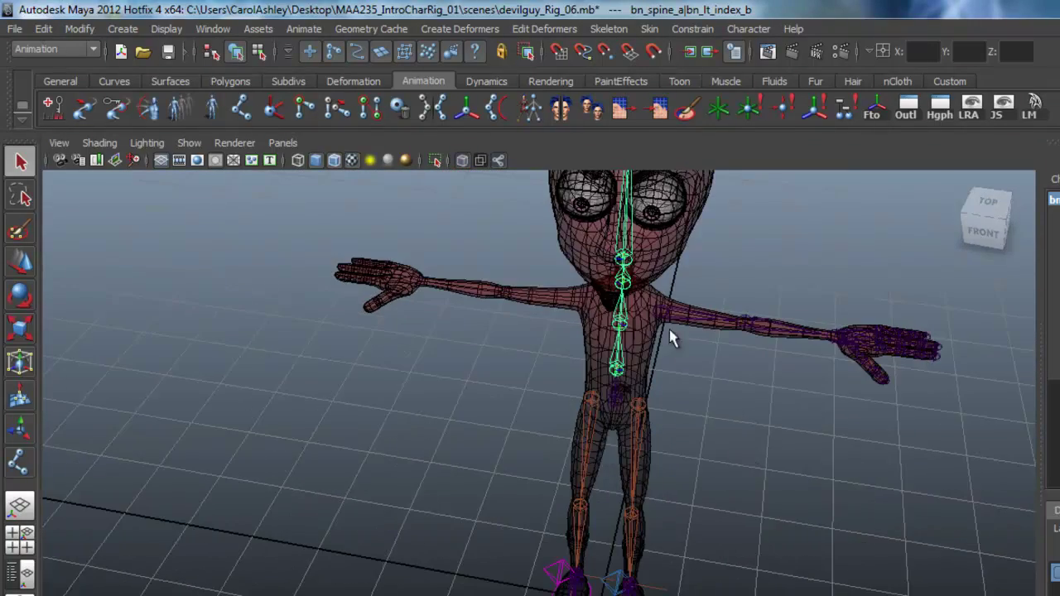
left_click_drag(630, 472, 650, 420, "alt")
right_click_drag(649, 421, 953, 390, "alt")
middle_click_drag(886, 190, 648, 407, "alt")
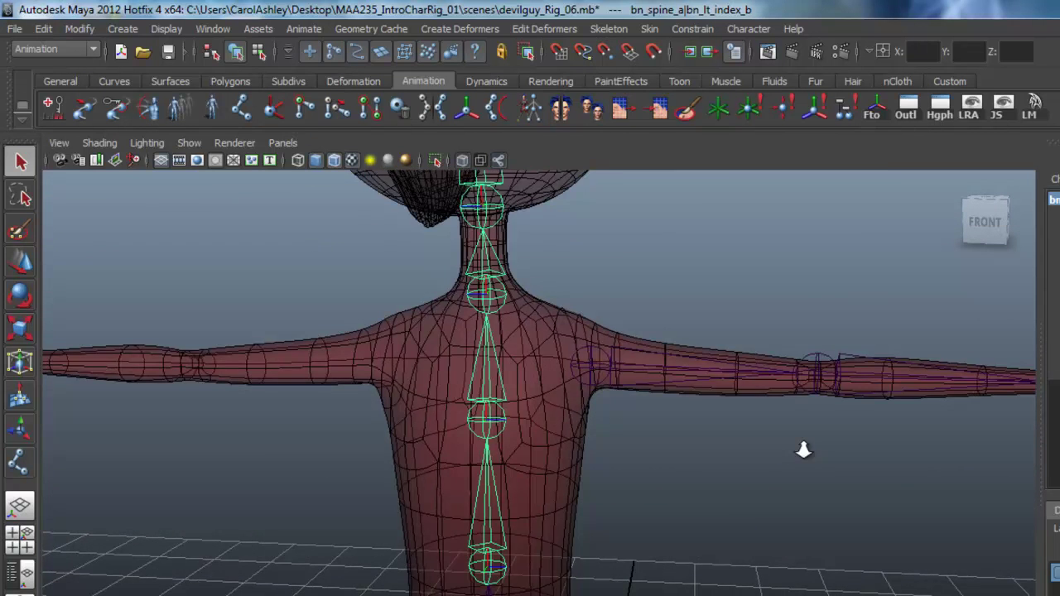
right_click_drag(804, 445, 546, 442, "alt")
right_click_drag(801, 486, 634, 503, "alt")
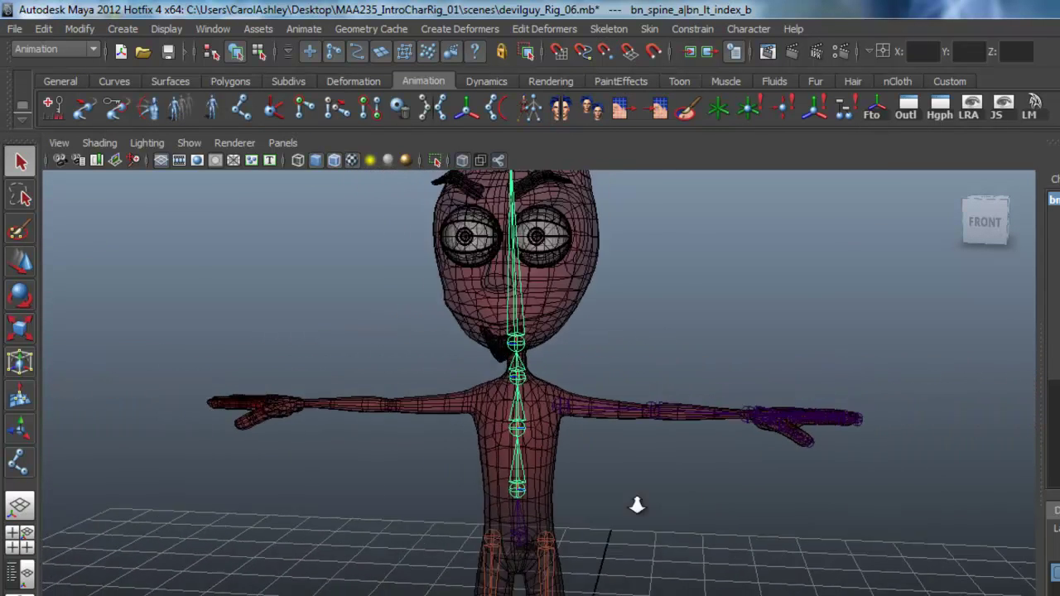
middle_click_drag(634, 503, 739, 520, "alt")
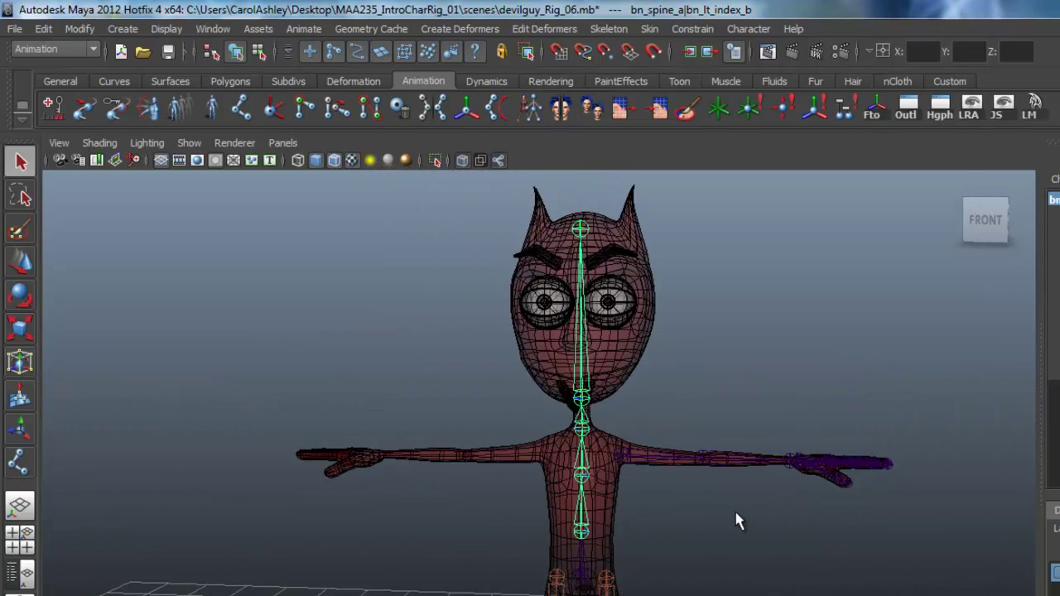